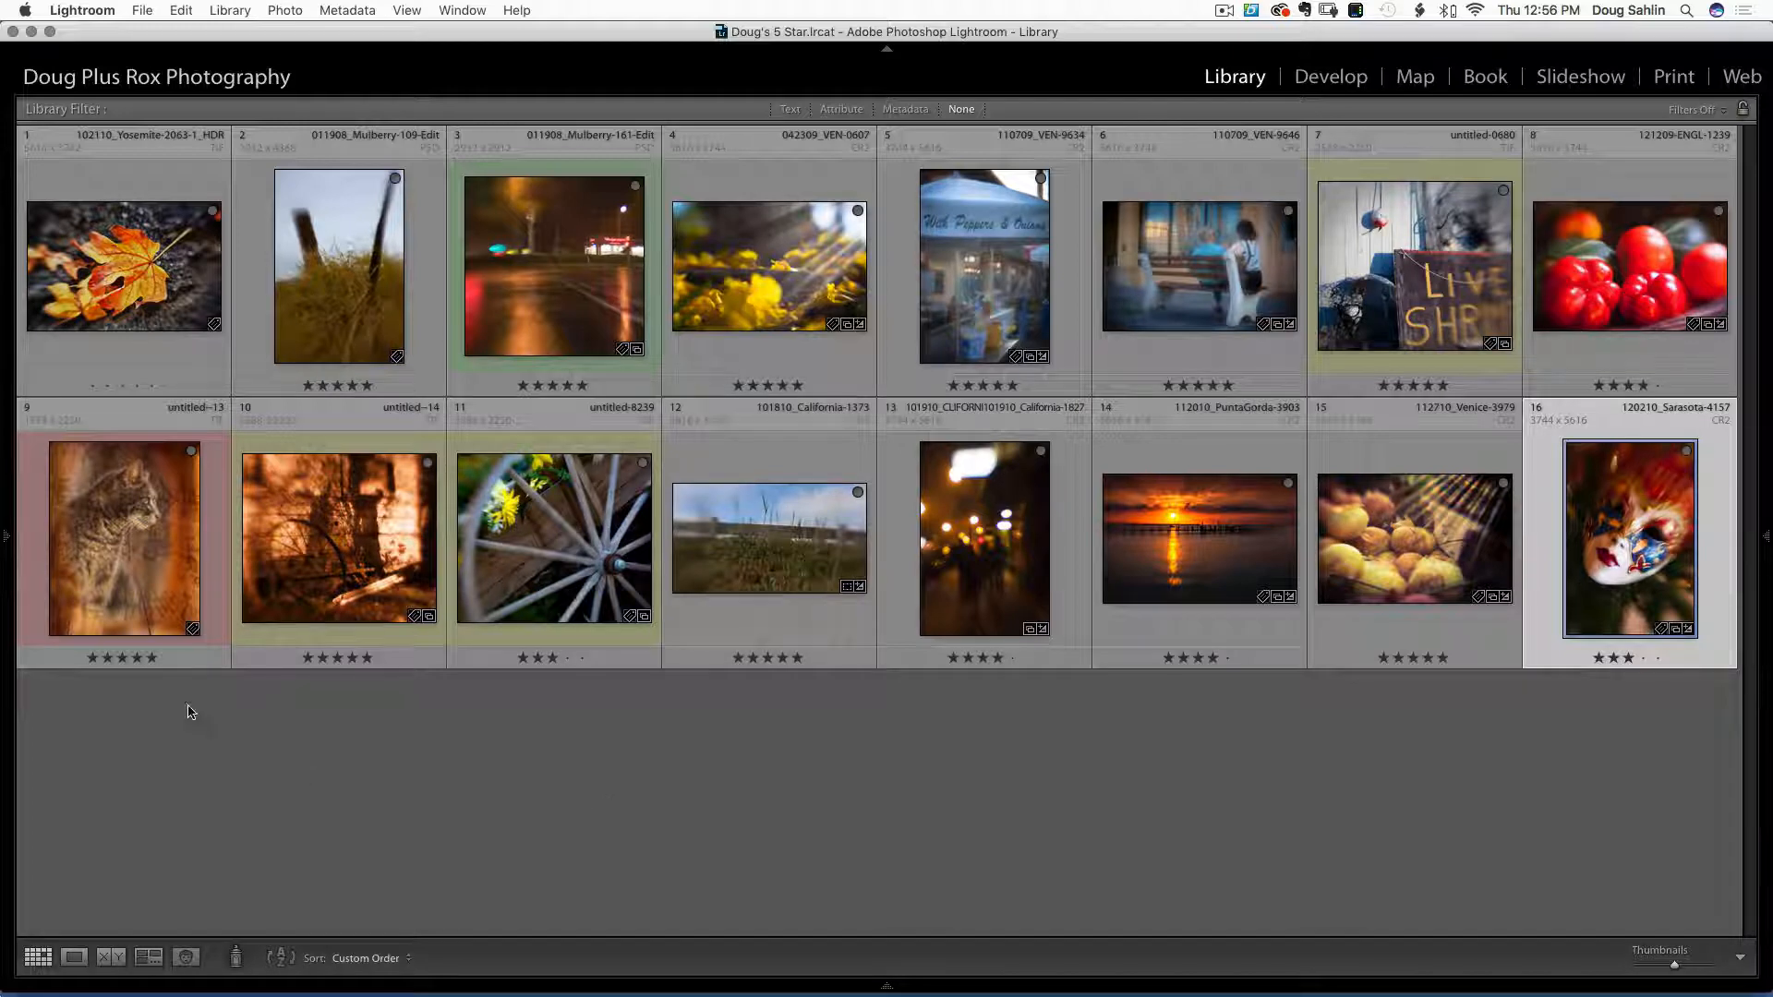
# Add the tea-pouring photo from 011610_SARASOTA to the Quick Collection, then remove it again
pyautogui.moveTo(3, 532)
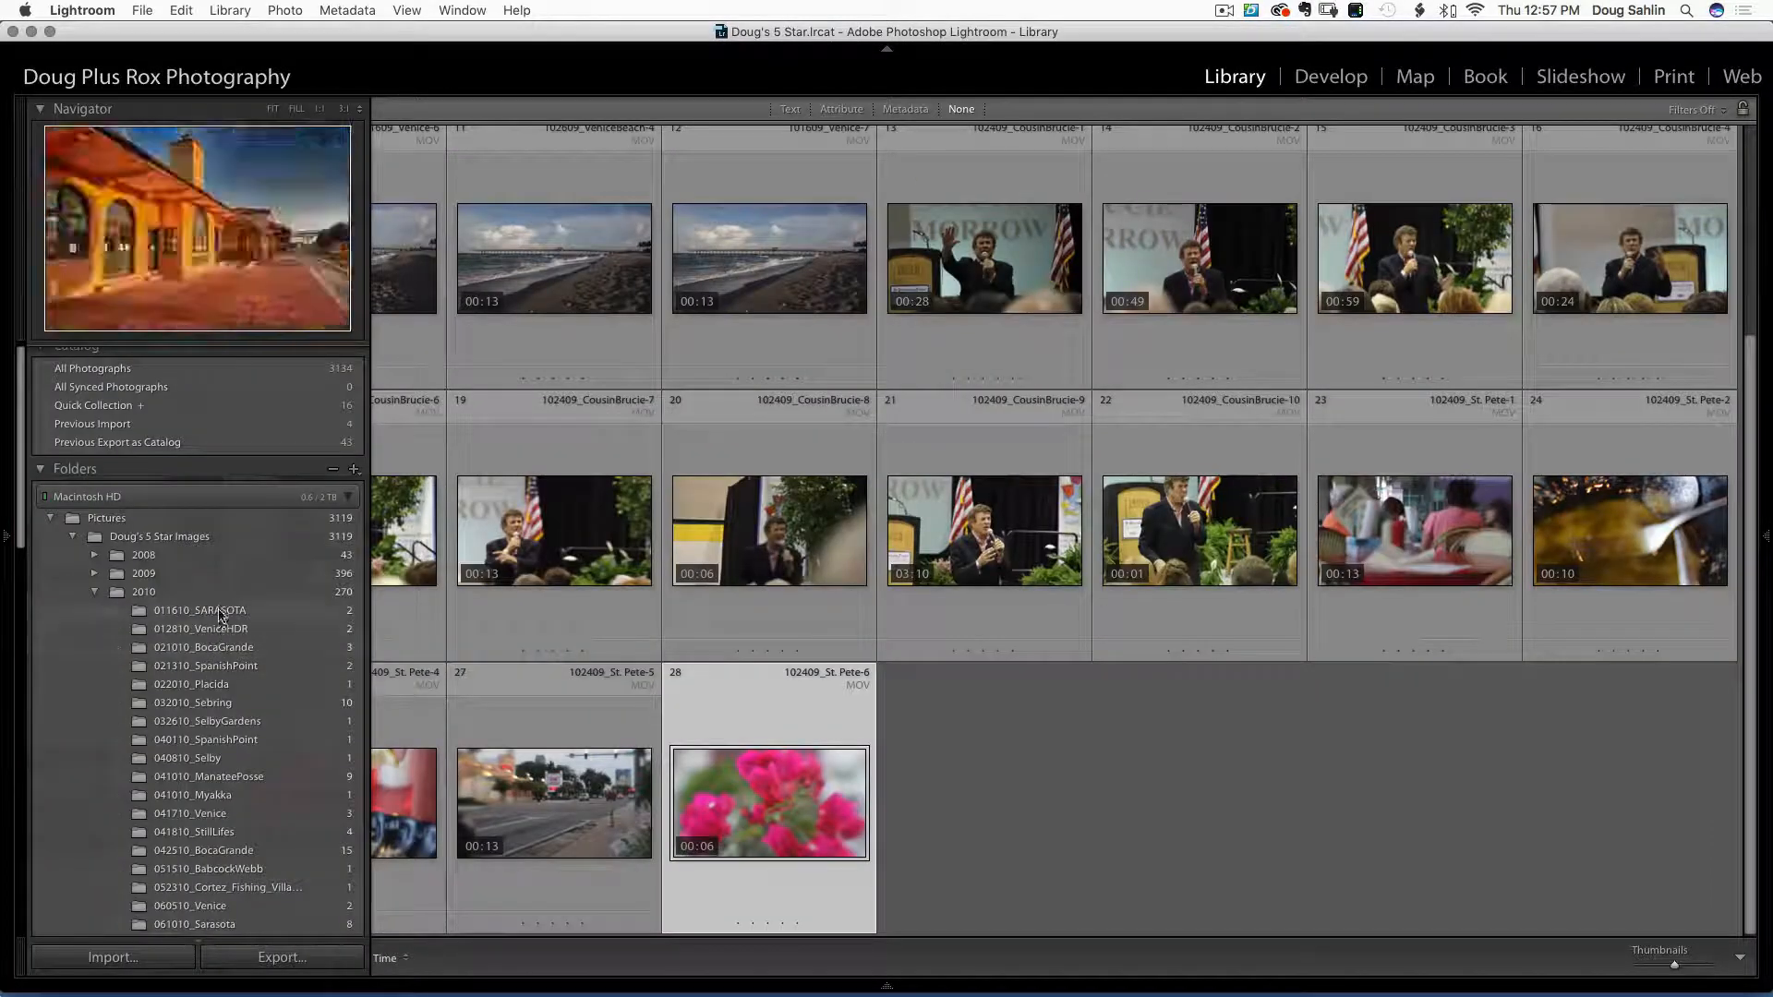
pyautogui.click(199, 610)
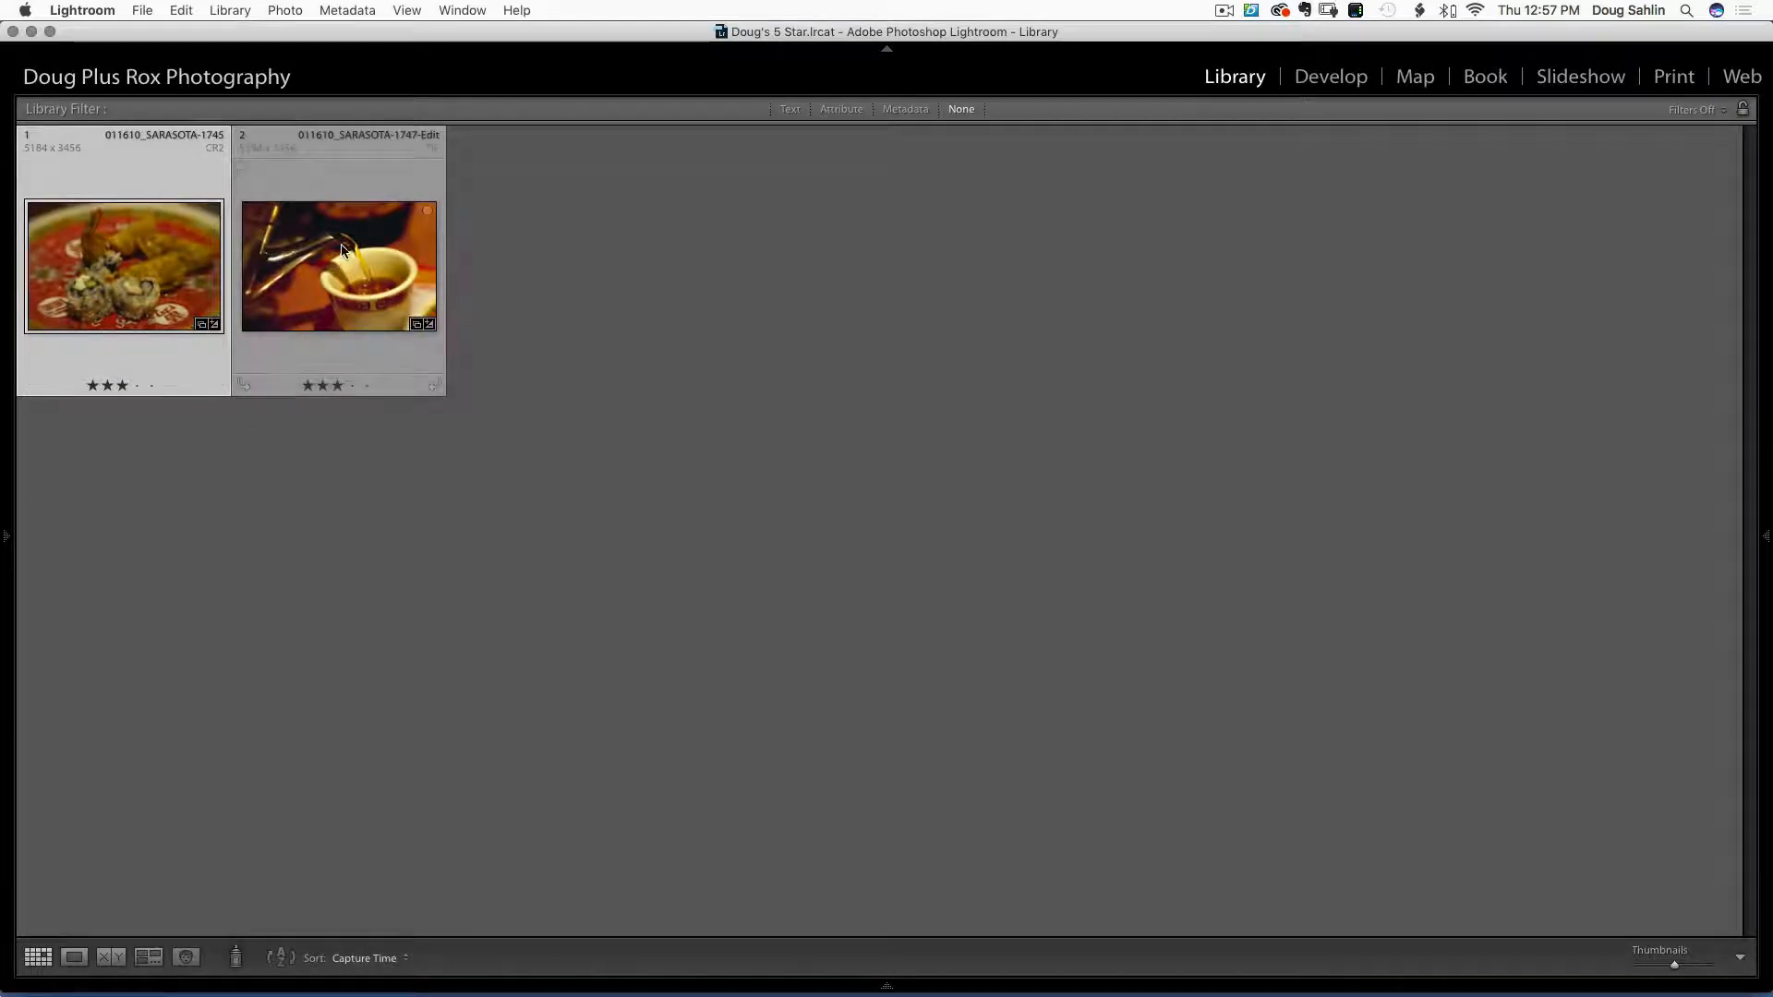
pyautogui.click(364, 258)
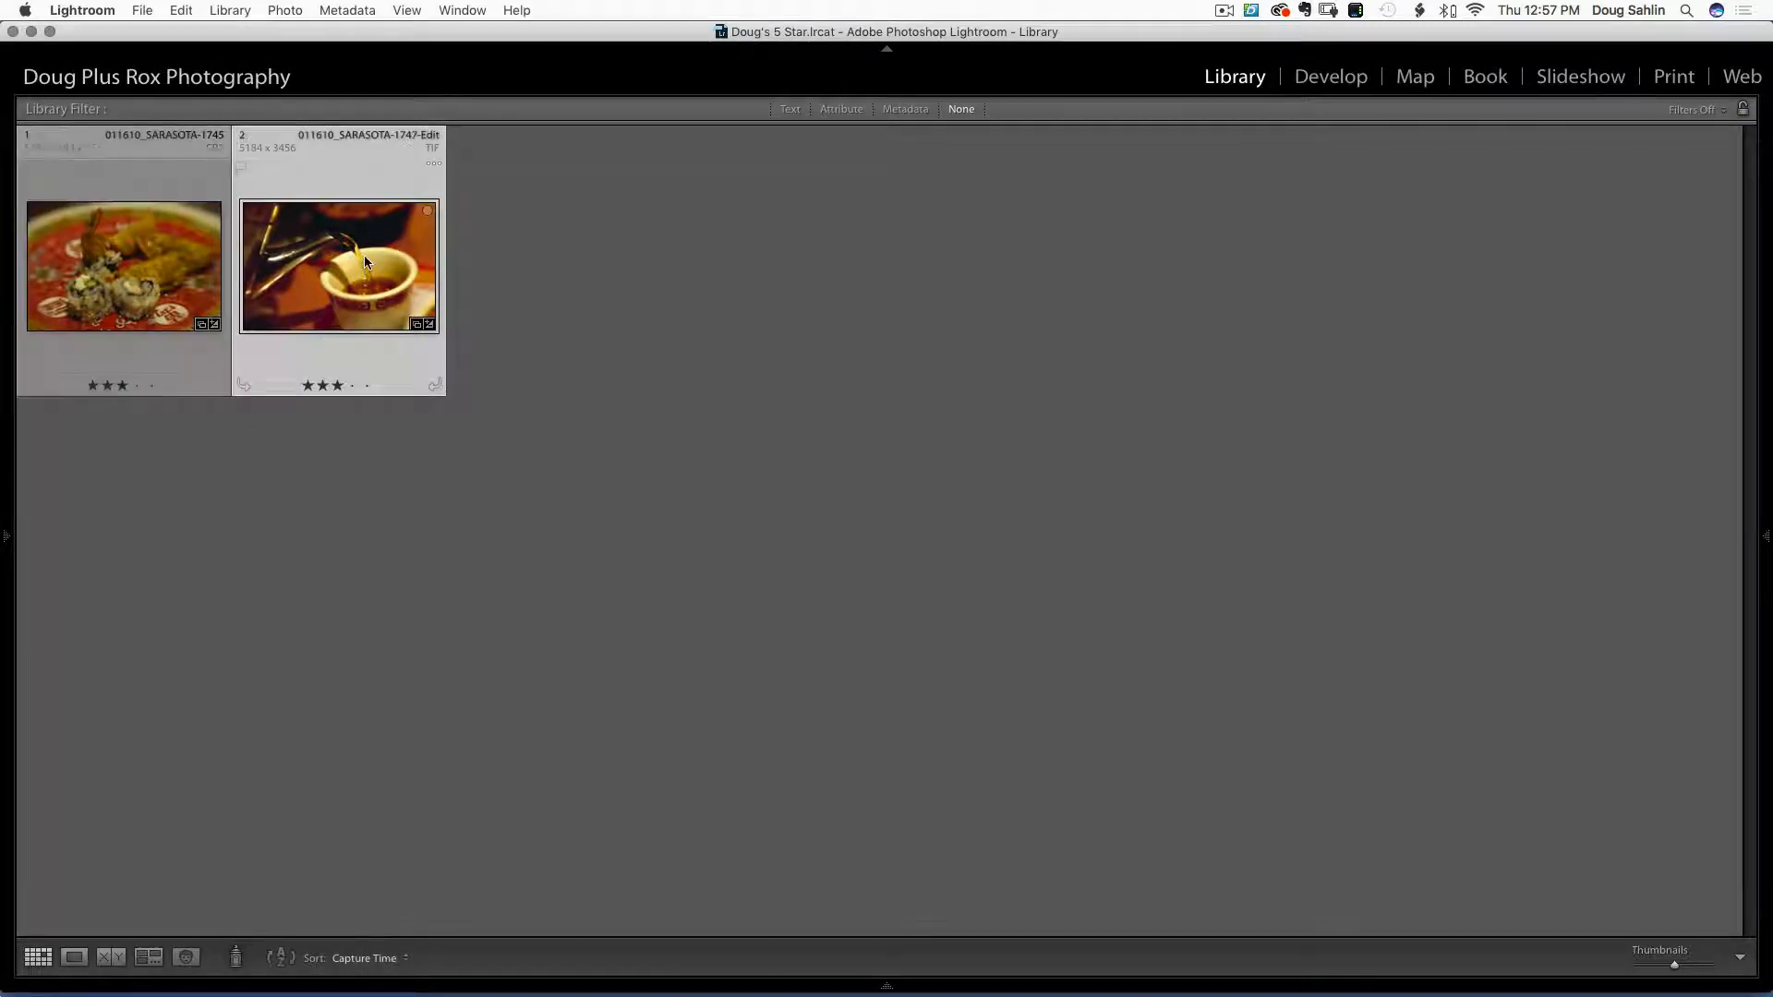
pyautogui.press('b')
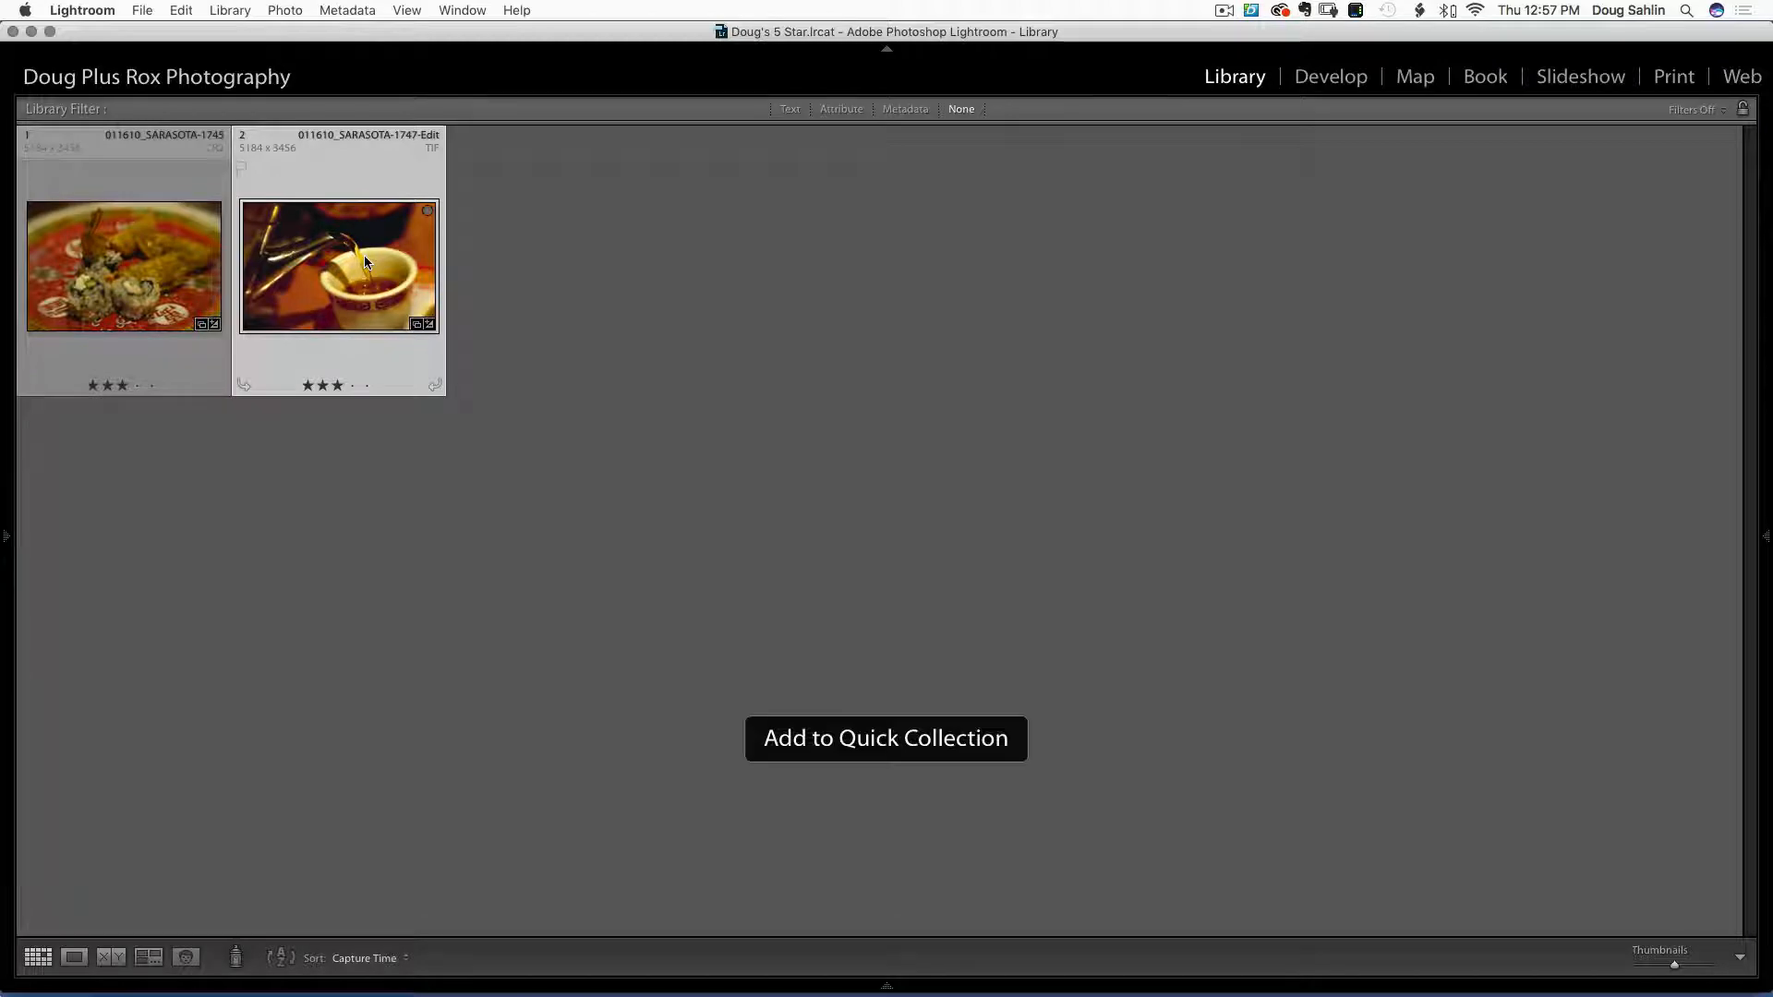
pyautogui.moveTo(12, 514)
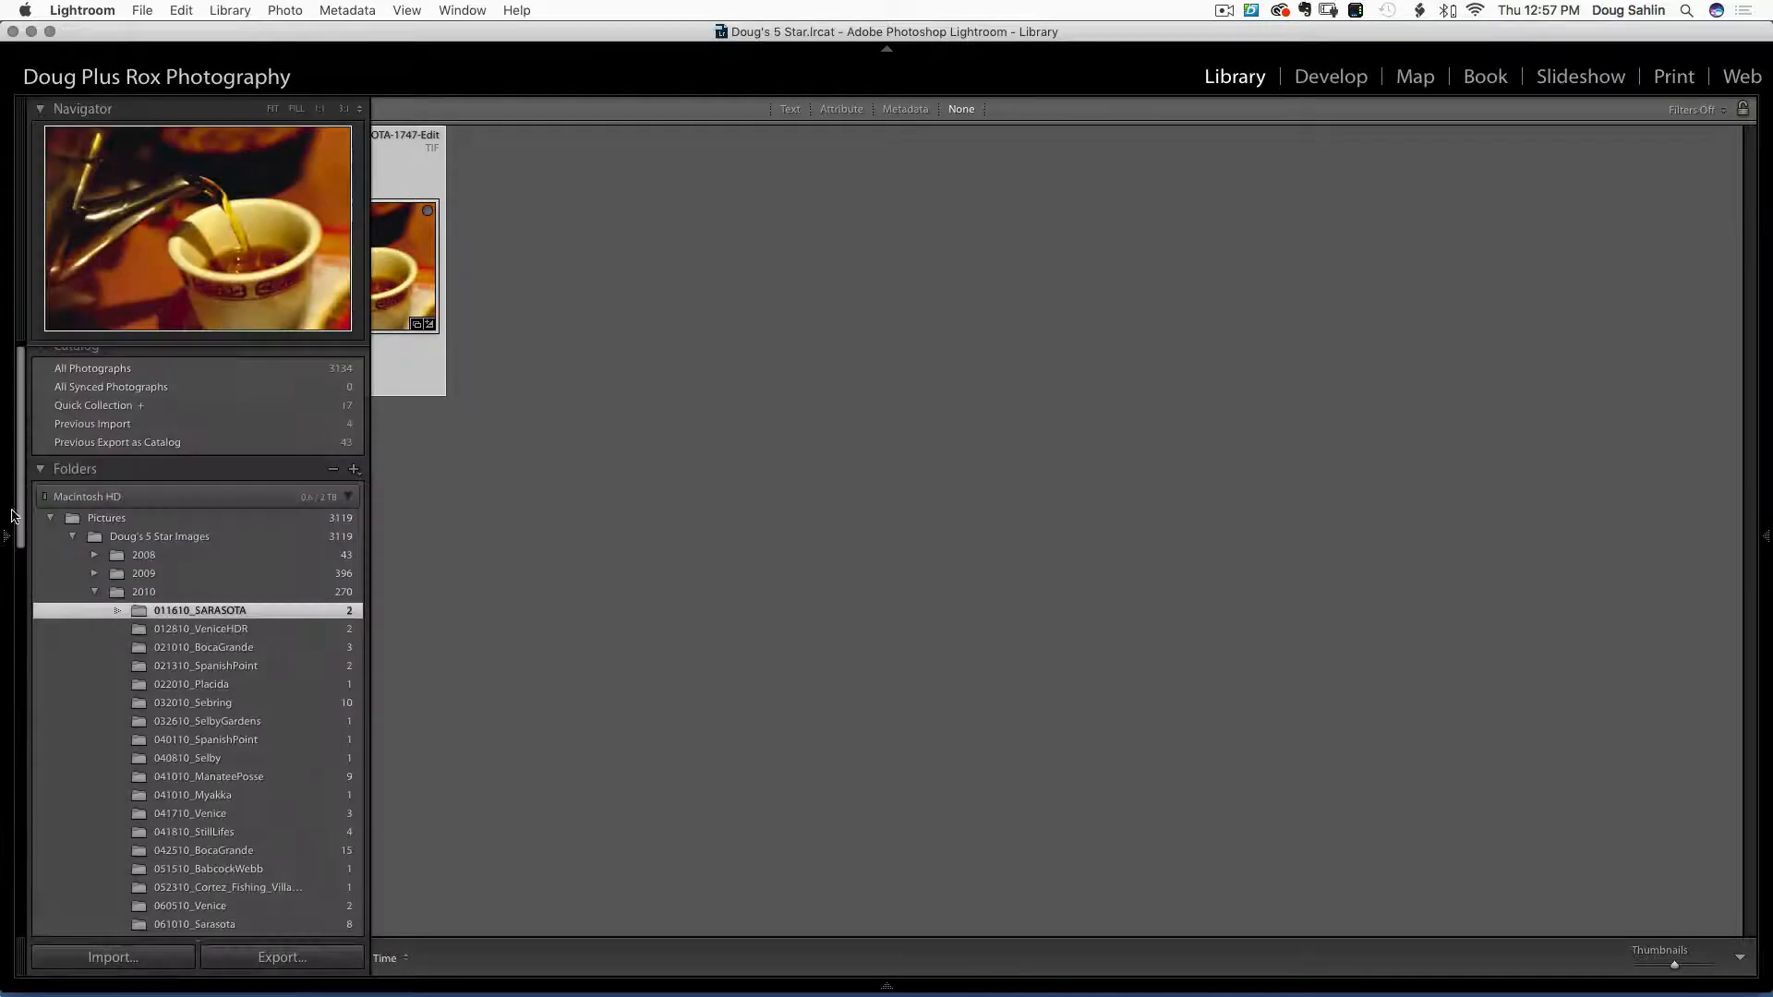
pyautogui.click(93, 406)
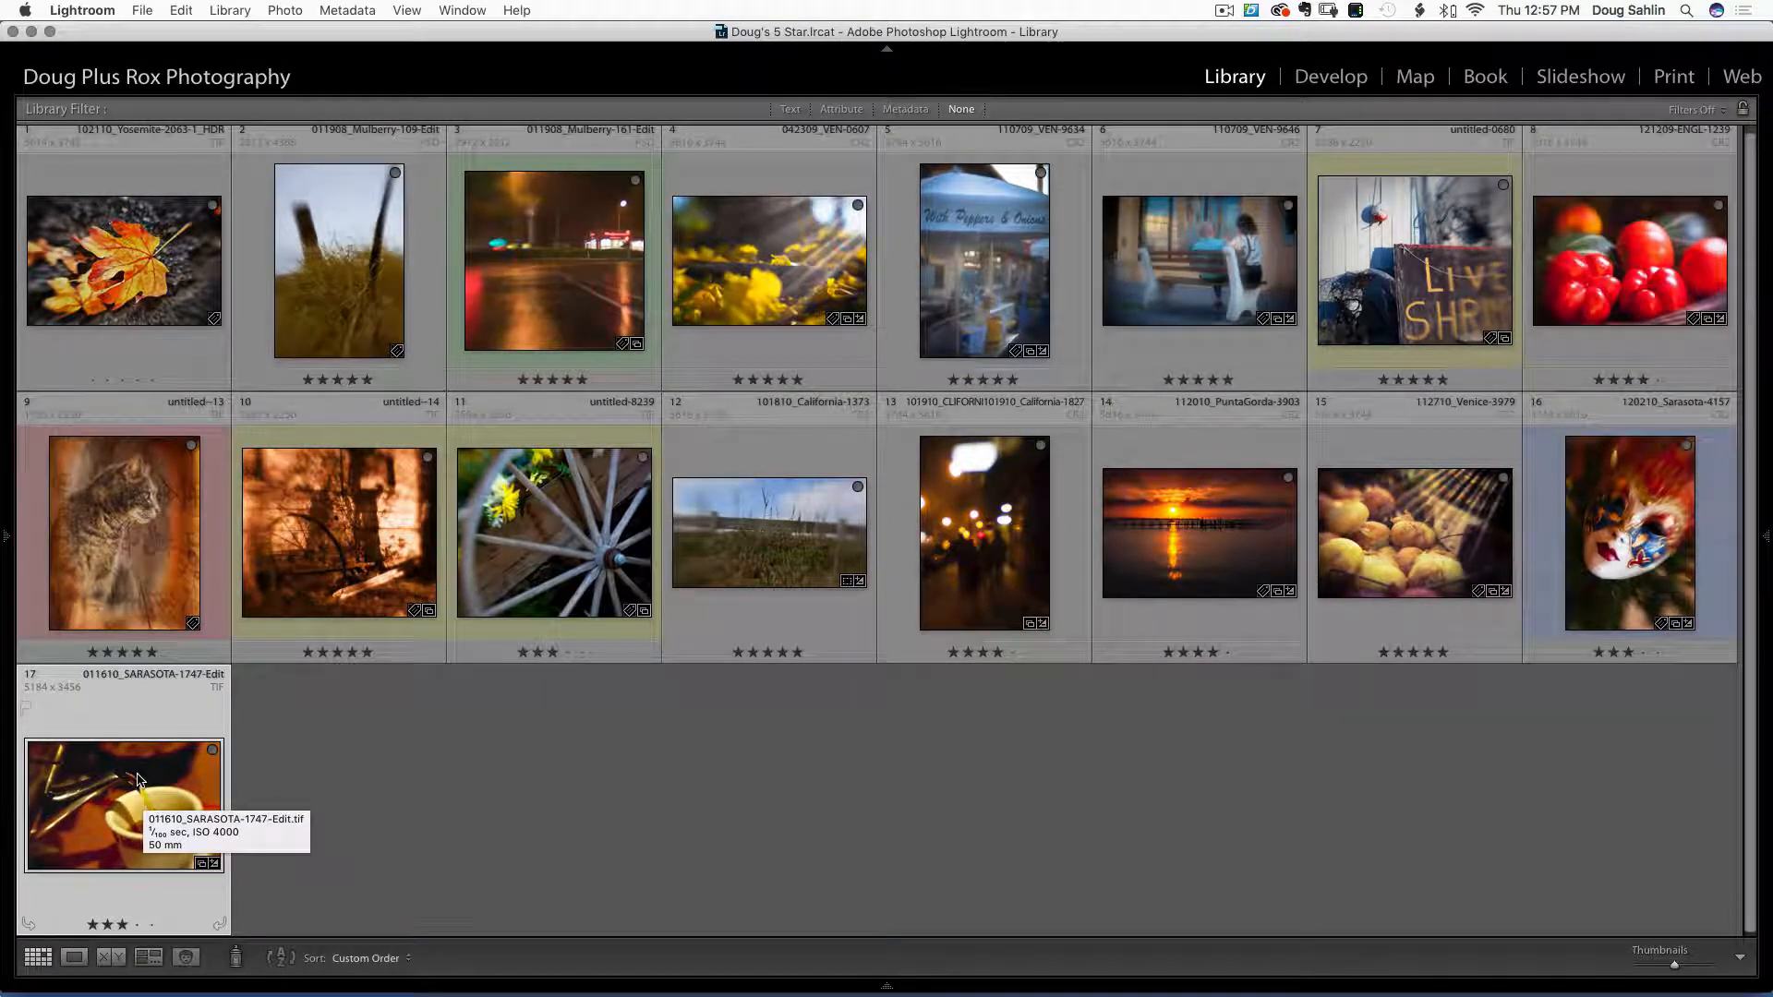
pyautogui.press('b')
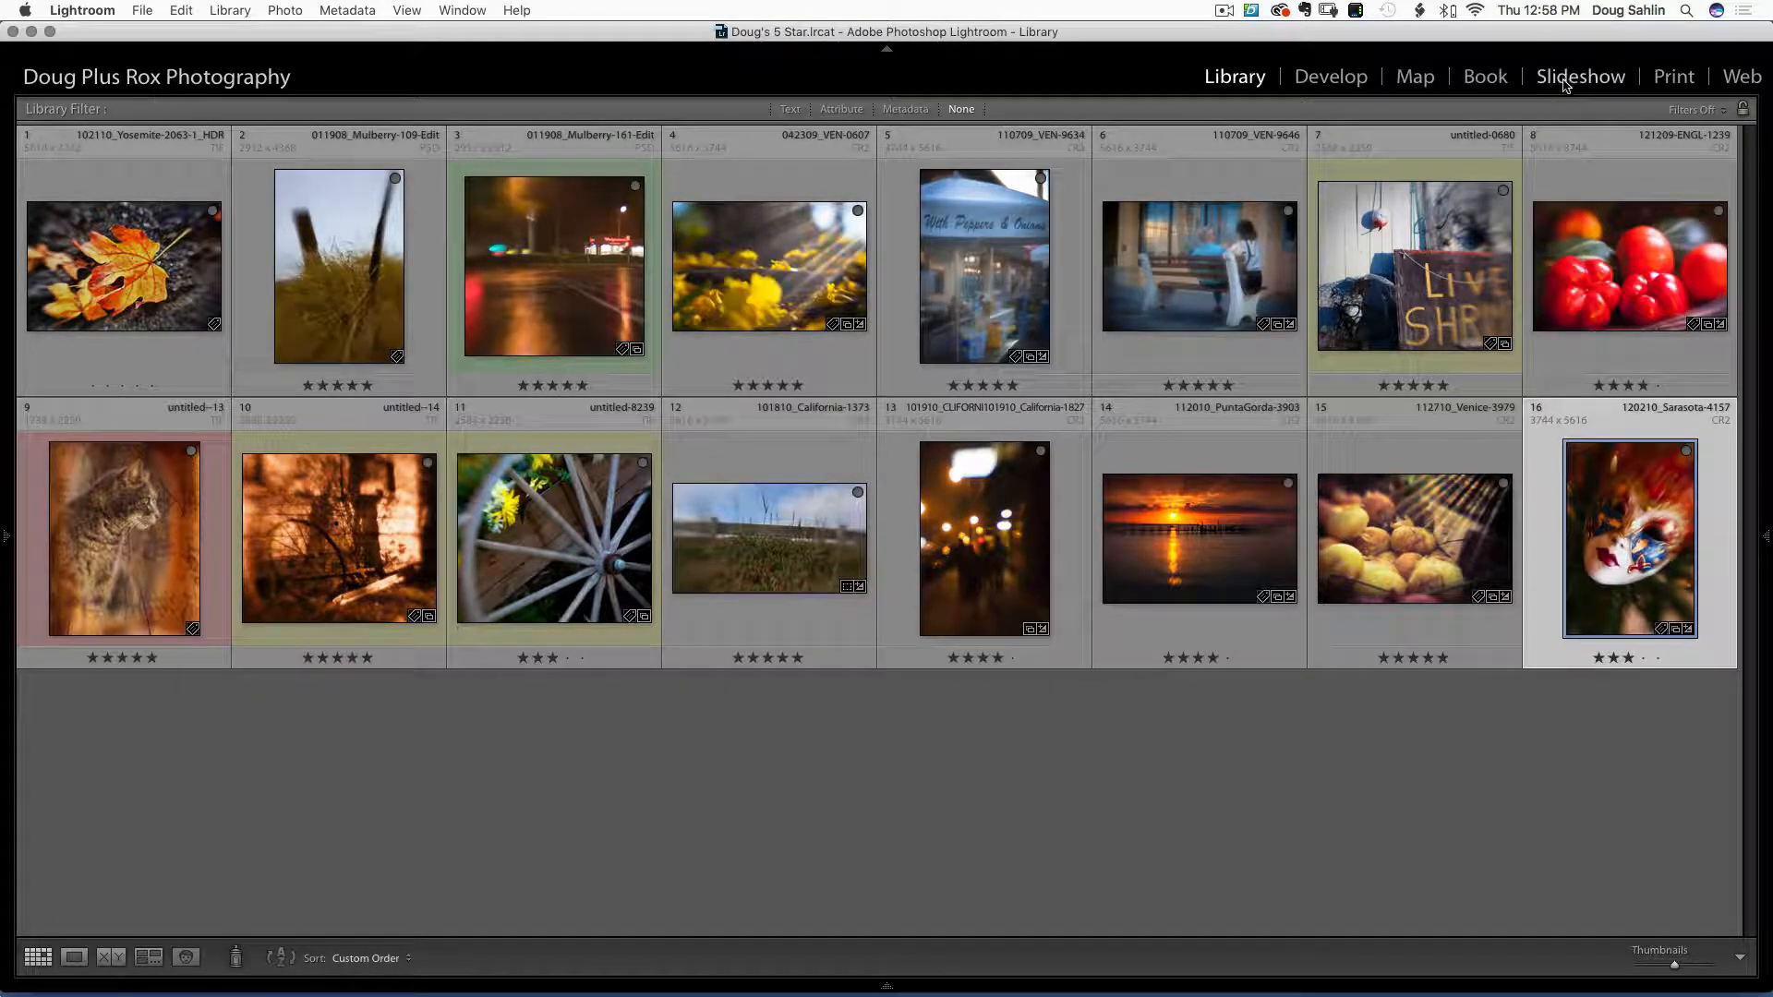
# Switch to the Slideshow module and toggle Stroke Border off and back on
pyautogui.click(1567, 83)
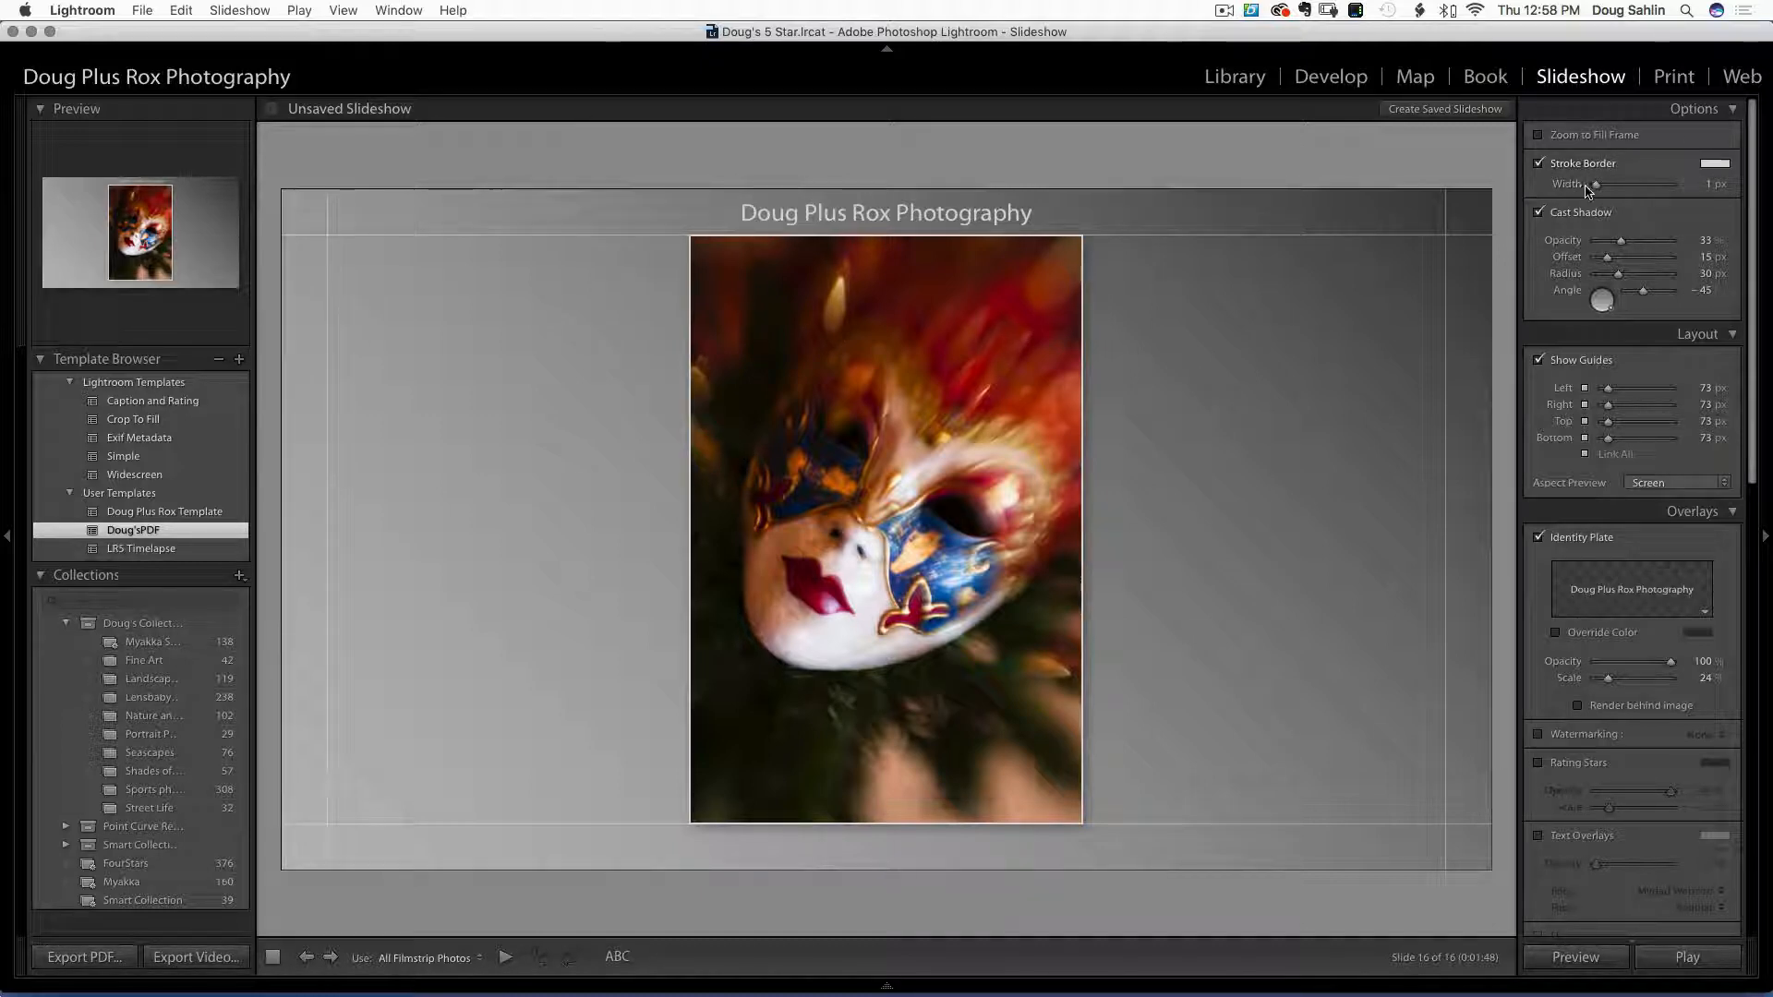
pyautogui.click(1539, 166)
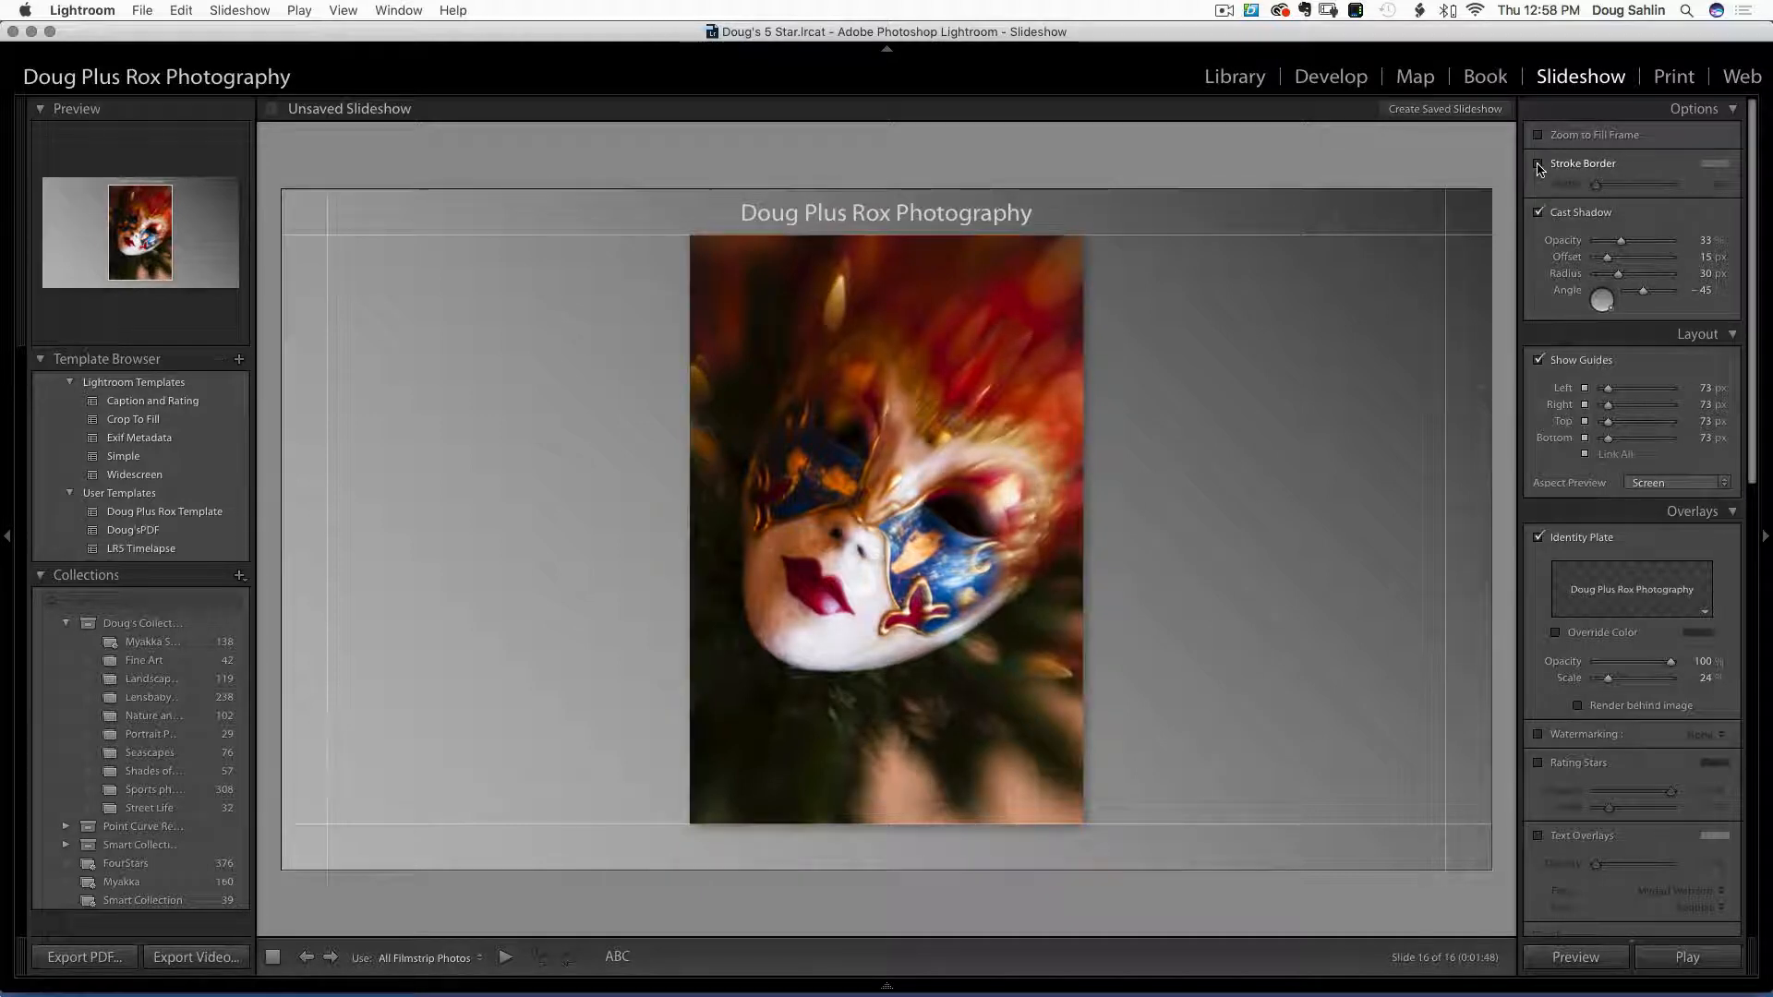
pyautogui.click(1539, 166)
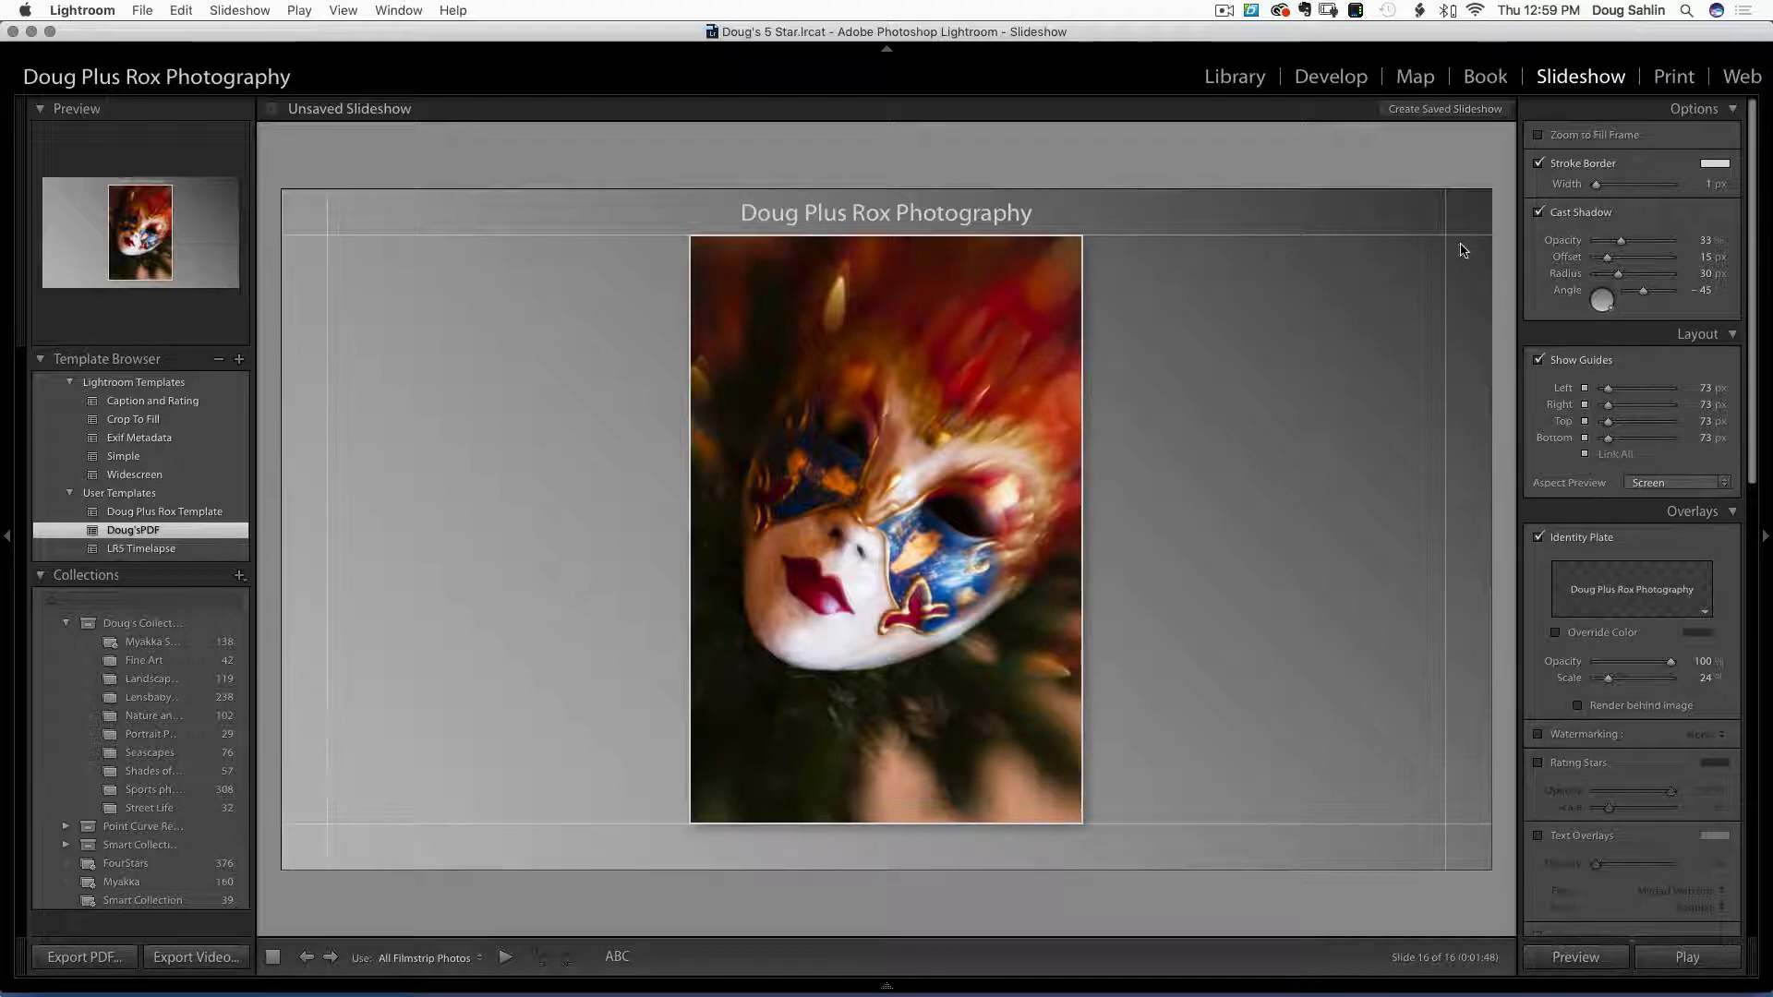
pyautogui.moveTo(1448, 236); pyautogui.dragTo(1409, 250)
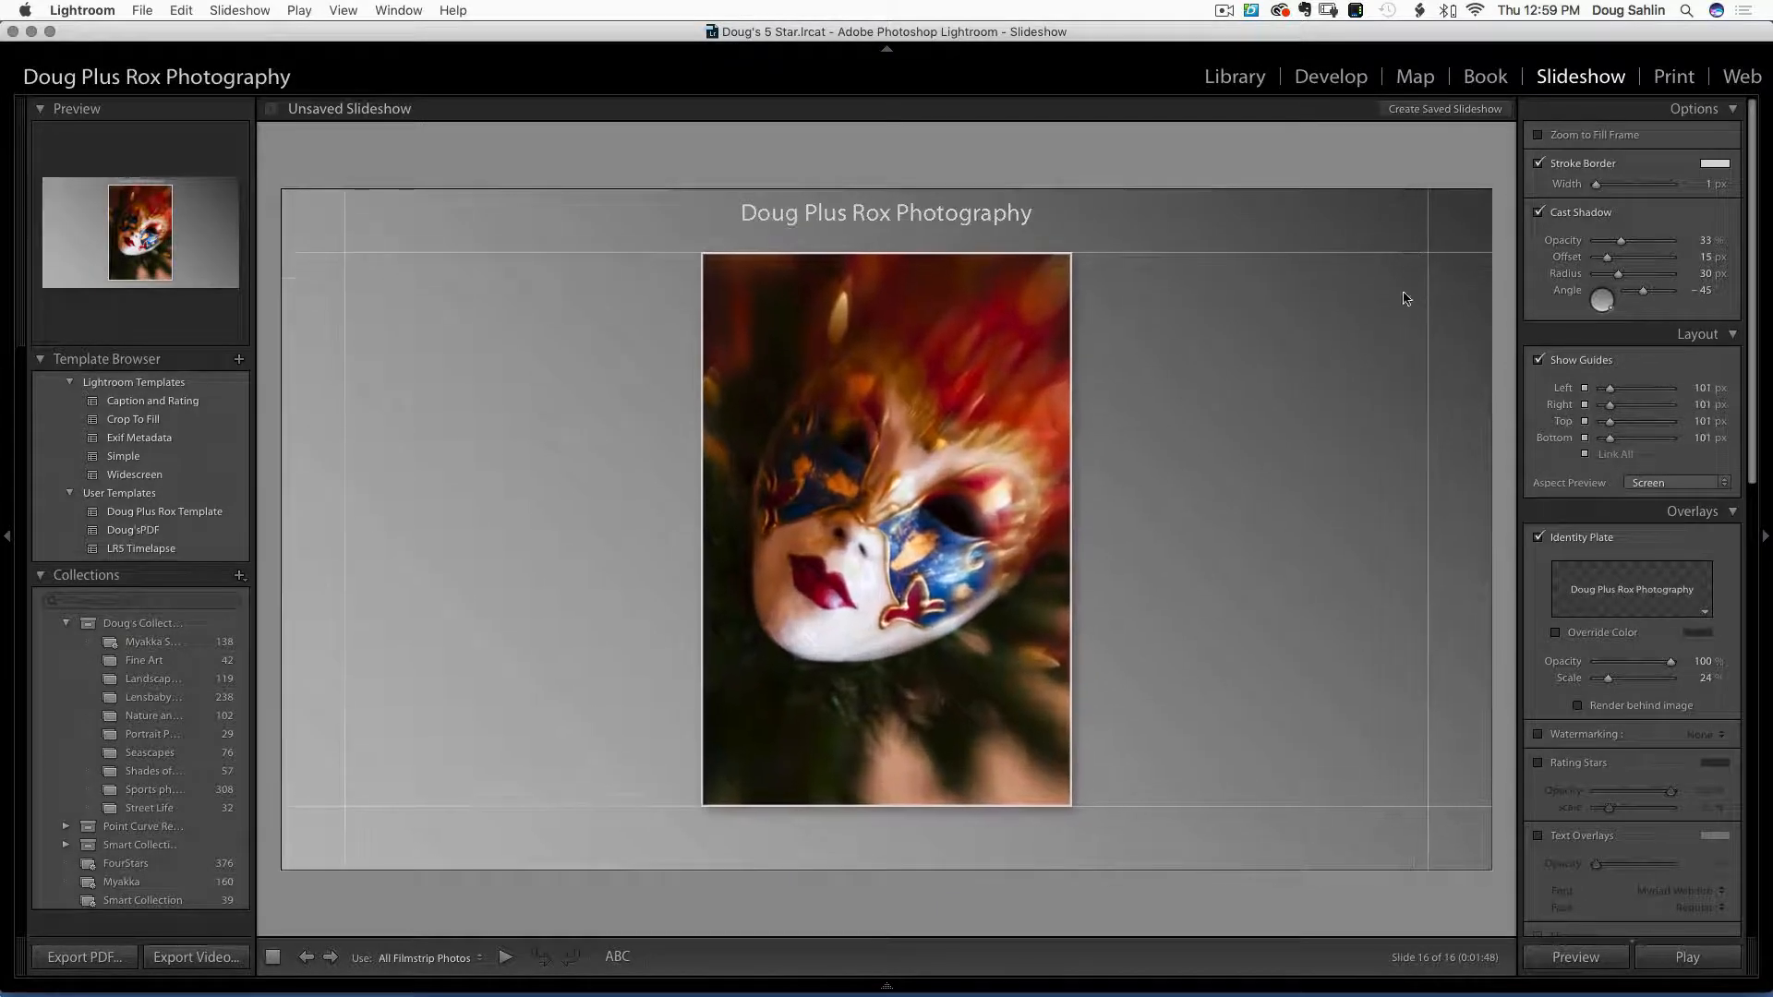
pyautogui.moveTo(1428, 385); pyautogui.dragTo(1371, 379)
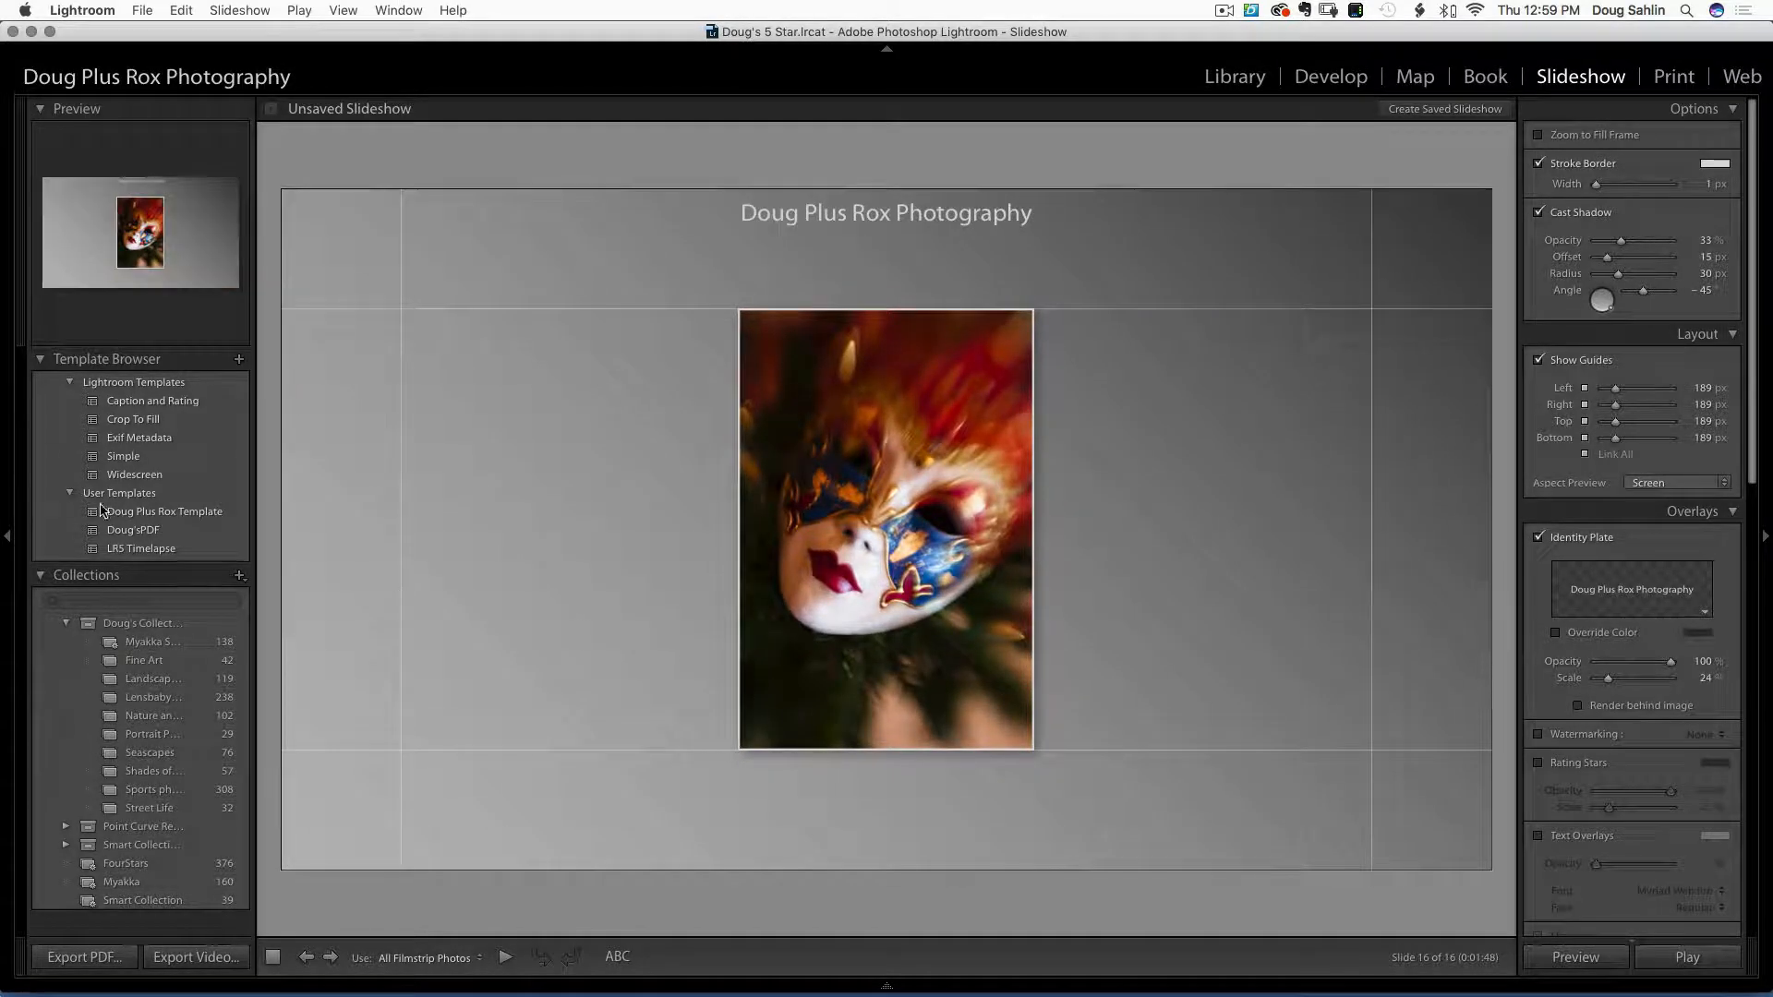
pyautogui.click(145, 533)
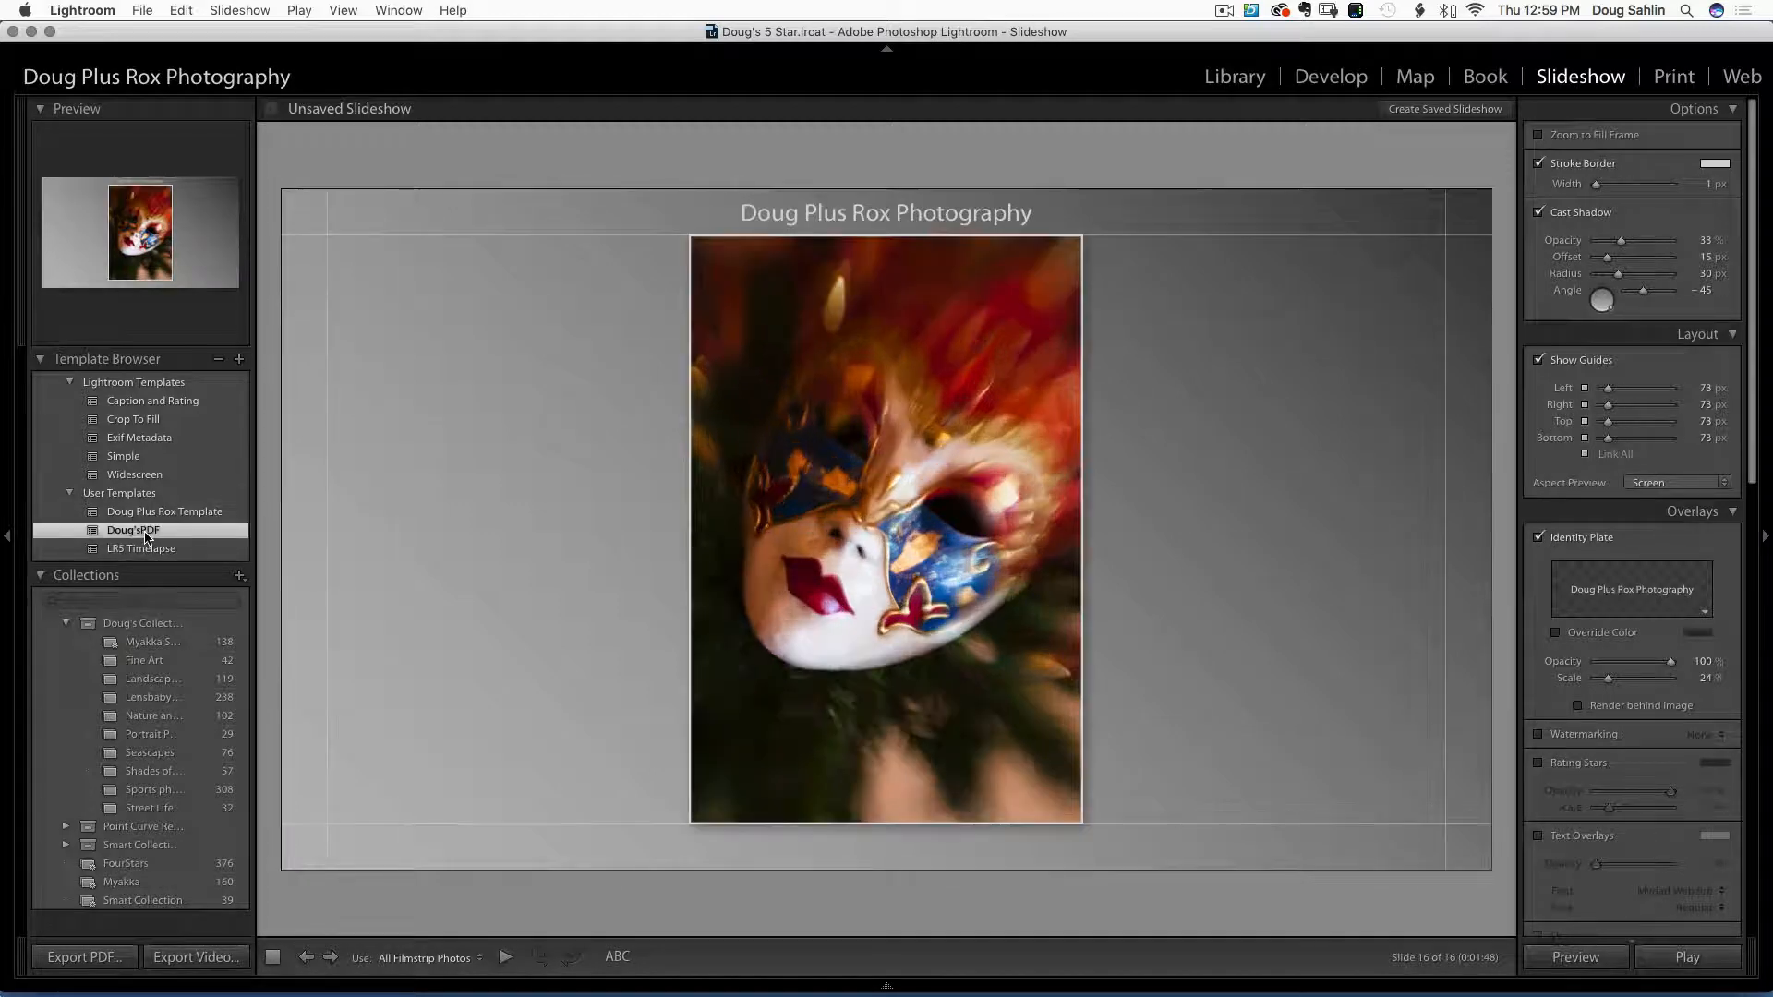
pyautogui.scroll(-2, 1697, 543)
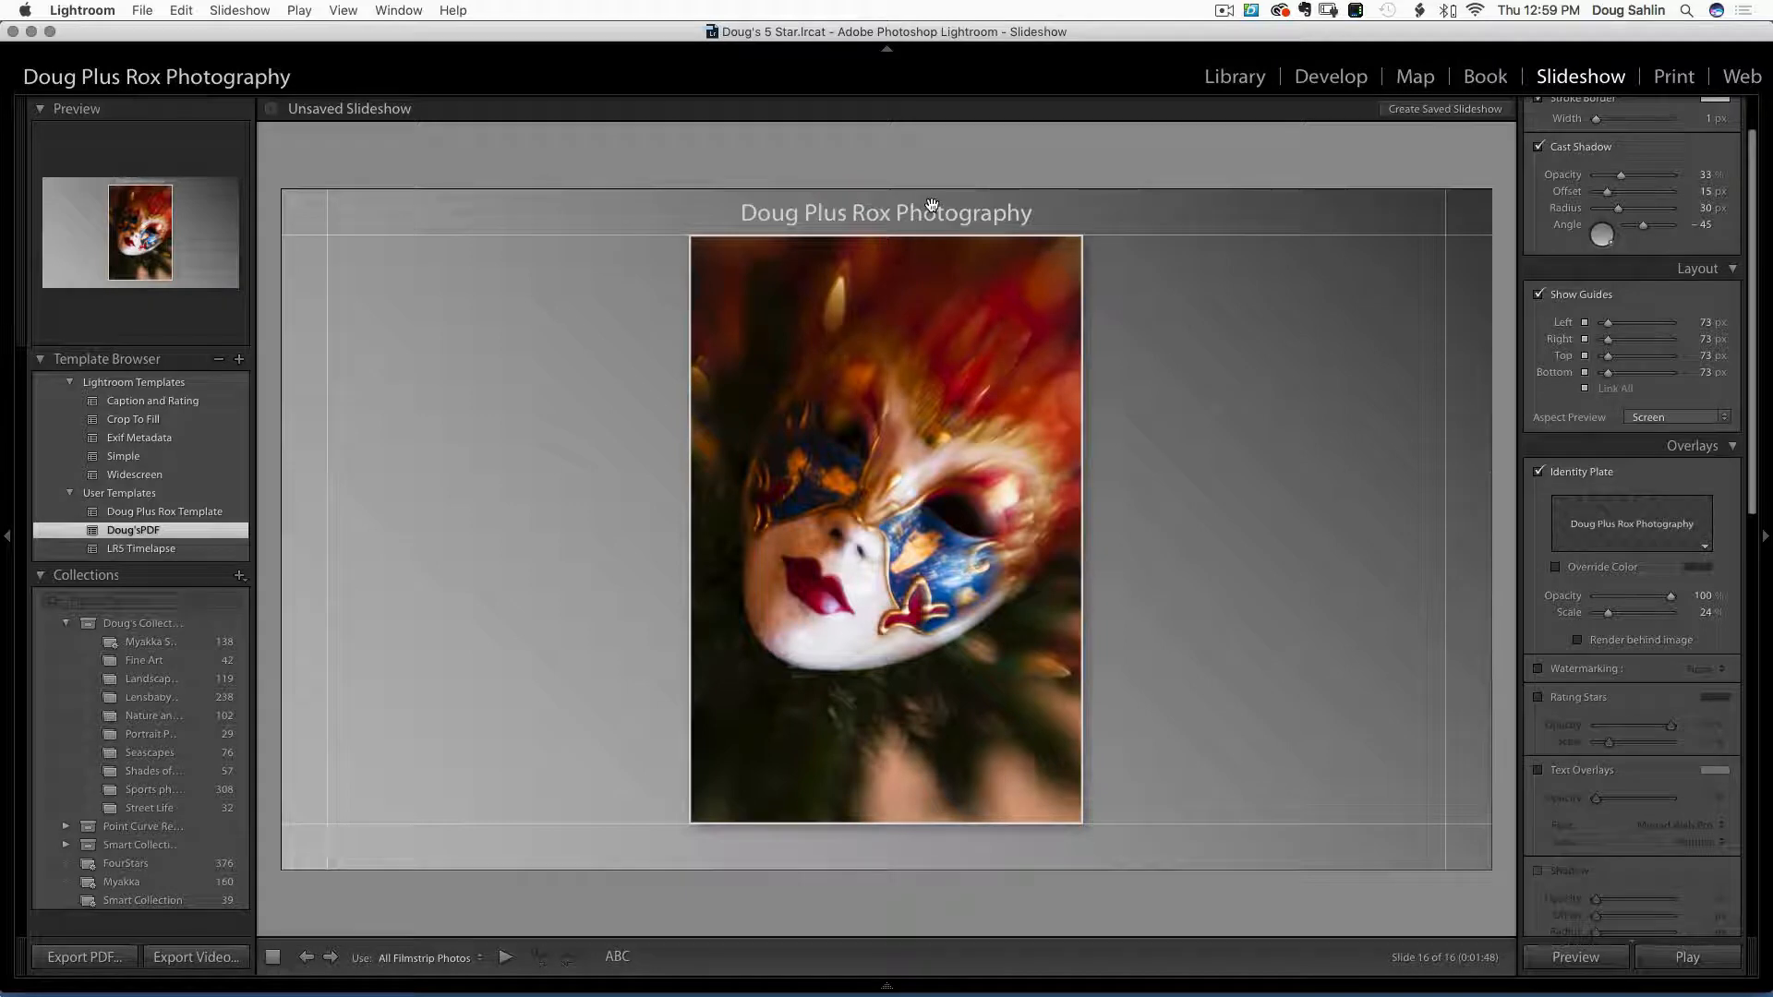
# Open the slide's studio-name title in the editor and cancel without changes
pyautogui.click(923, 212)
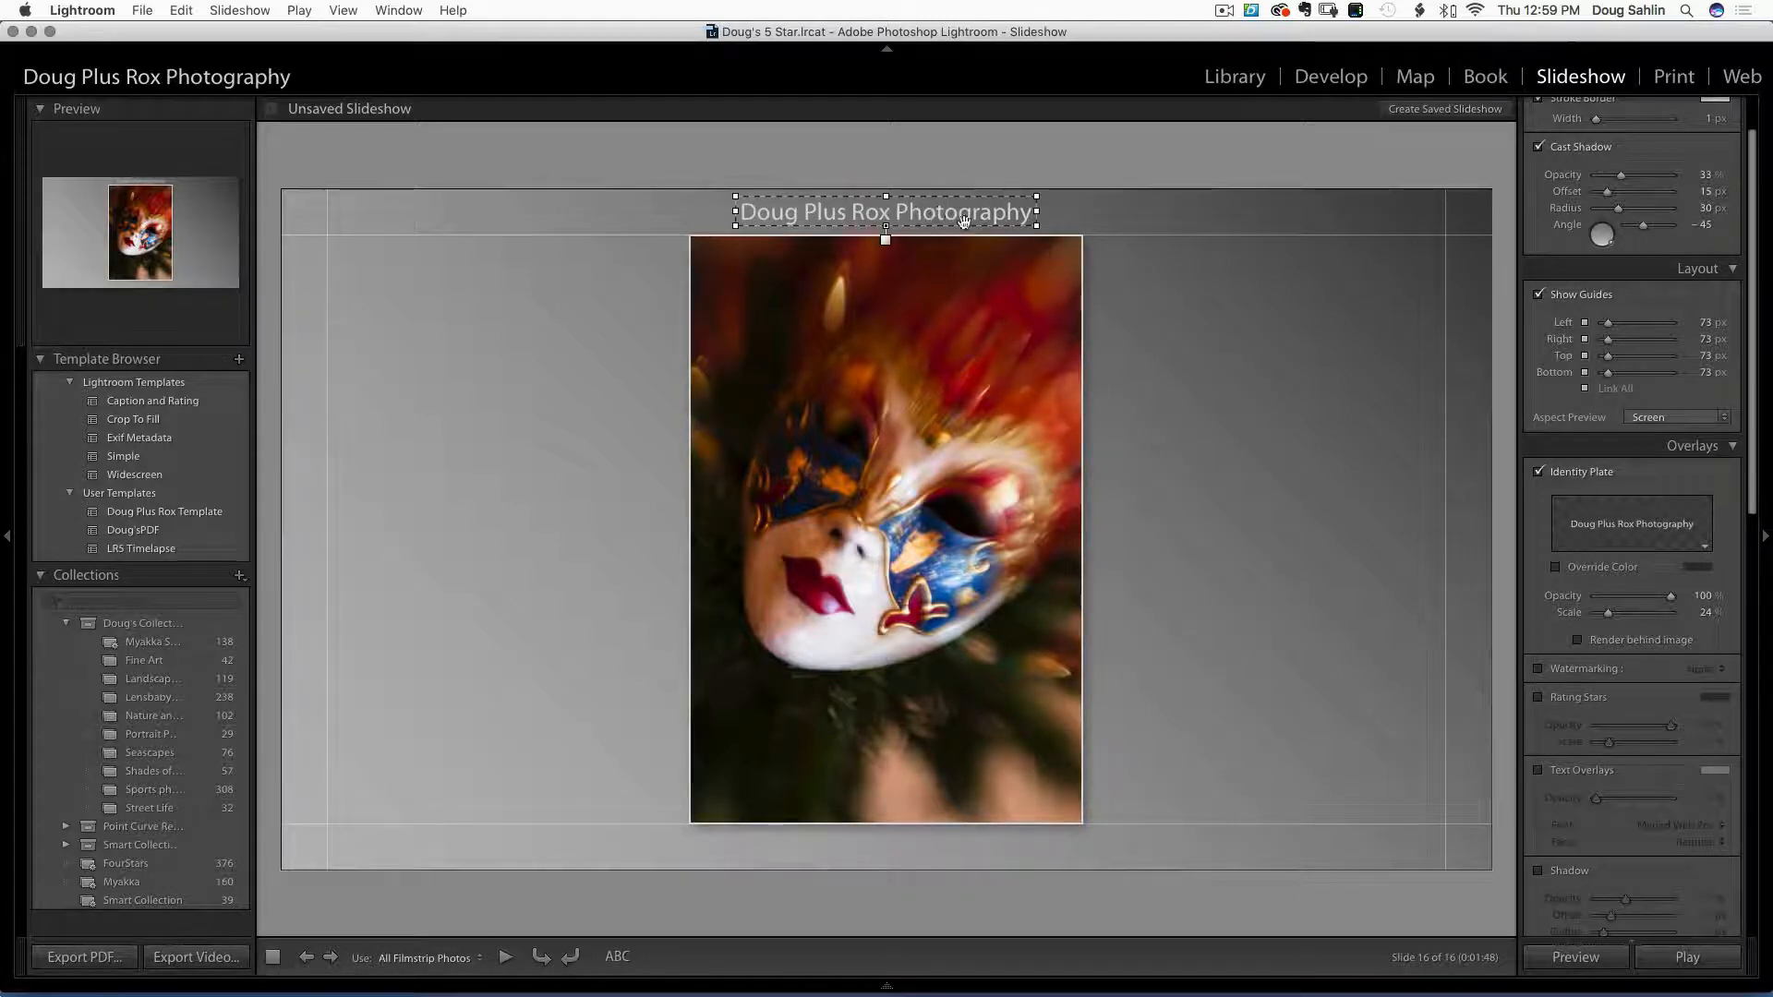
pyautogui.doubleClick(1022, 213)
pyautogui.moveTo(1010, 329); pyautogui.dragTo(793, 308)
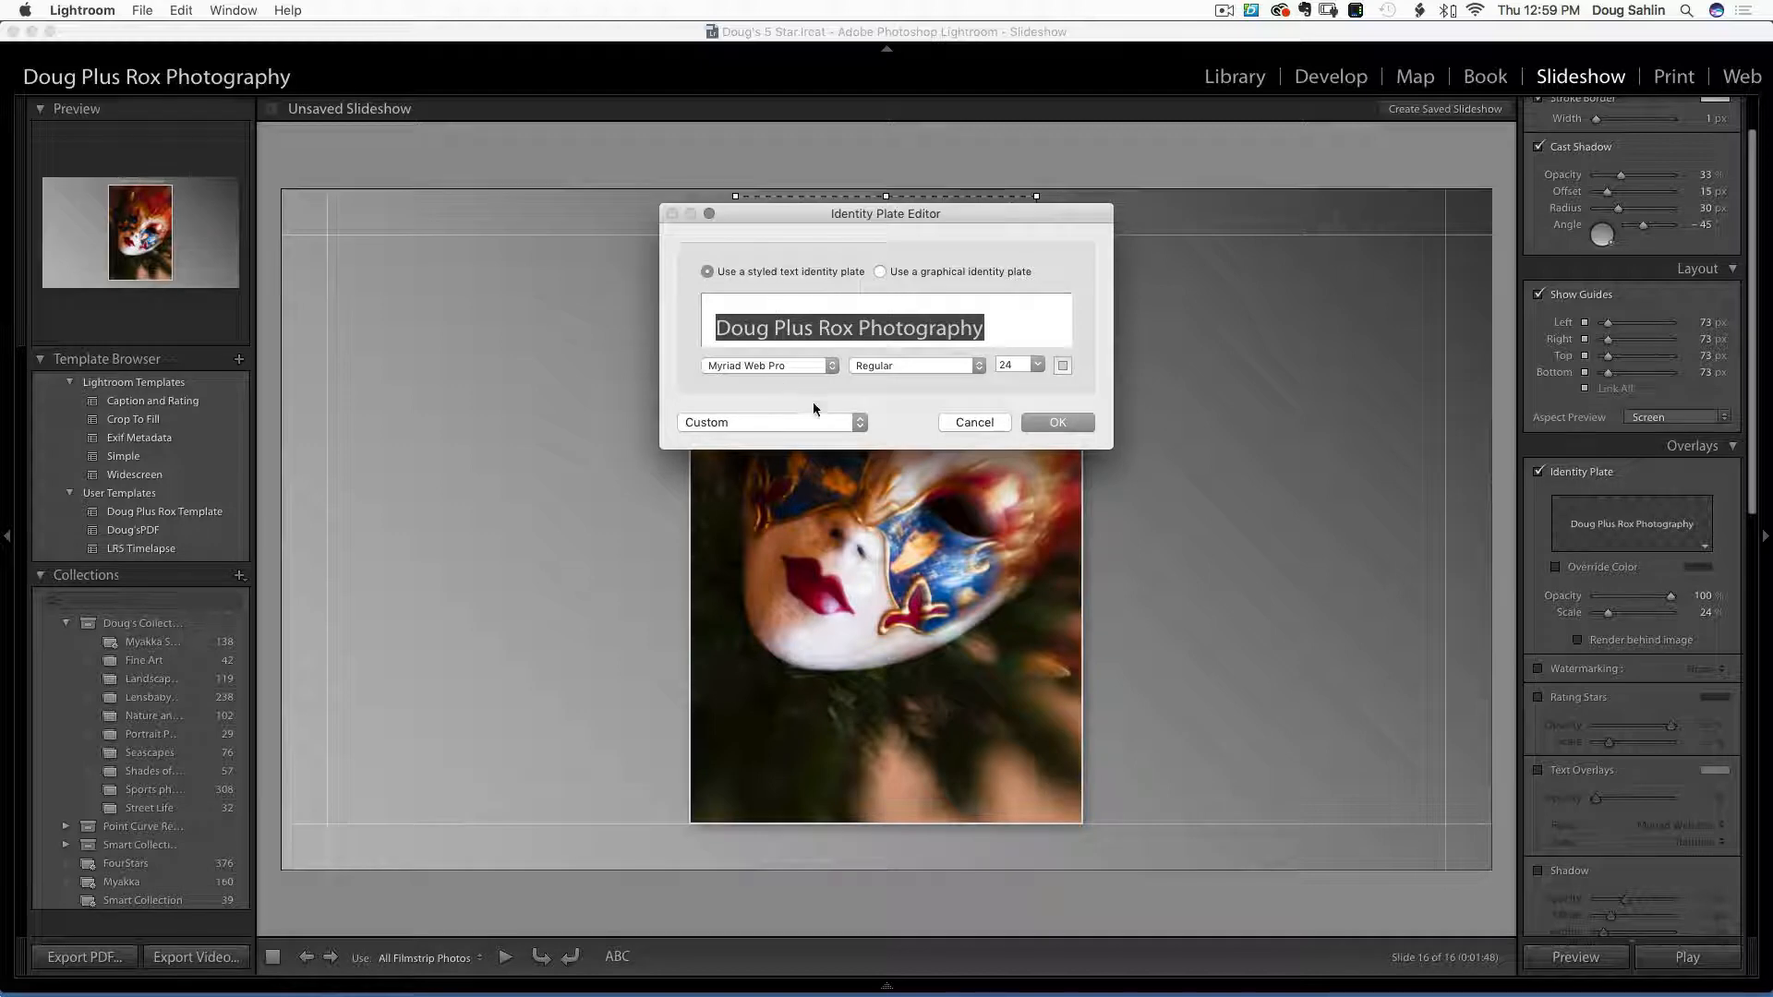
pyautogui.click(962, 421)
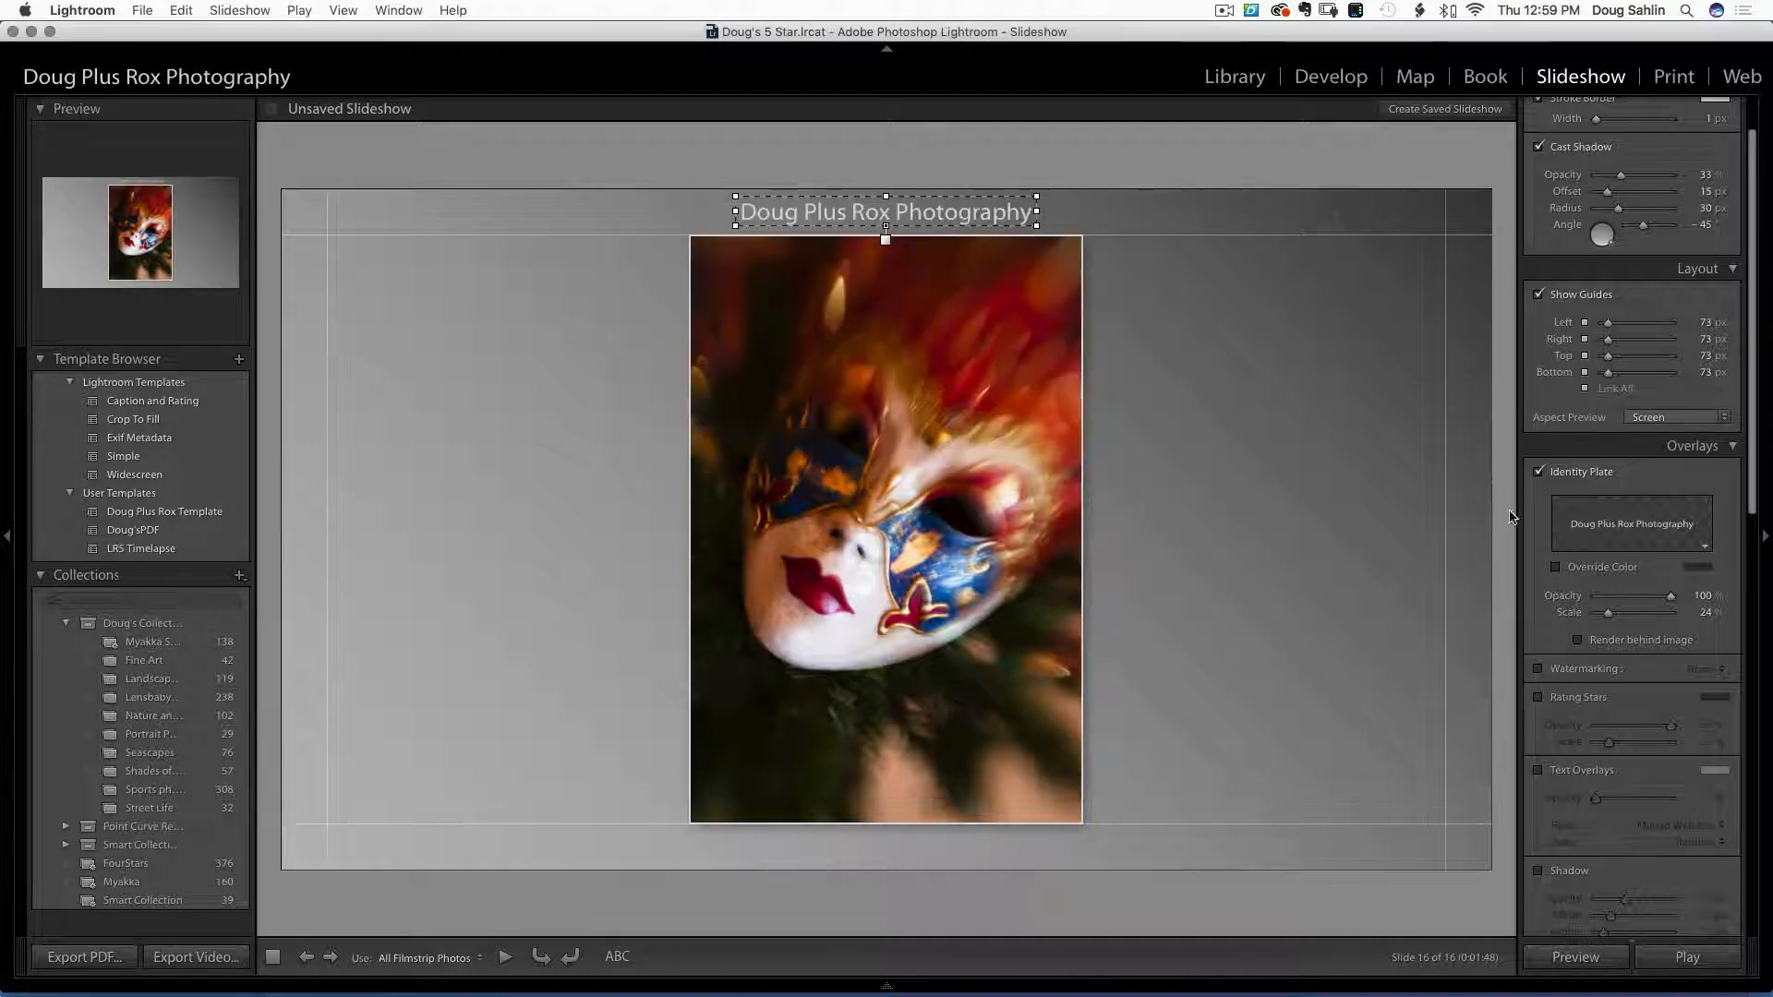
# Turn the Identity Plate off and back on, then bring up the identity plate choices
pyautogui.click(1538, 472)
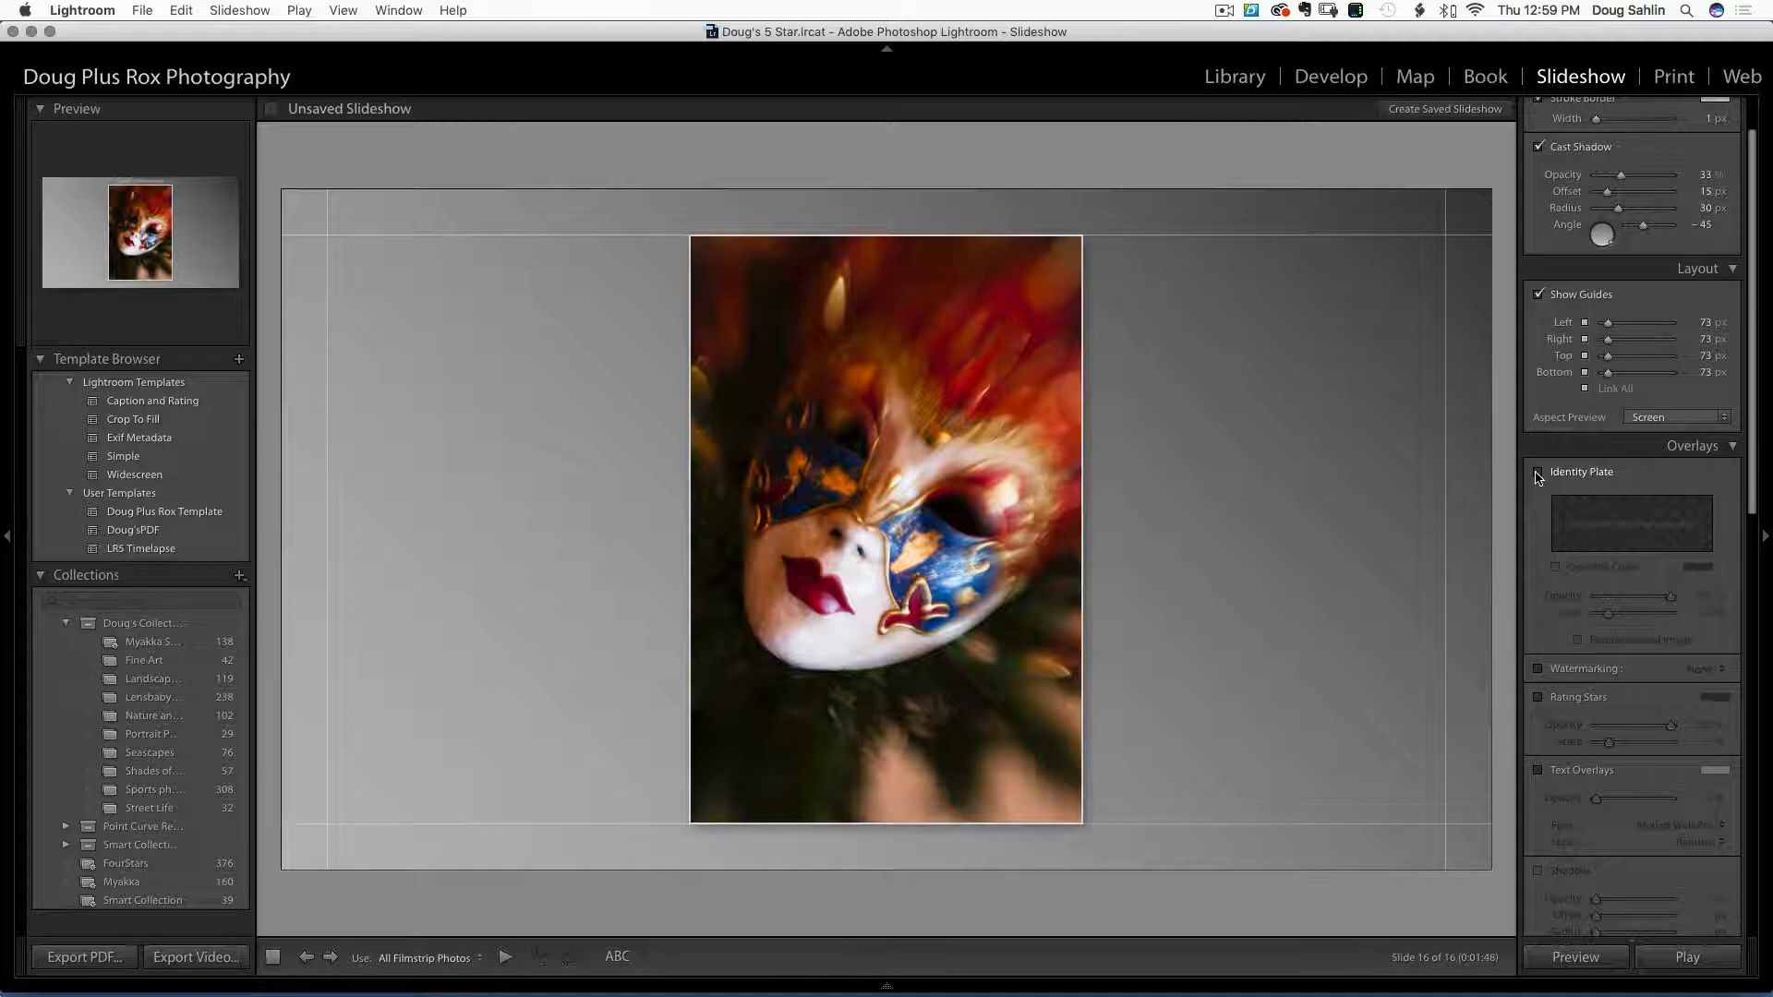
pyautogui.click(1538, 474)
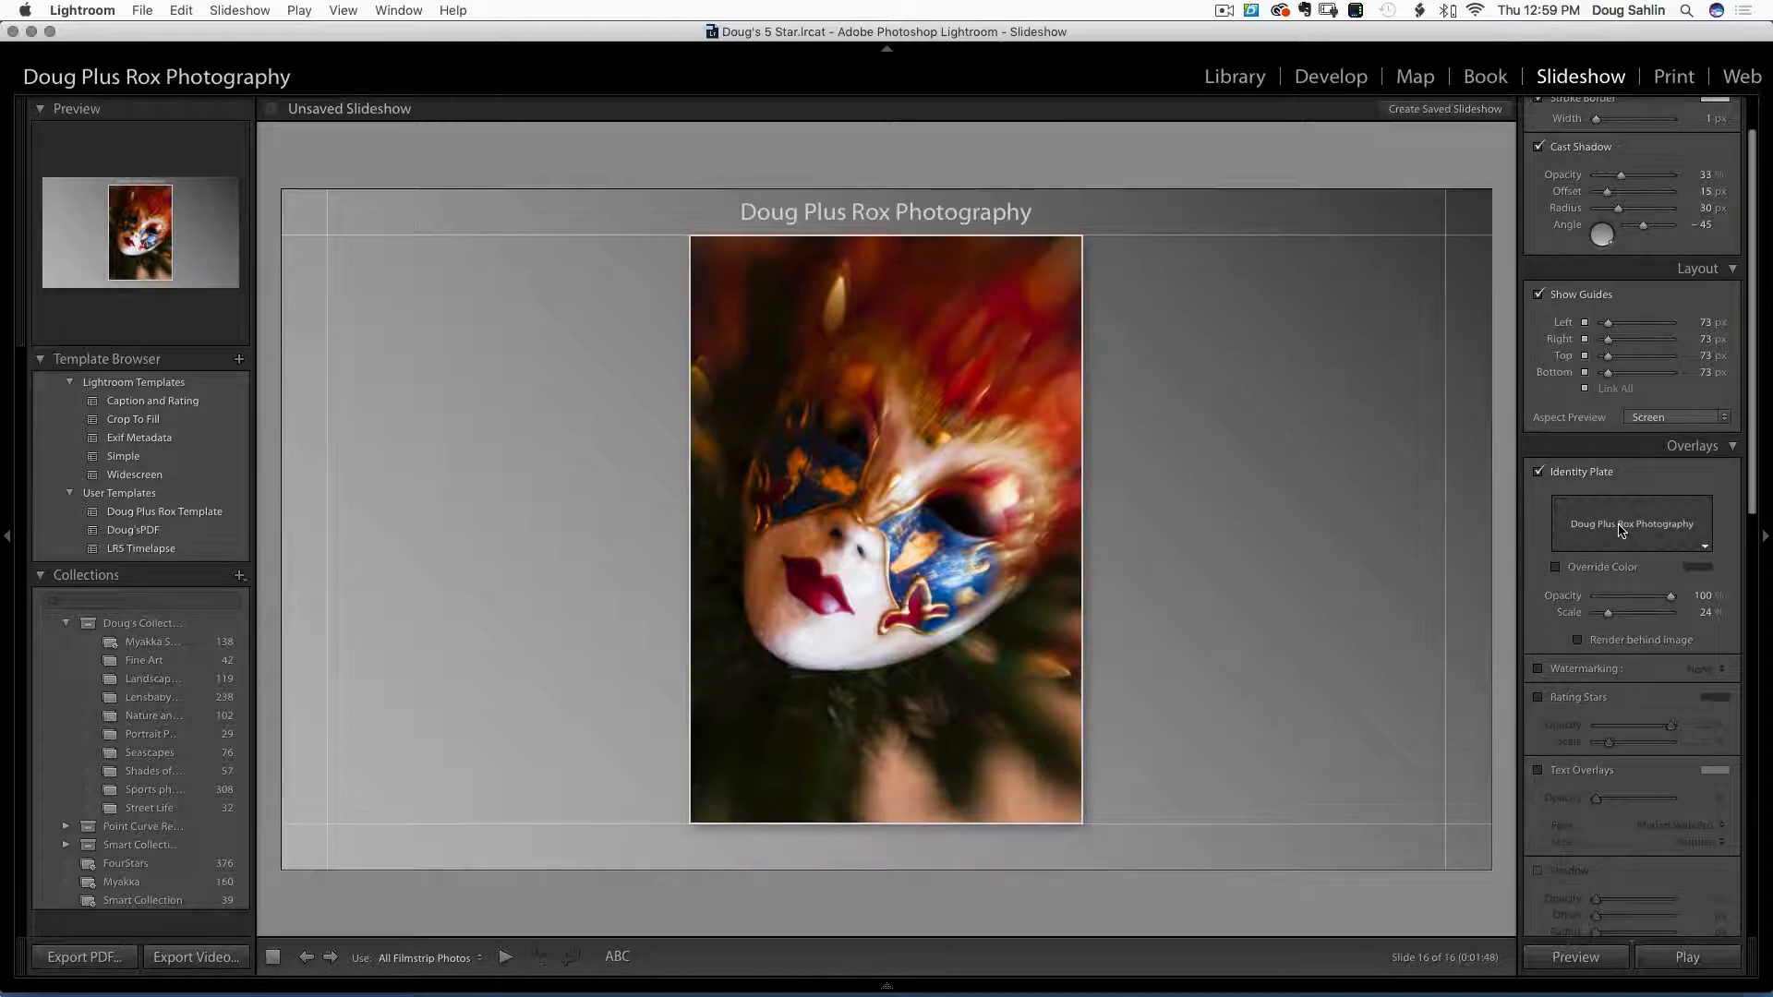
pyautogui.click(1622, 528)
pyautogui.click(1622, 528)
pyautogui.click(1622, 528)
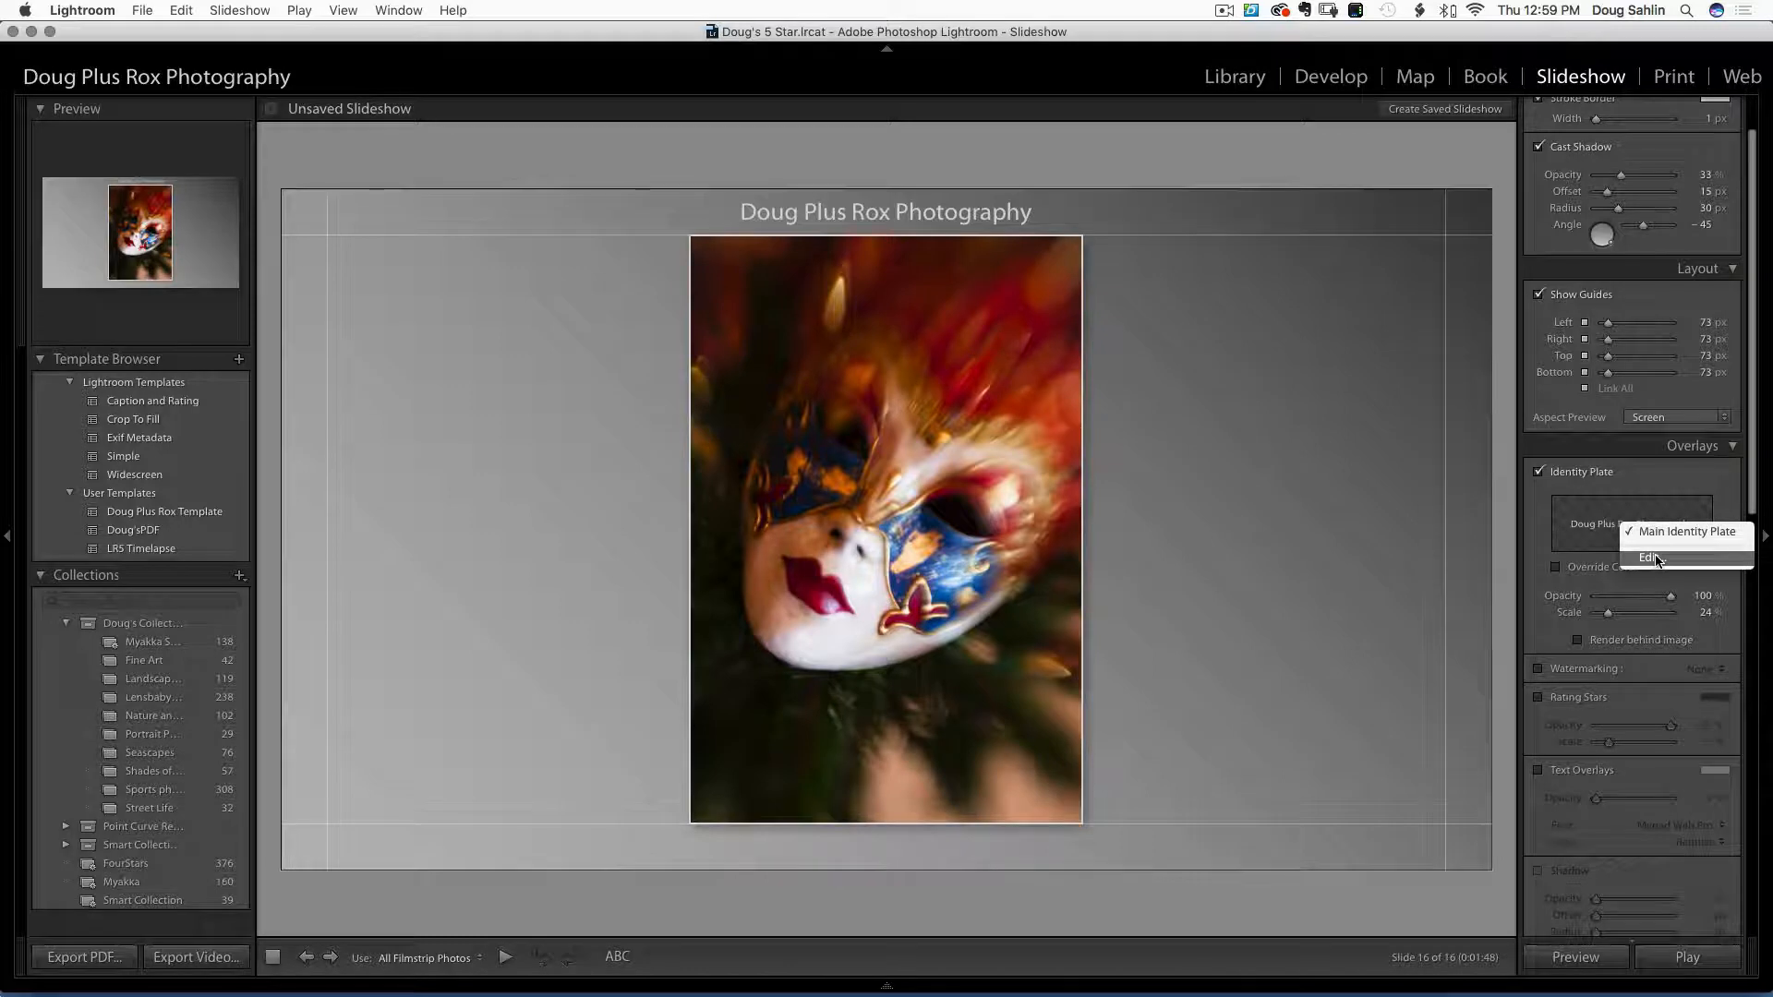
# Change the identity plate text to the photographer's name and shrink its scale to 16
pyautogui.click(1653, 558)
pyautogui.moveTo(1014, 325); pyautogui.dragTo(778, 330)
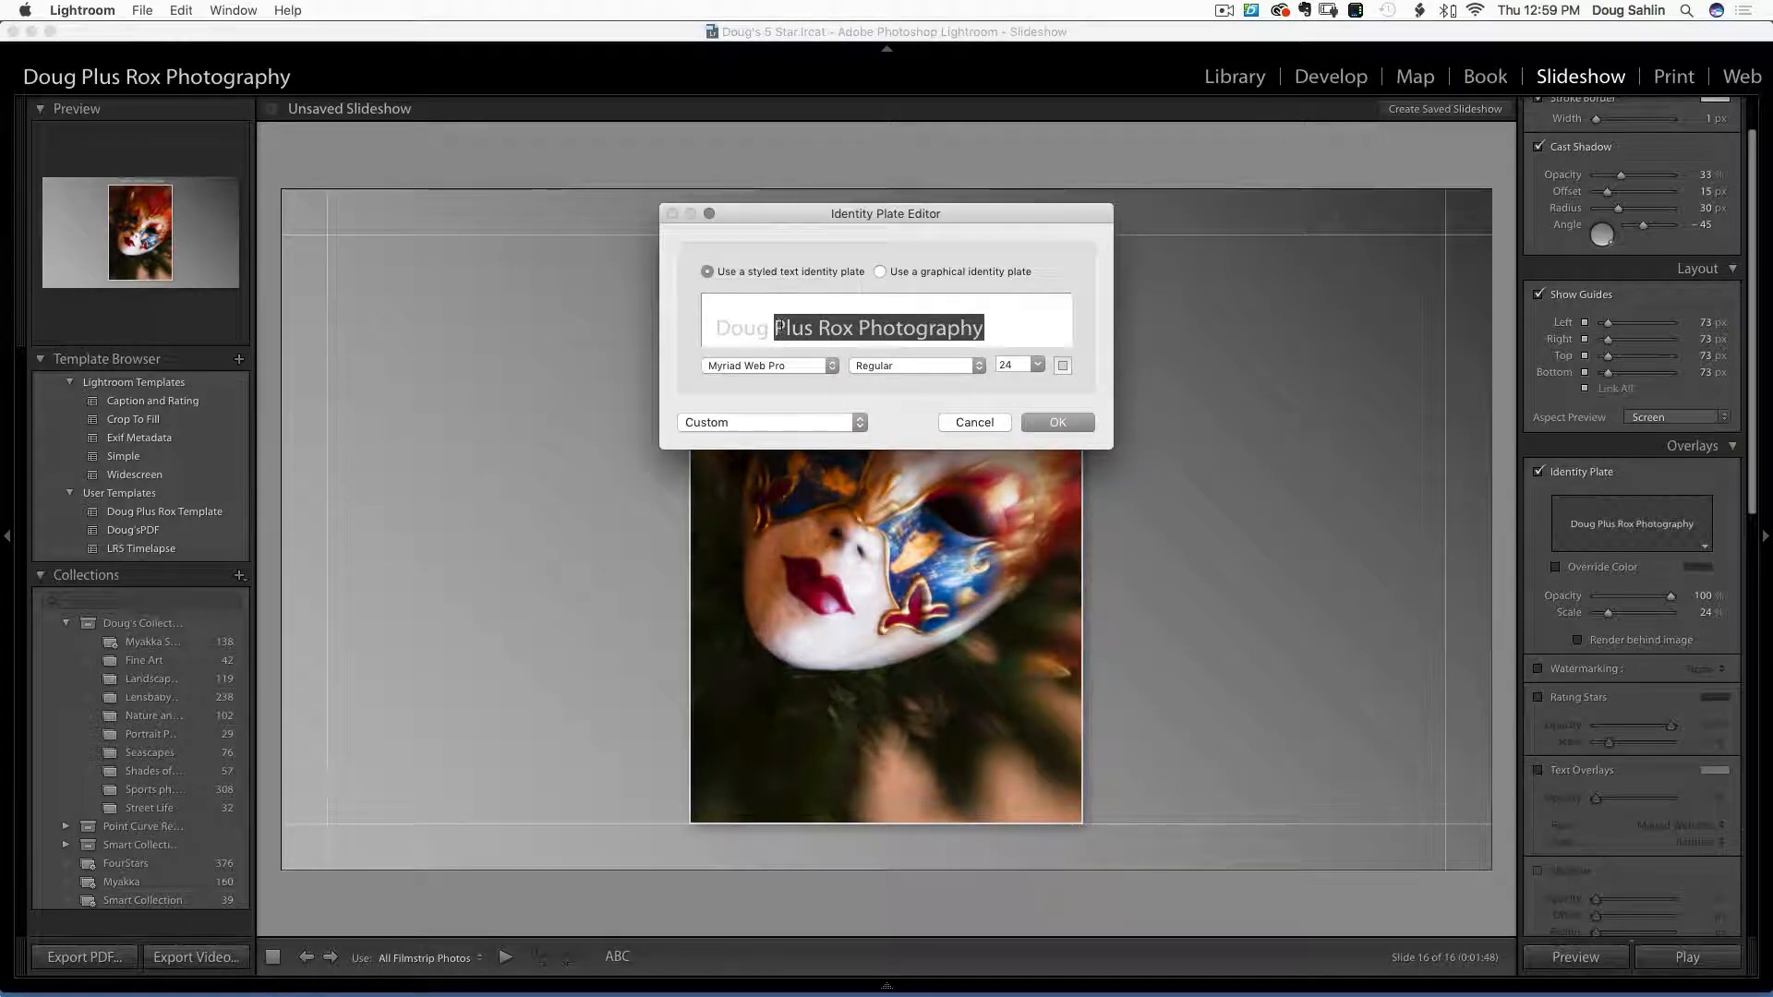
pyautogui.write('Sahlin')
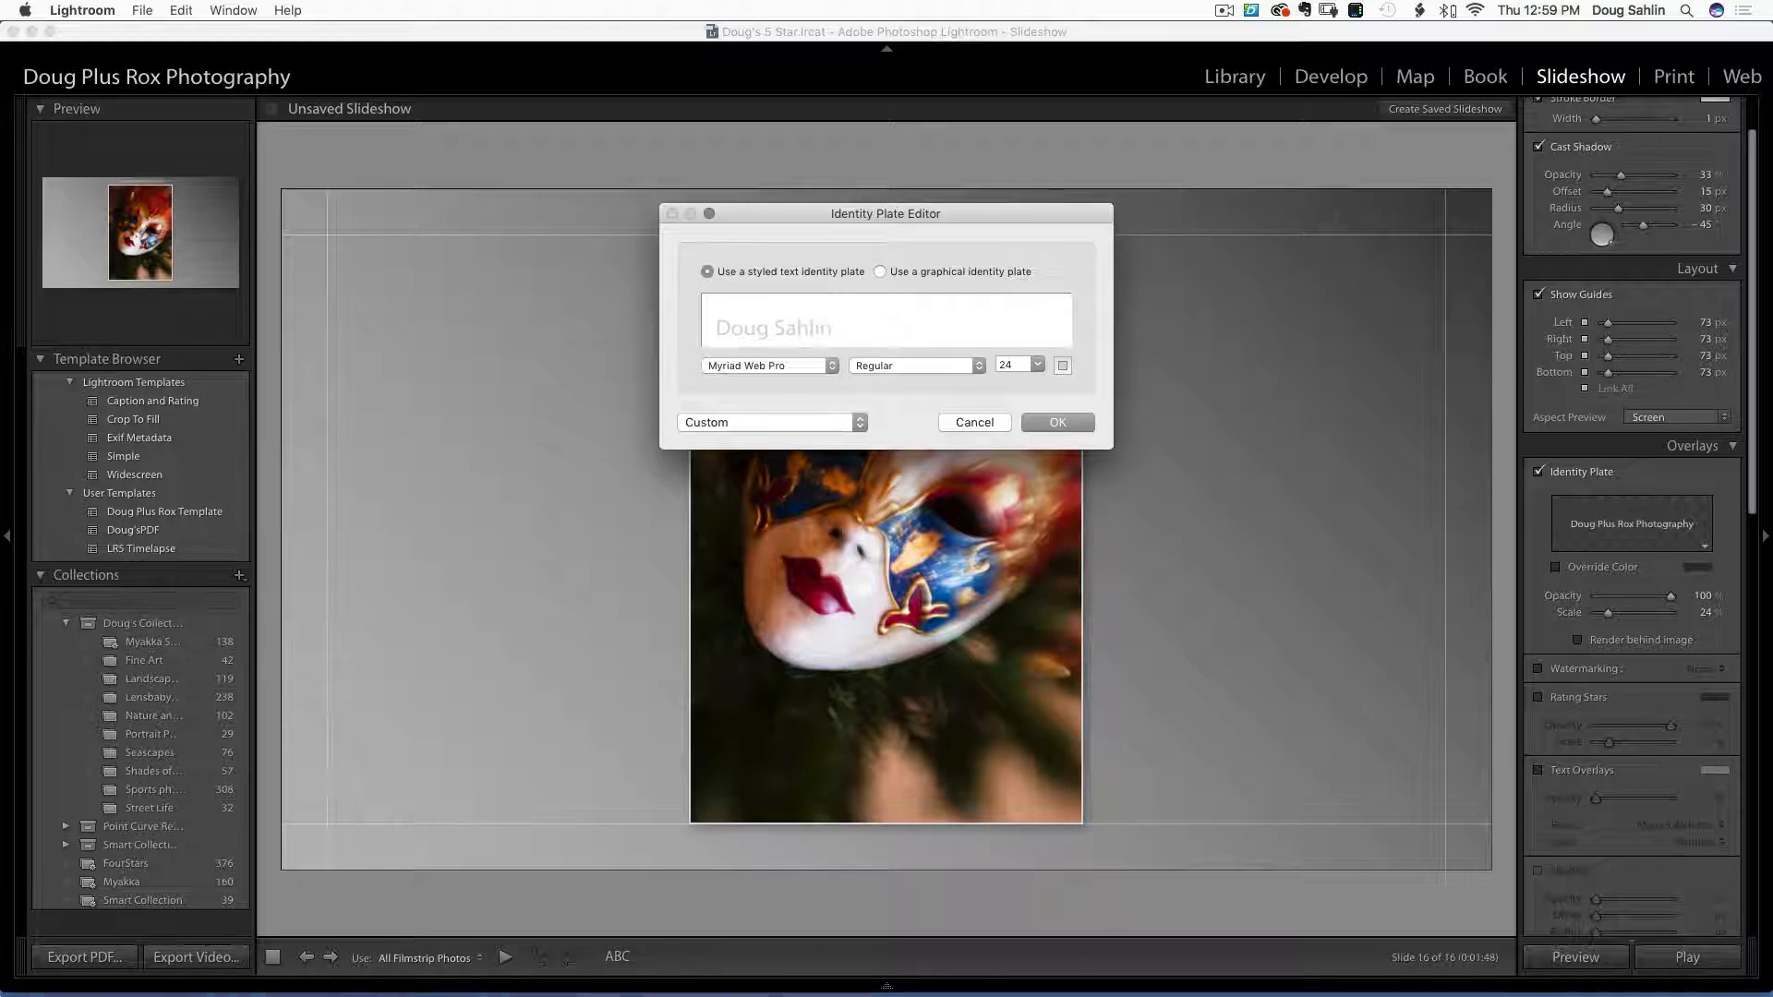
pyautogui.press('Return')
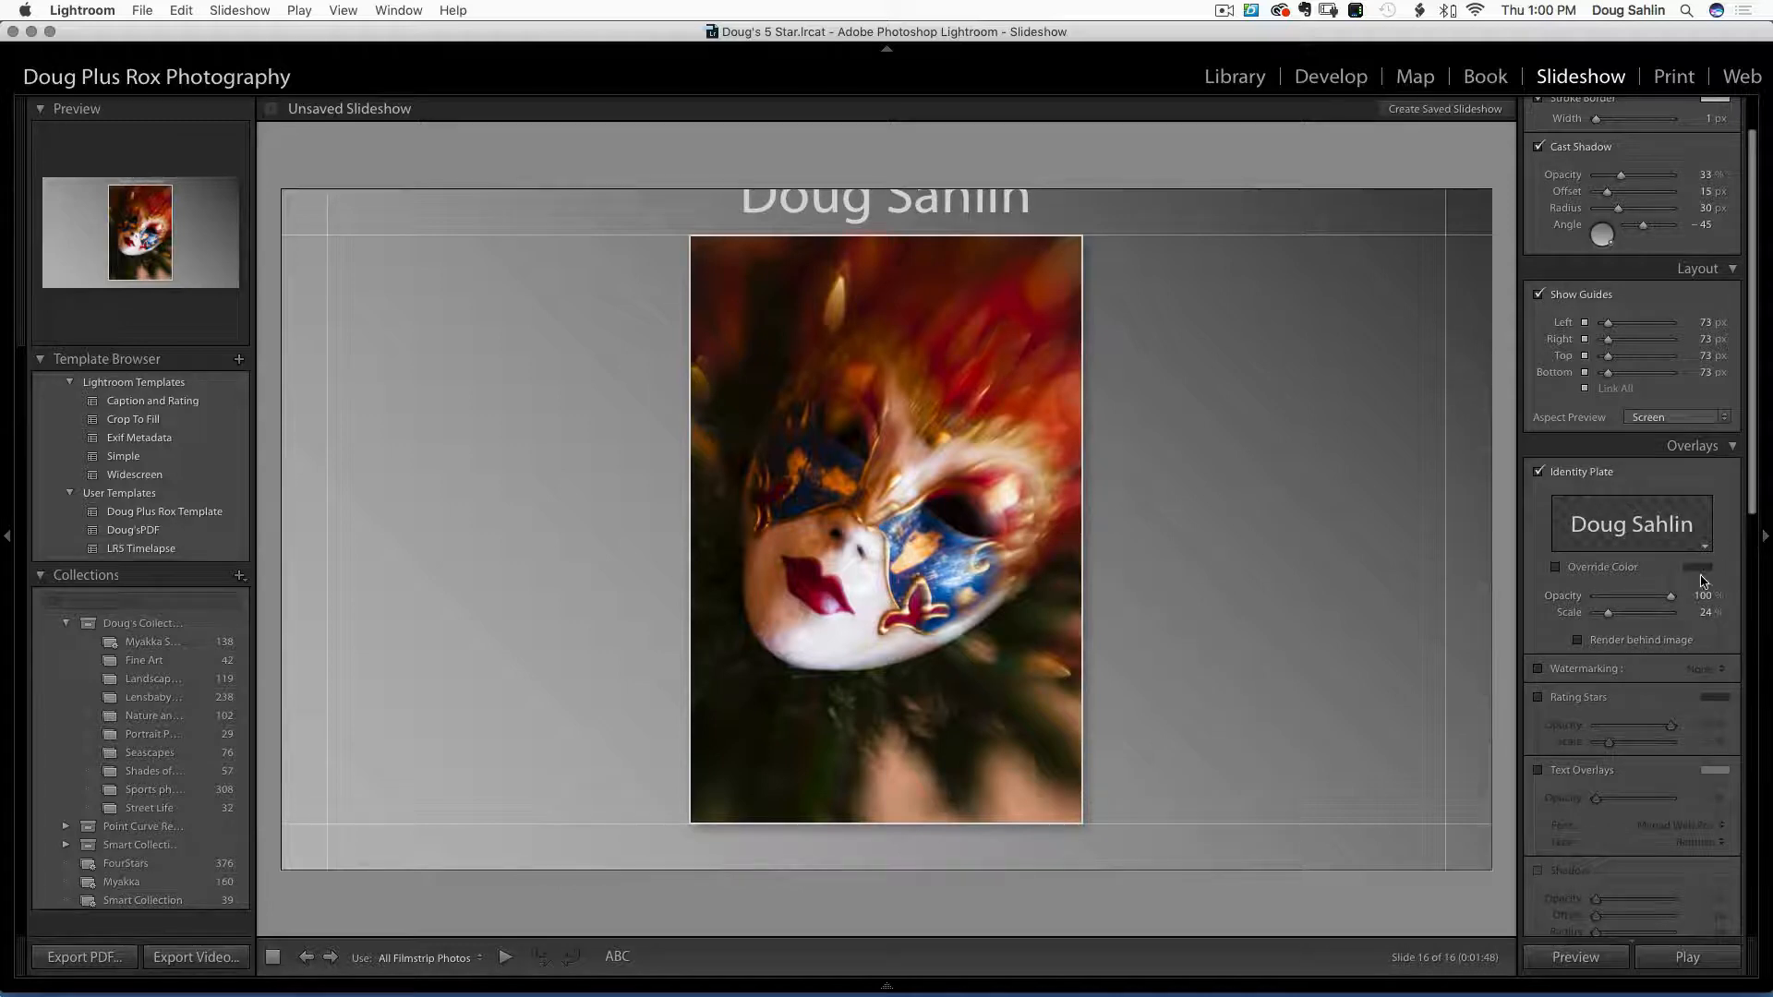
pyautogui.moveTo(1607, 613); pyautogui.dragTo(1602, 614)
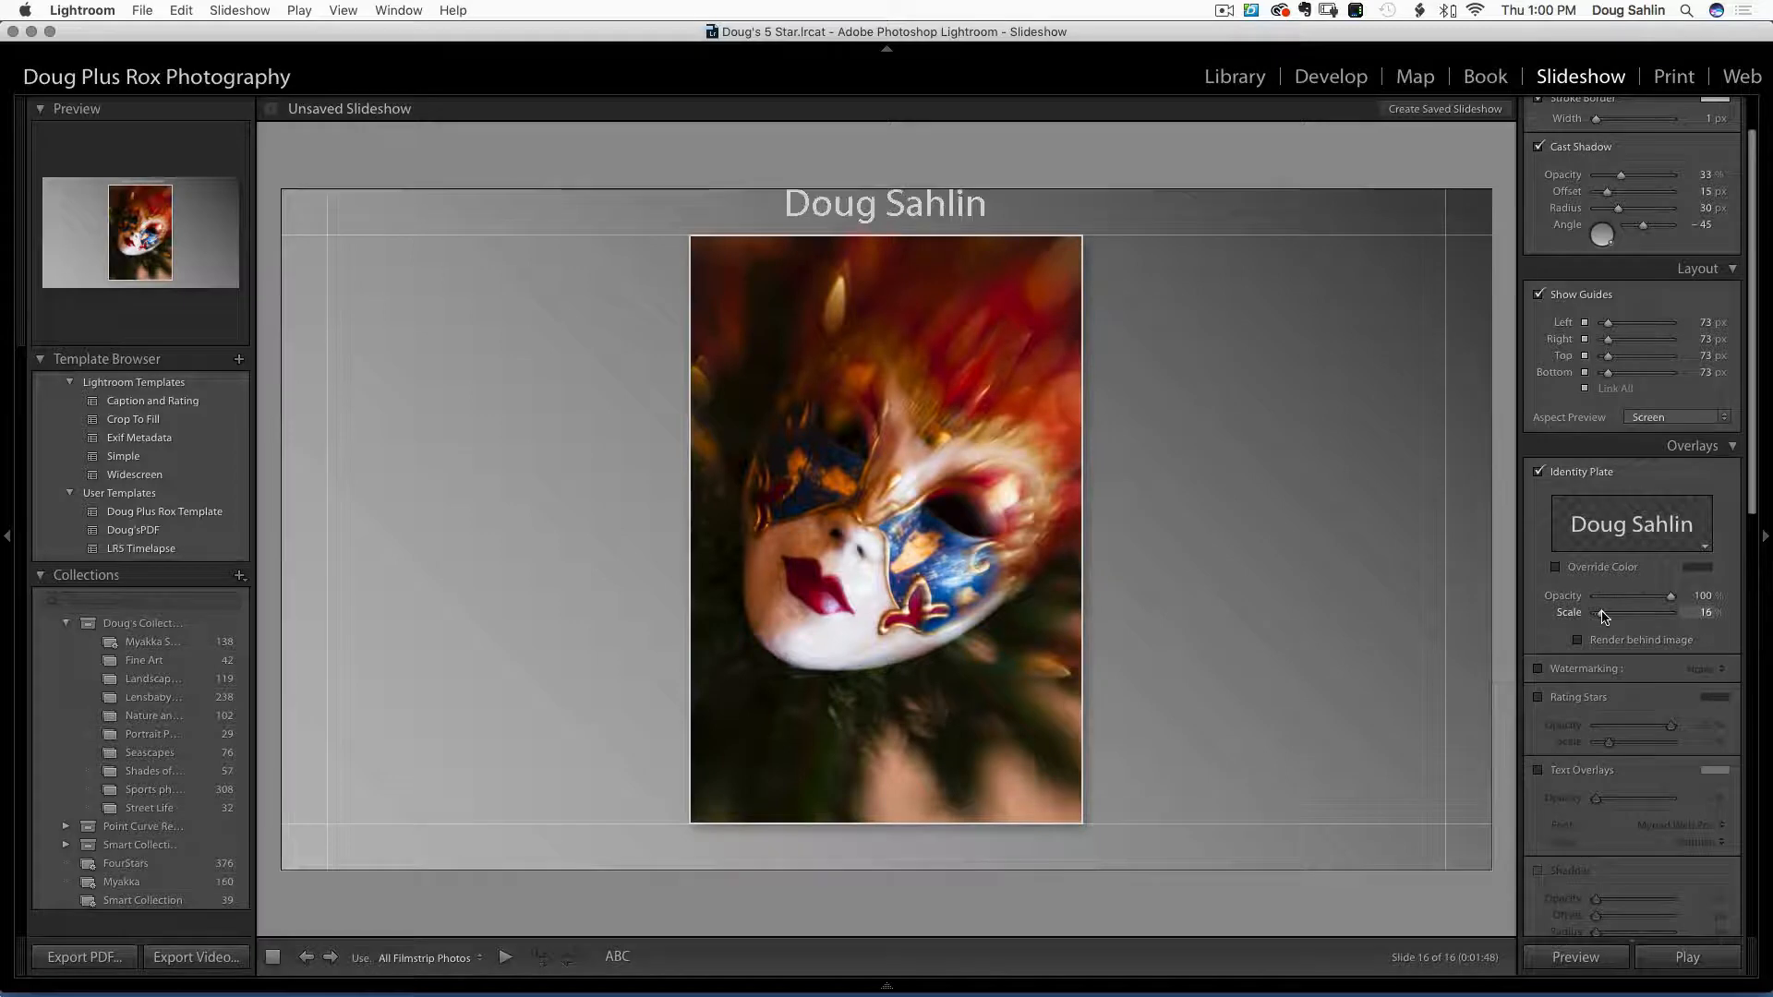
pyautogui.click(877, 218)
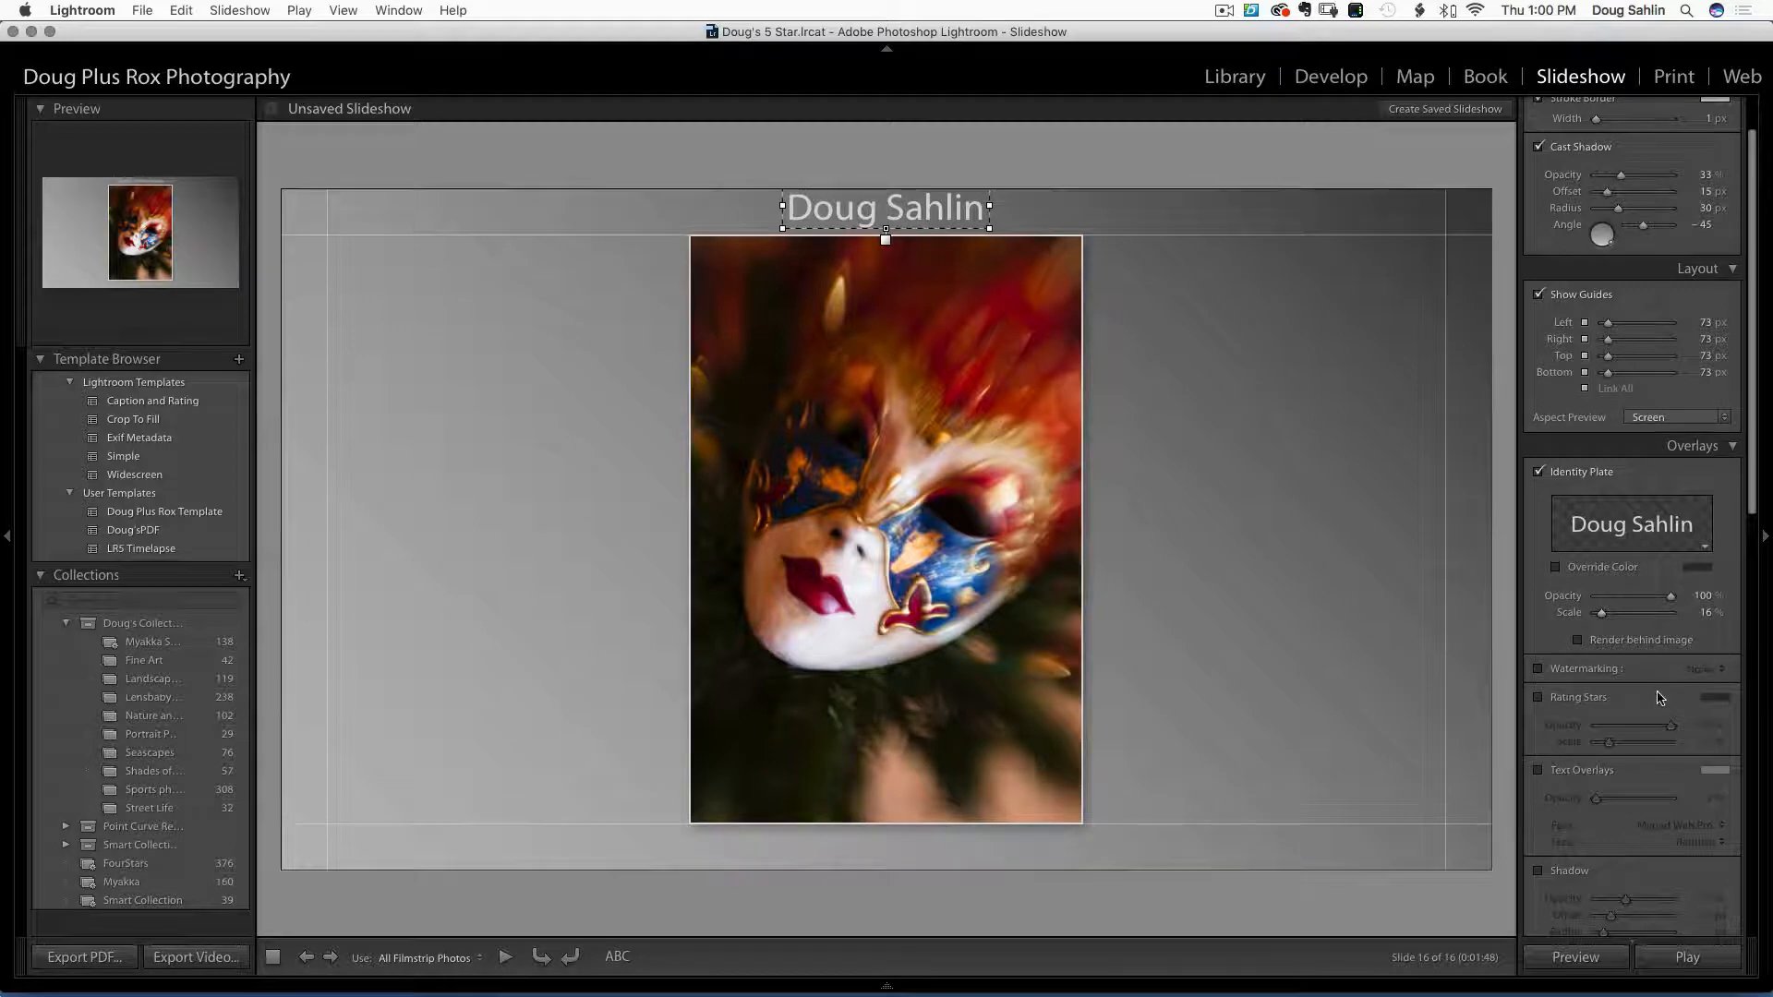
pyautogui.scroll(-3, 1659, 697)
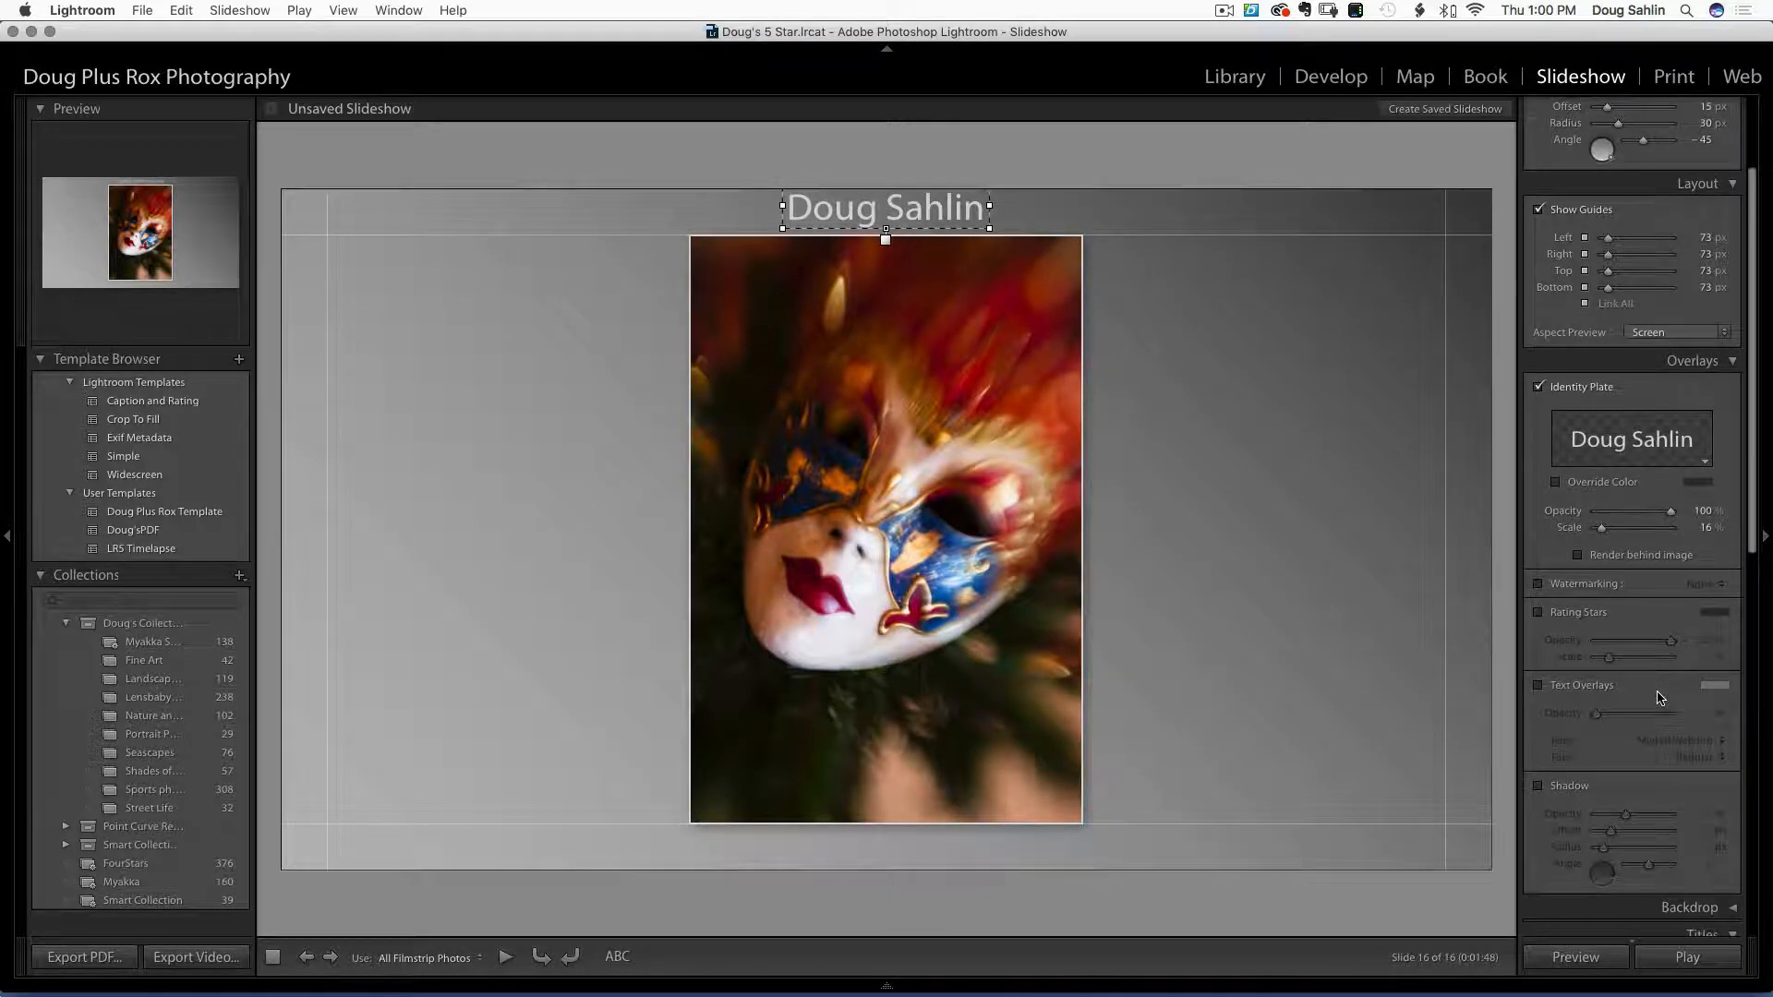
pyautogui.click(1539, 616)
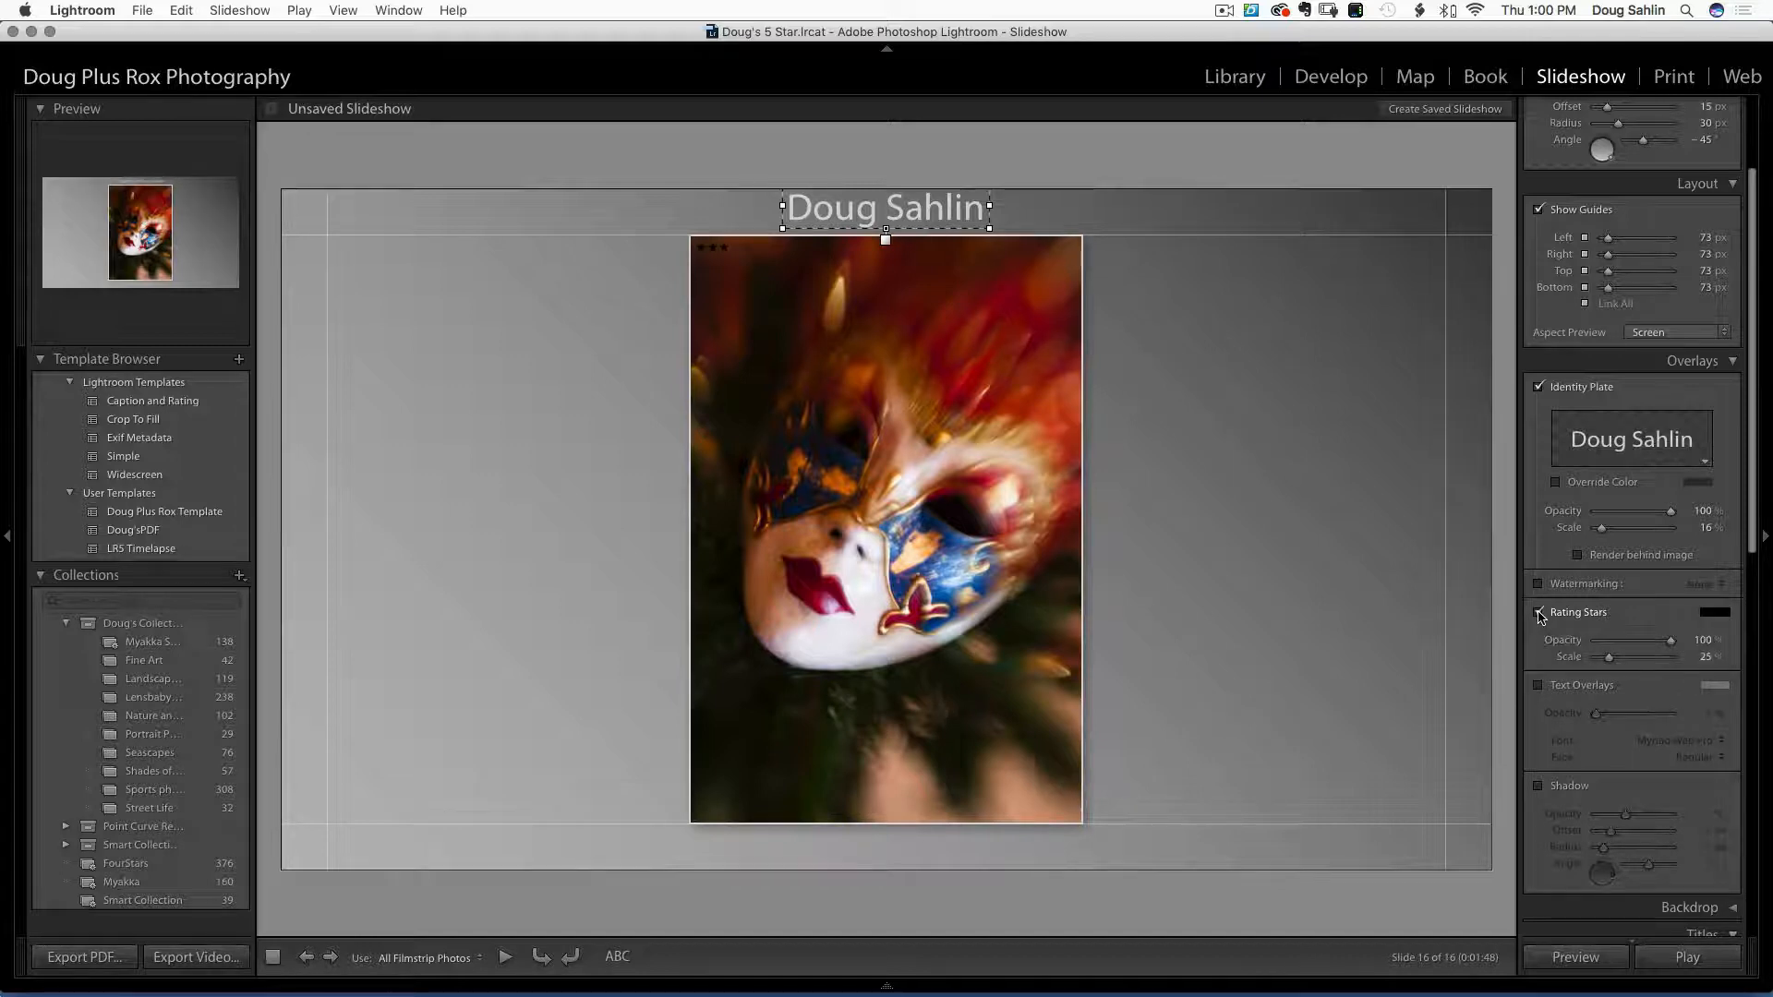
pyautogui.click(1539, 615)
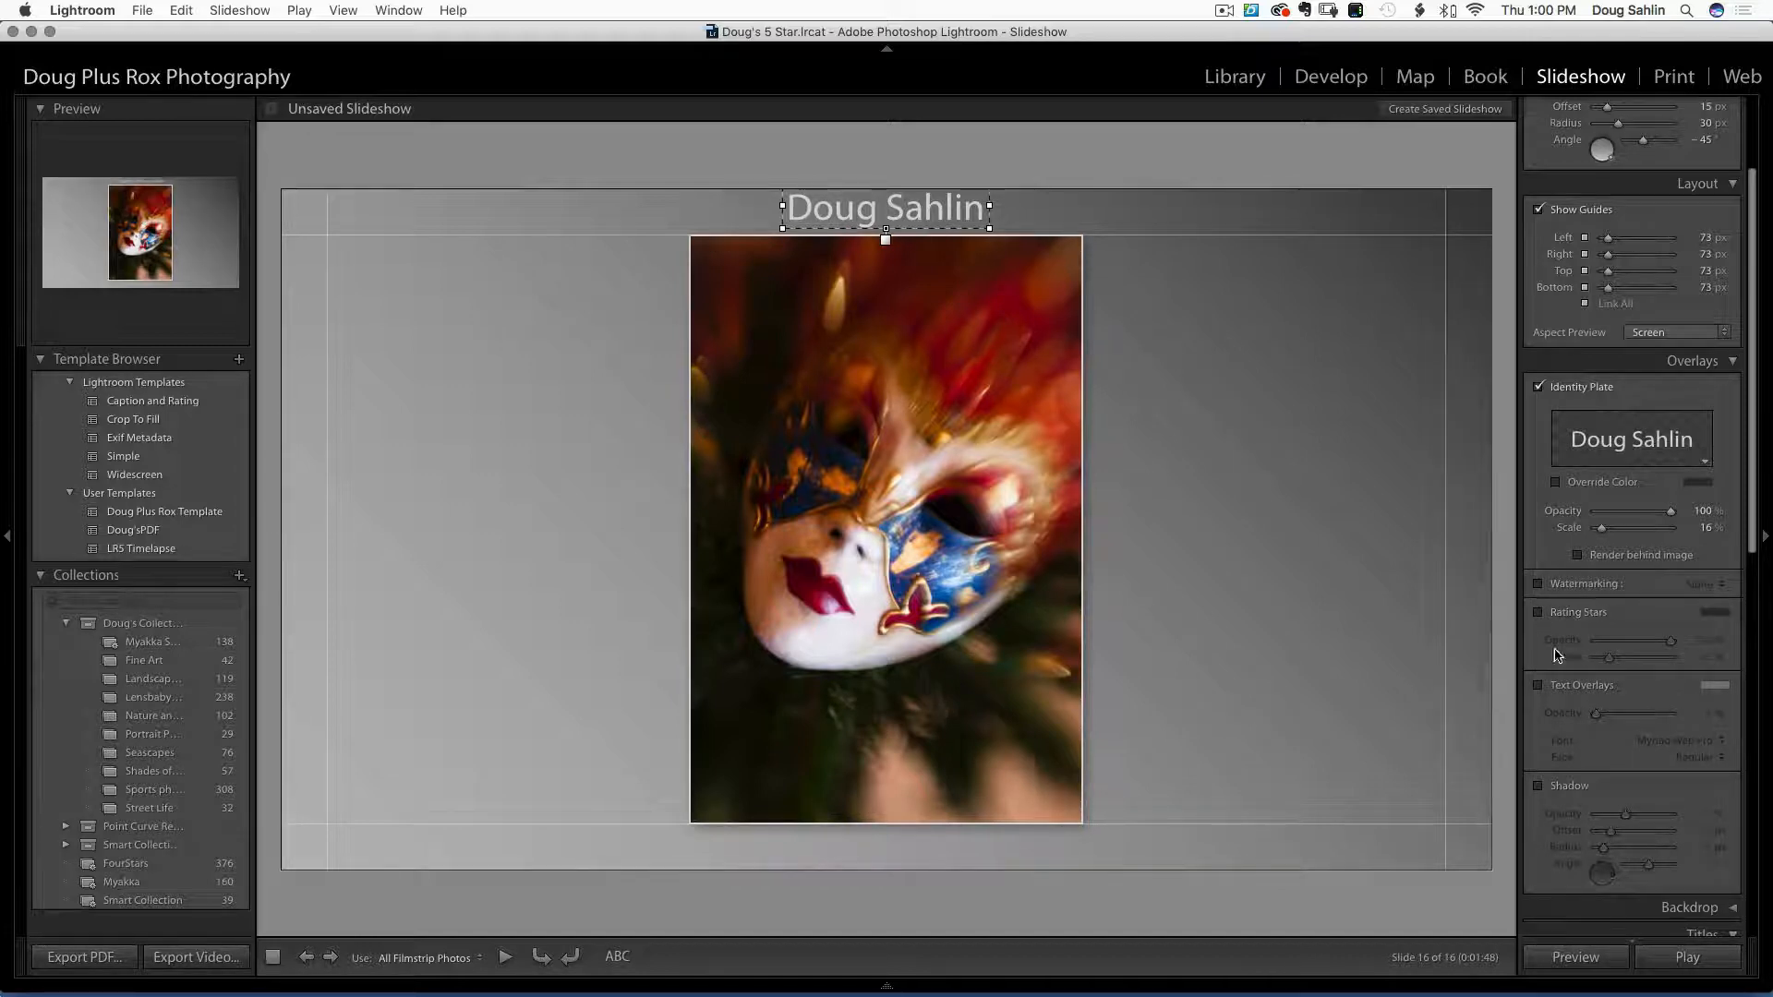
pyautogui.scroll(-3, 1578, 674)
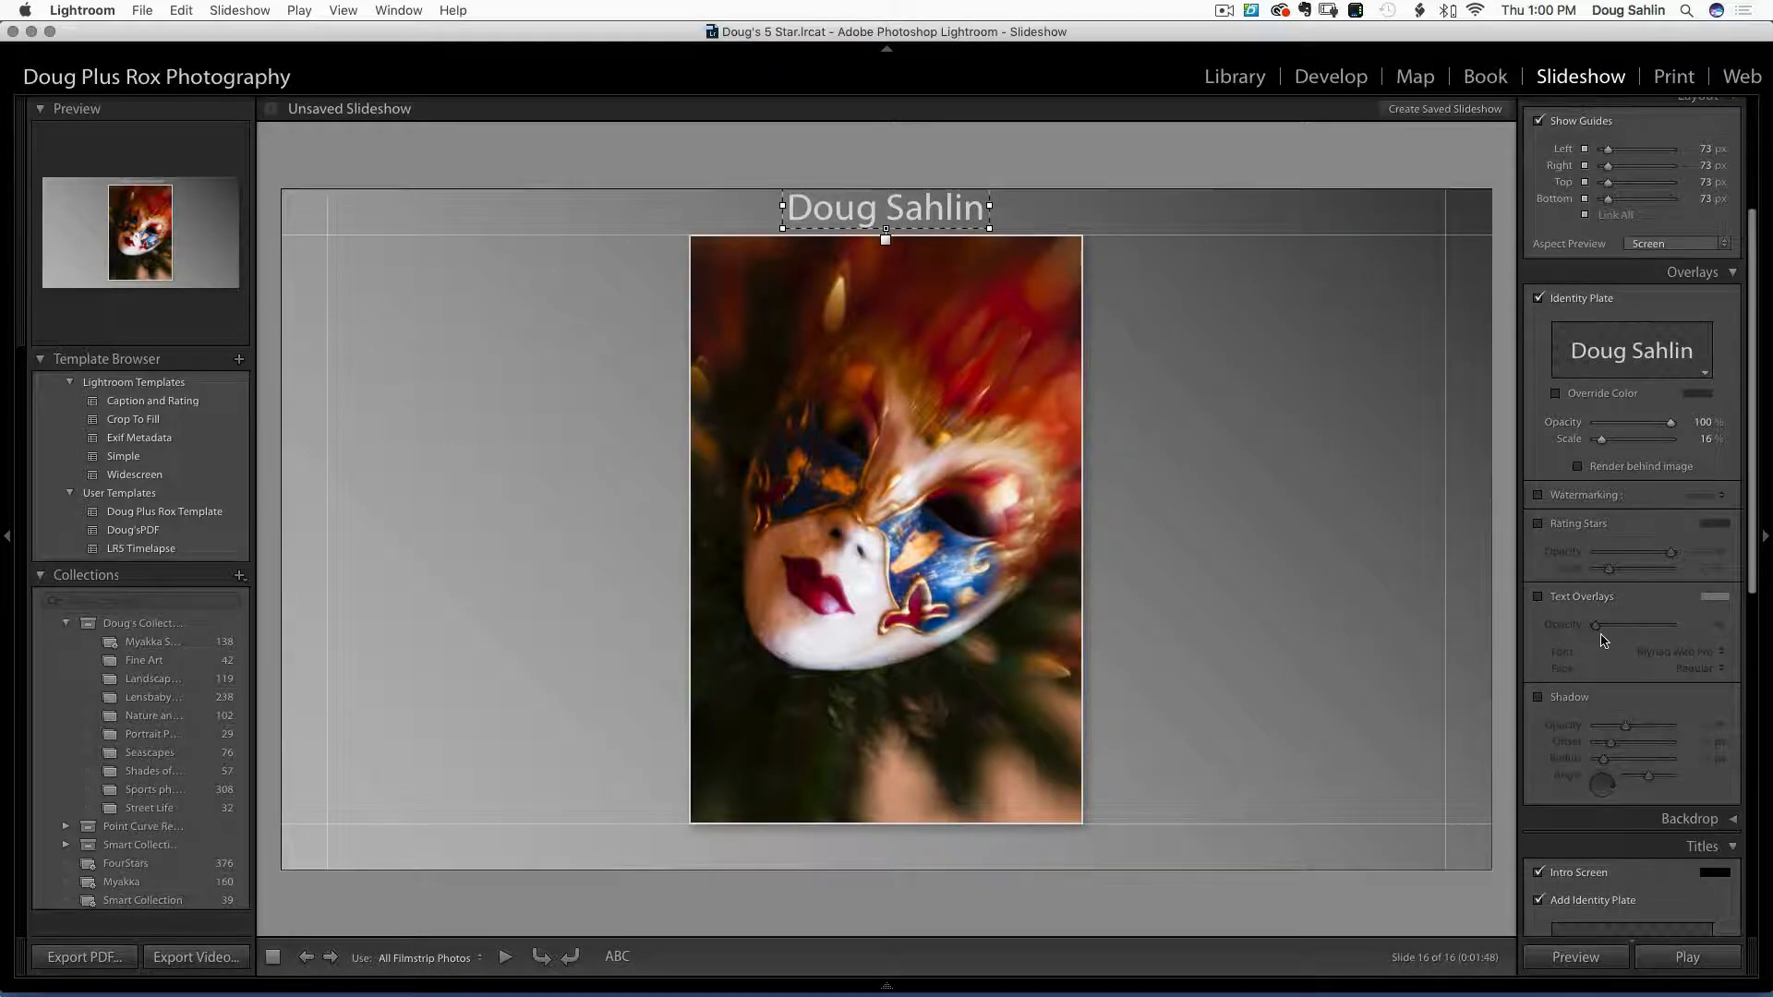
pyautogui.scroll(-3, 1538, 605)
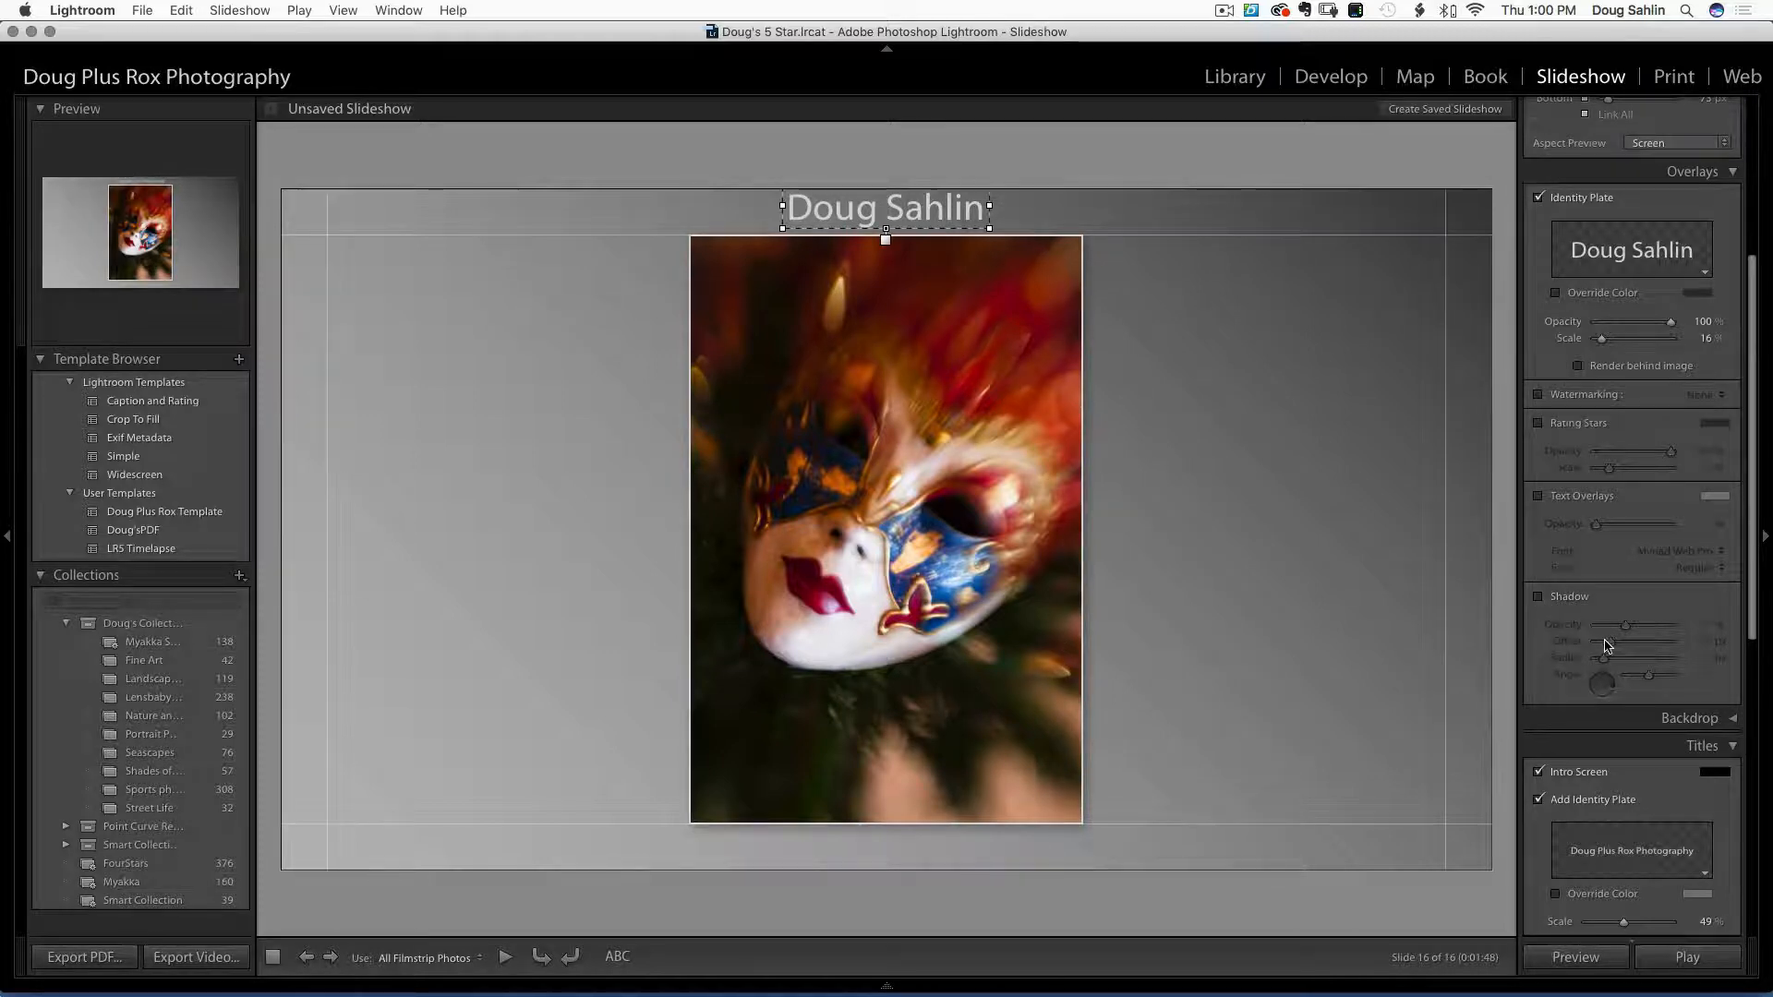
pyautogui.scroll(-4, 1604, 646)
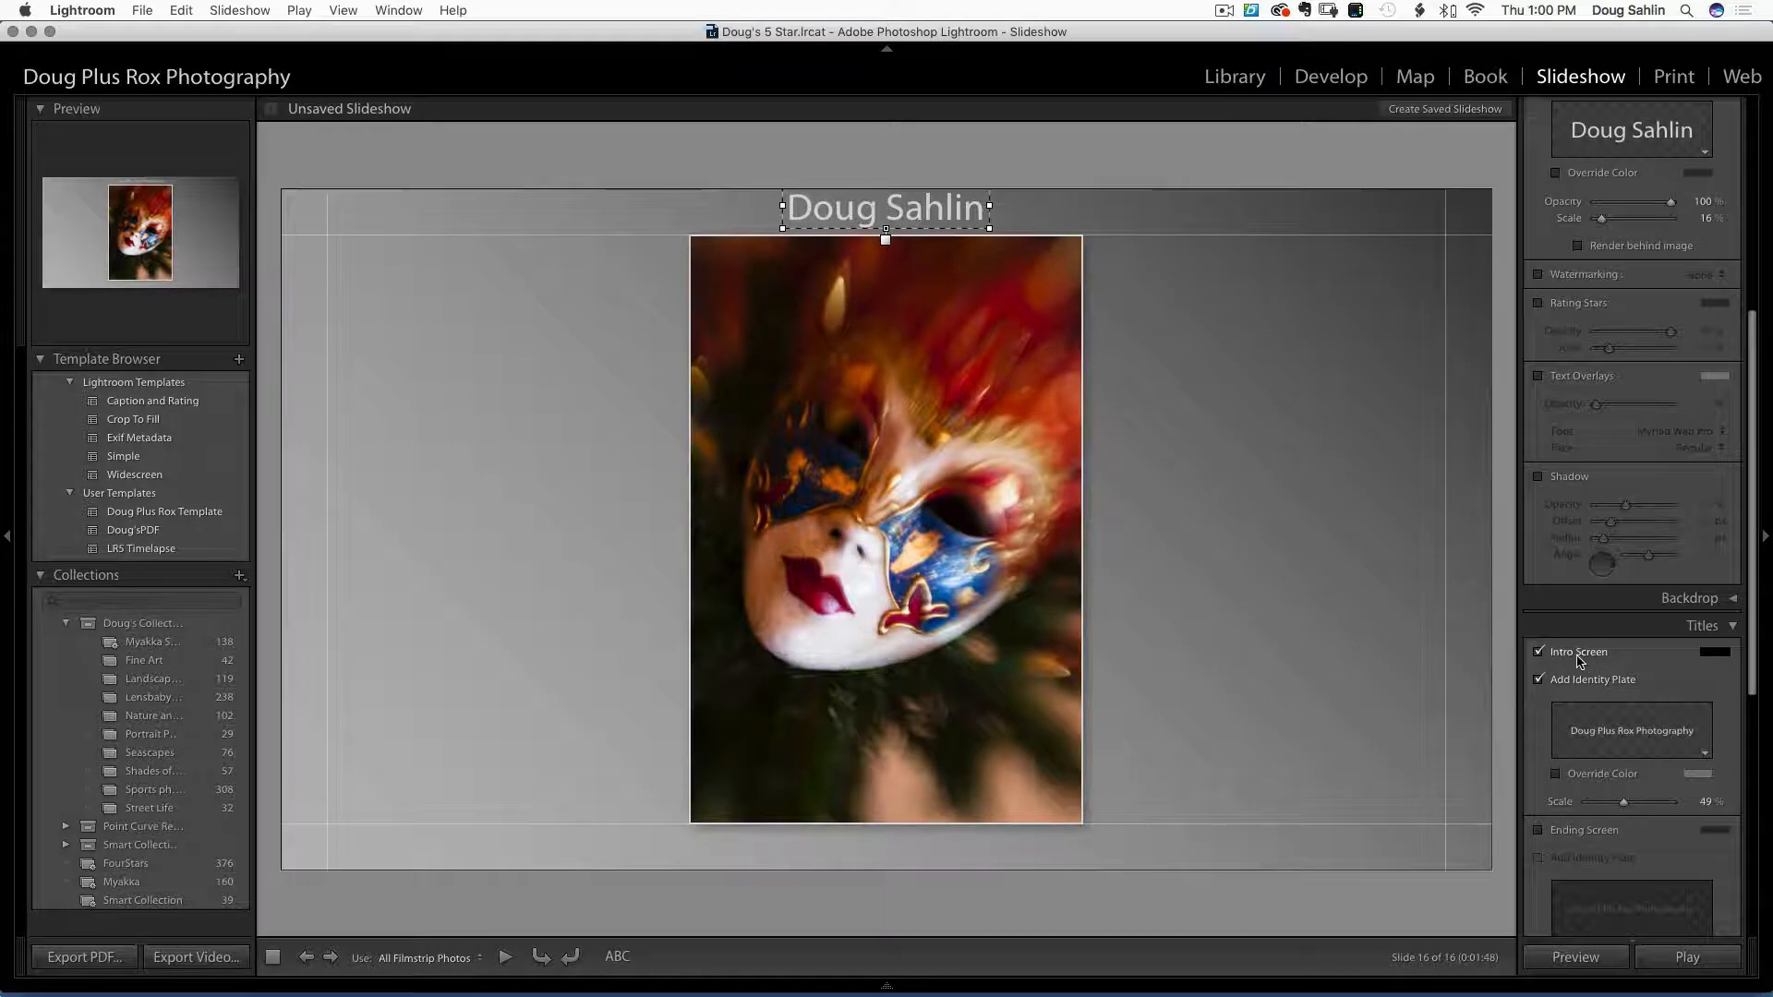
pyautogui.click(1538, 651)
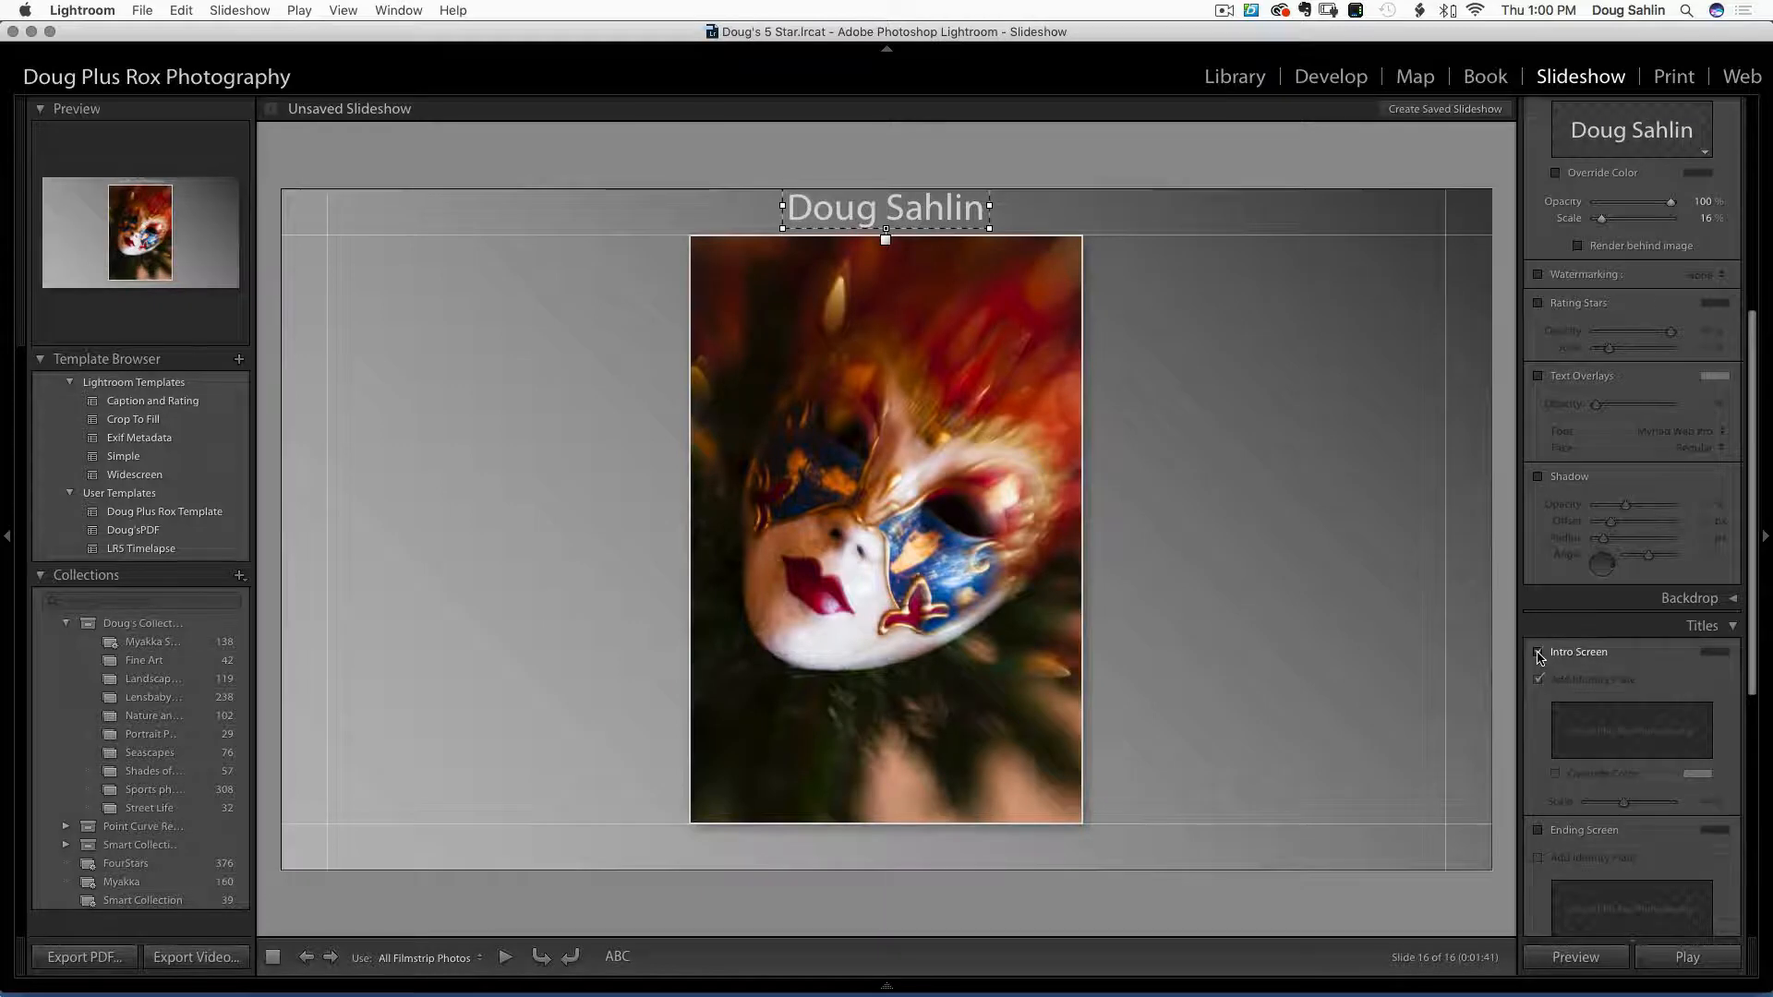
pyautogui.click(1538, 651)
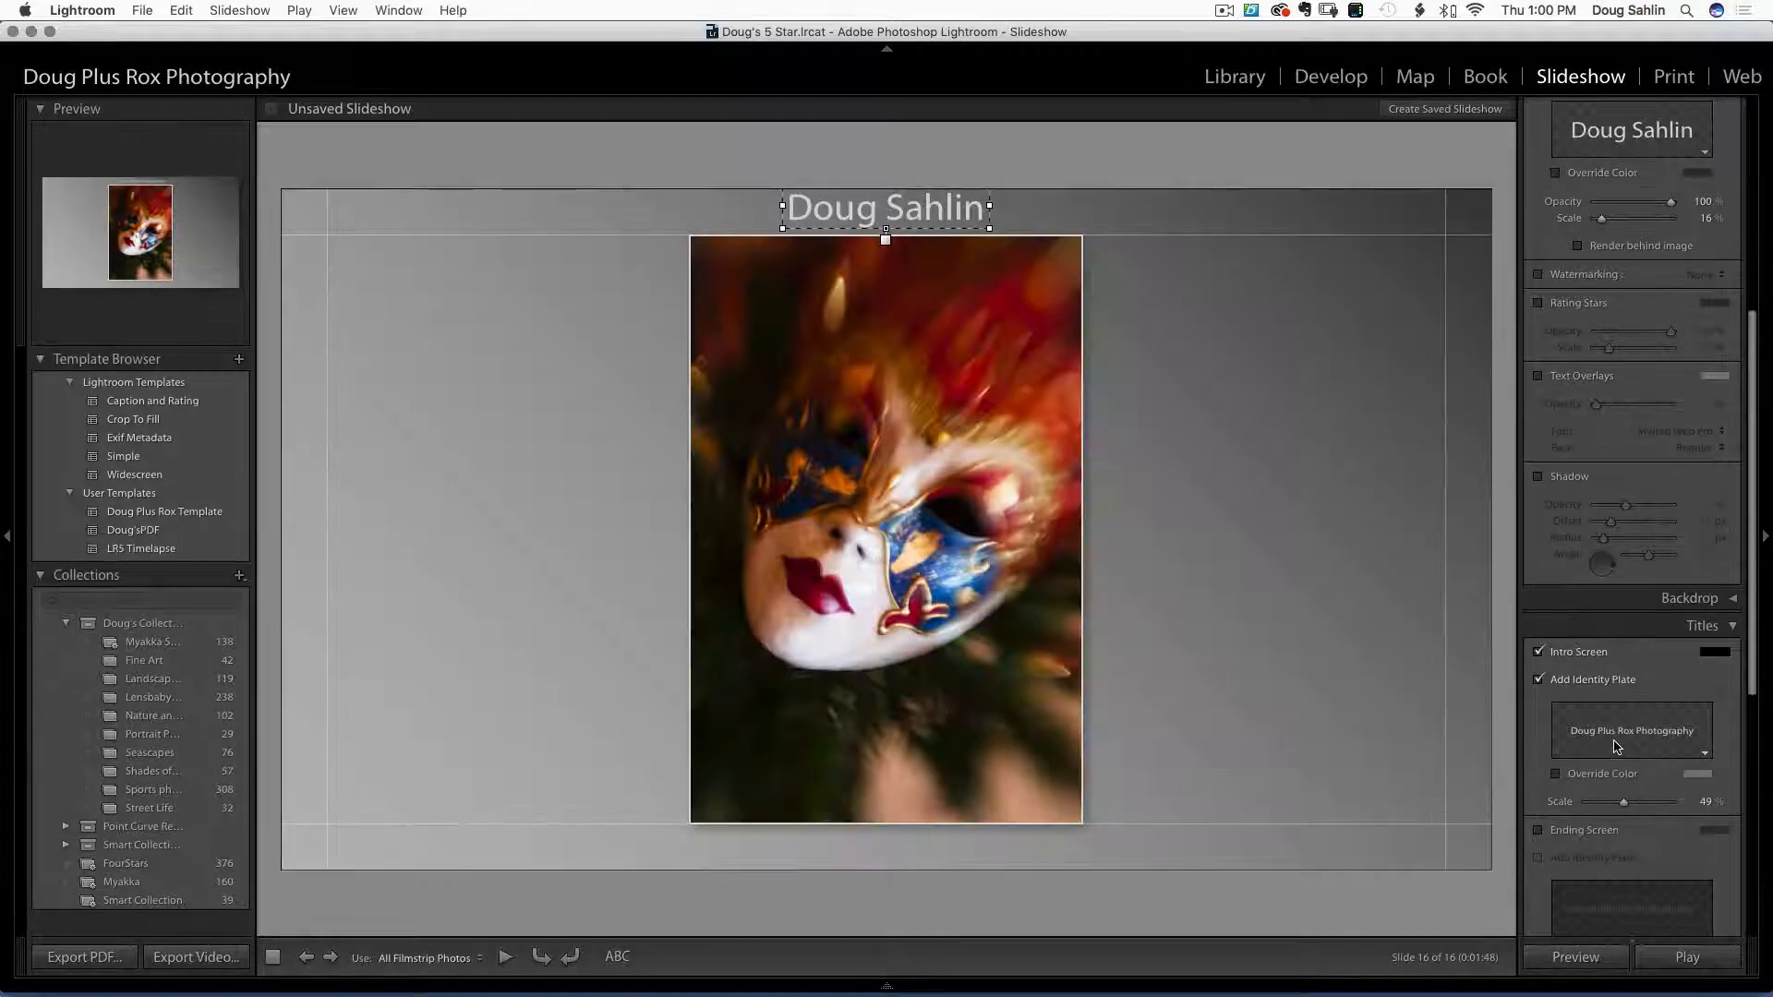
# Replace the intro screen title with 'A Day at Ringling' and enlarge it to scale 80
pyautogui.click(1618, 736)
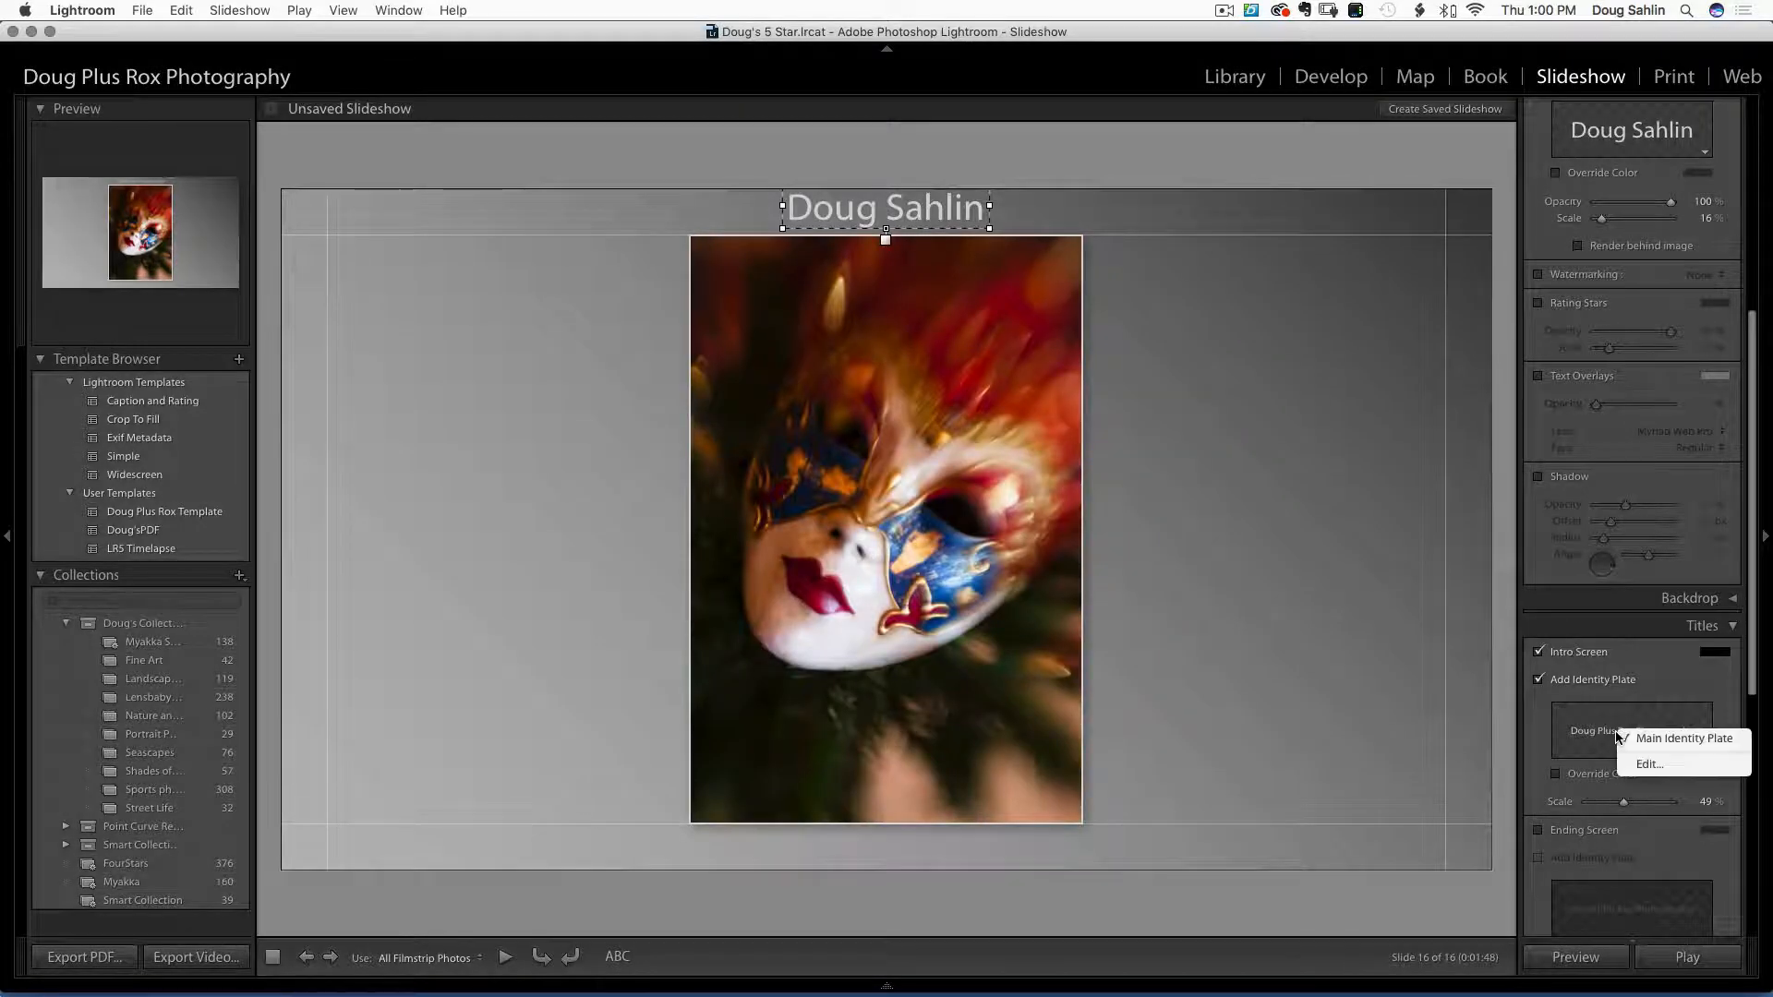
pyautogui.click(1650, 765)
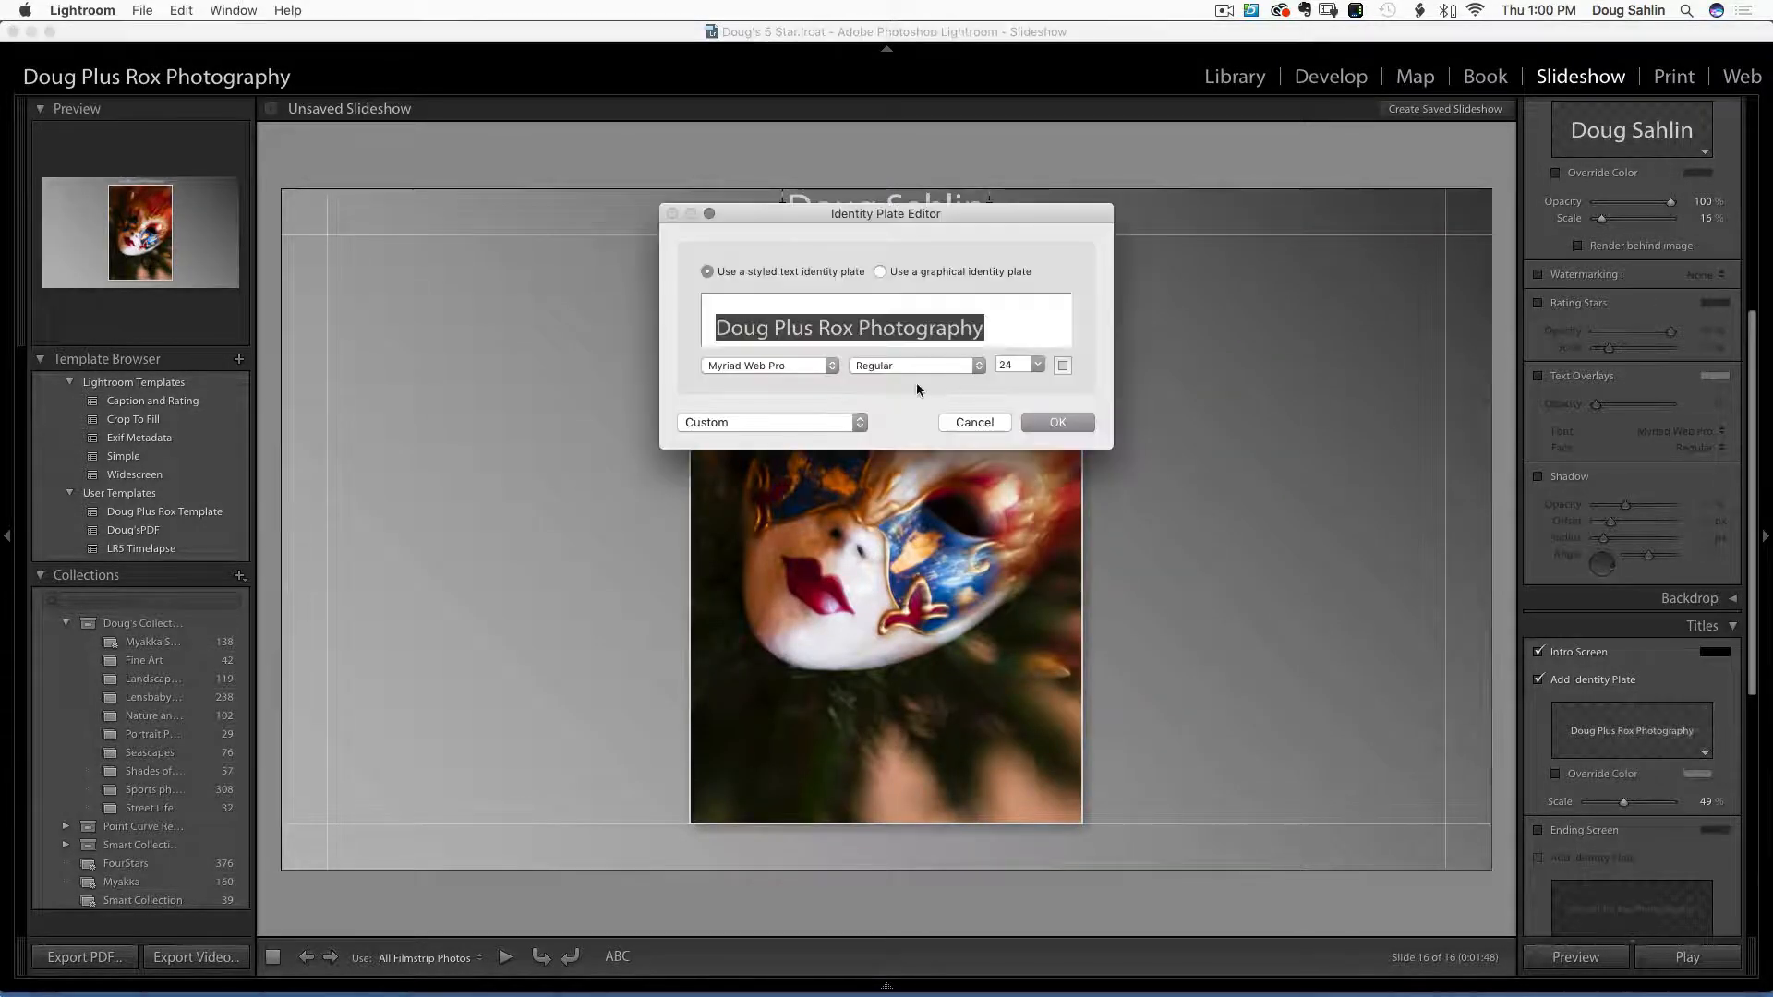
pyautogui.click(988, 329)
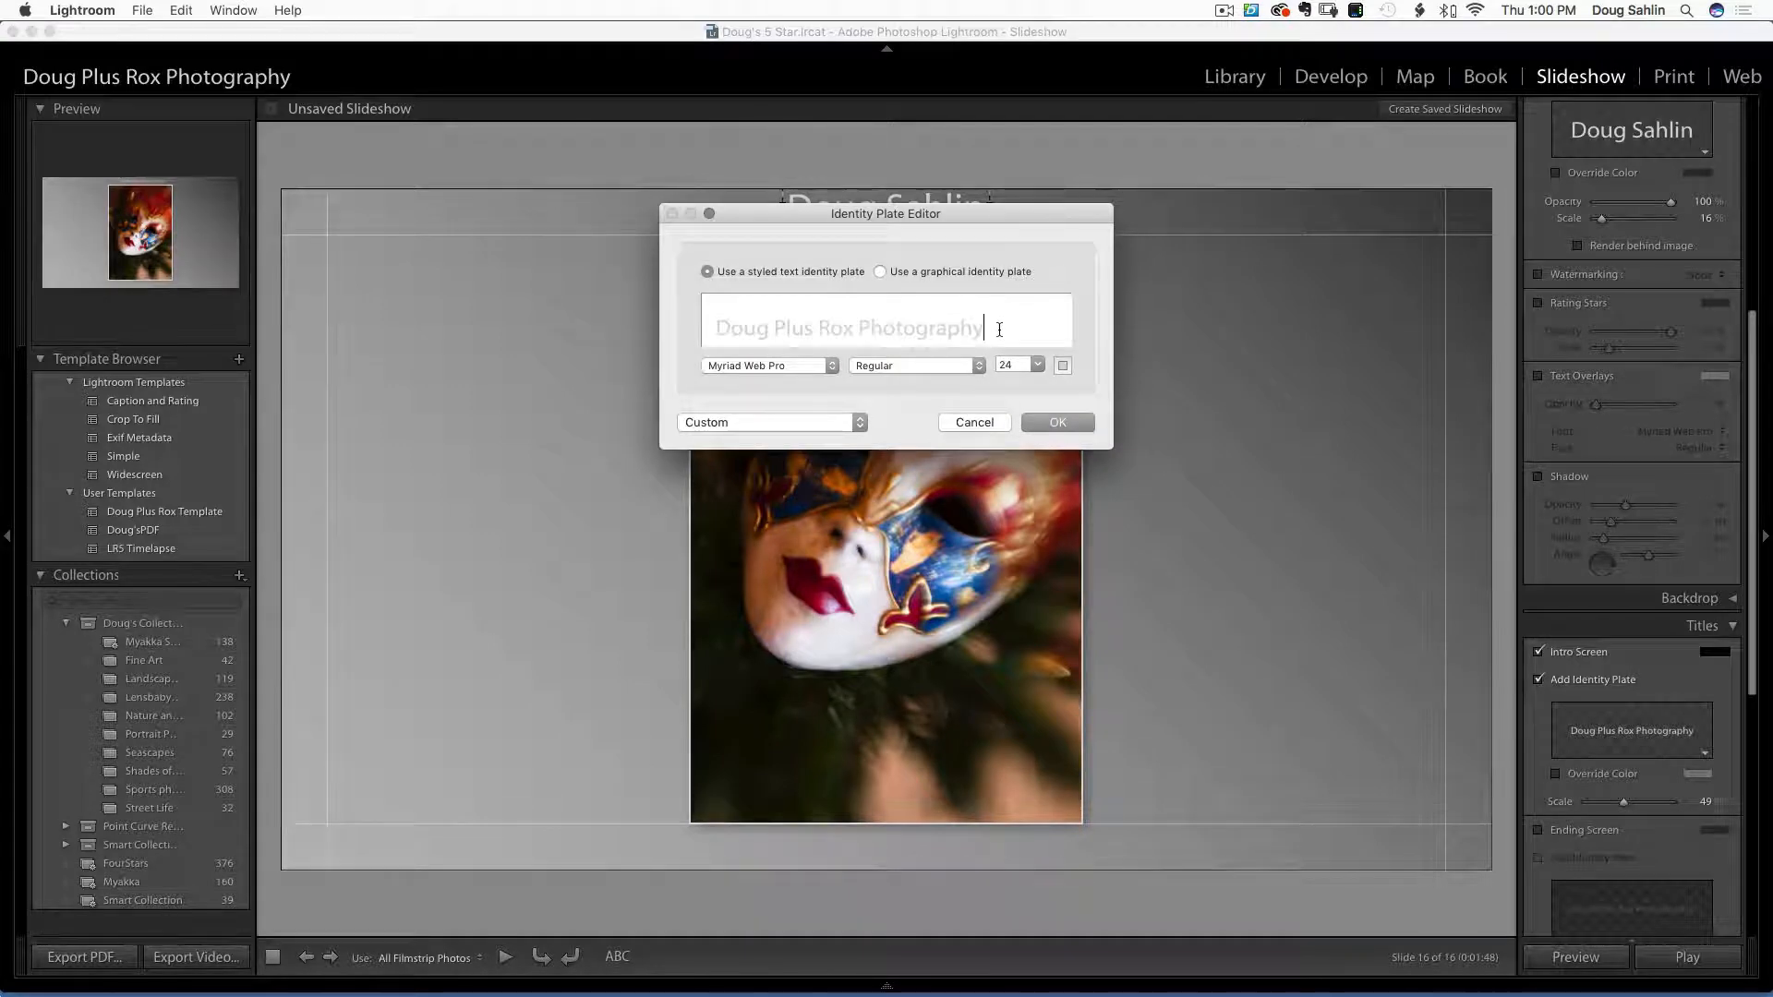
pyautogui.moveTo(989, 329); pyautogui.dragTo(709, 323)
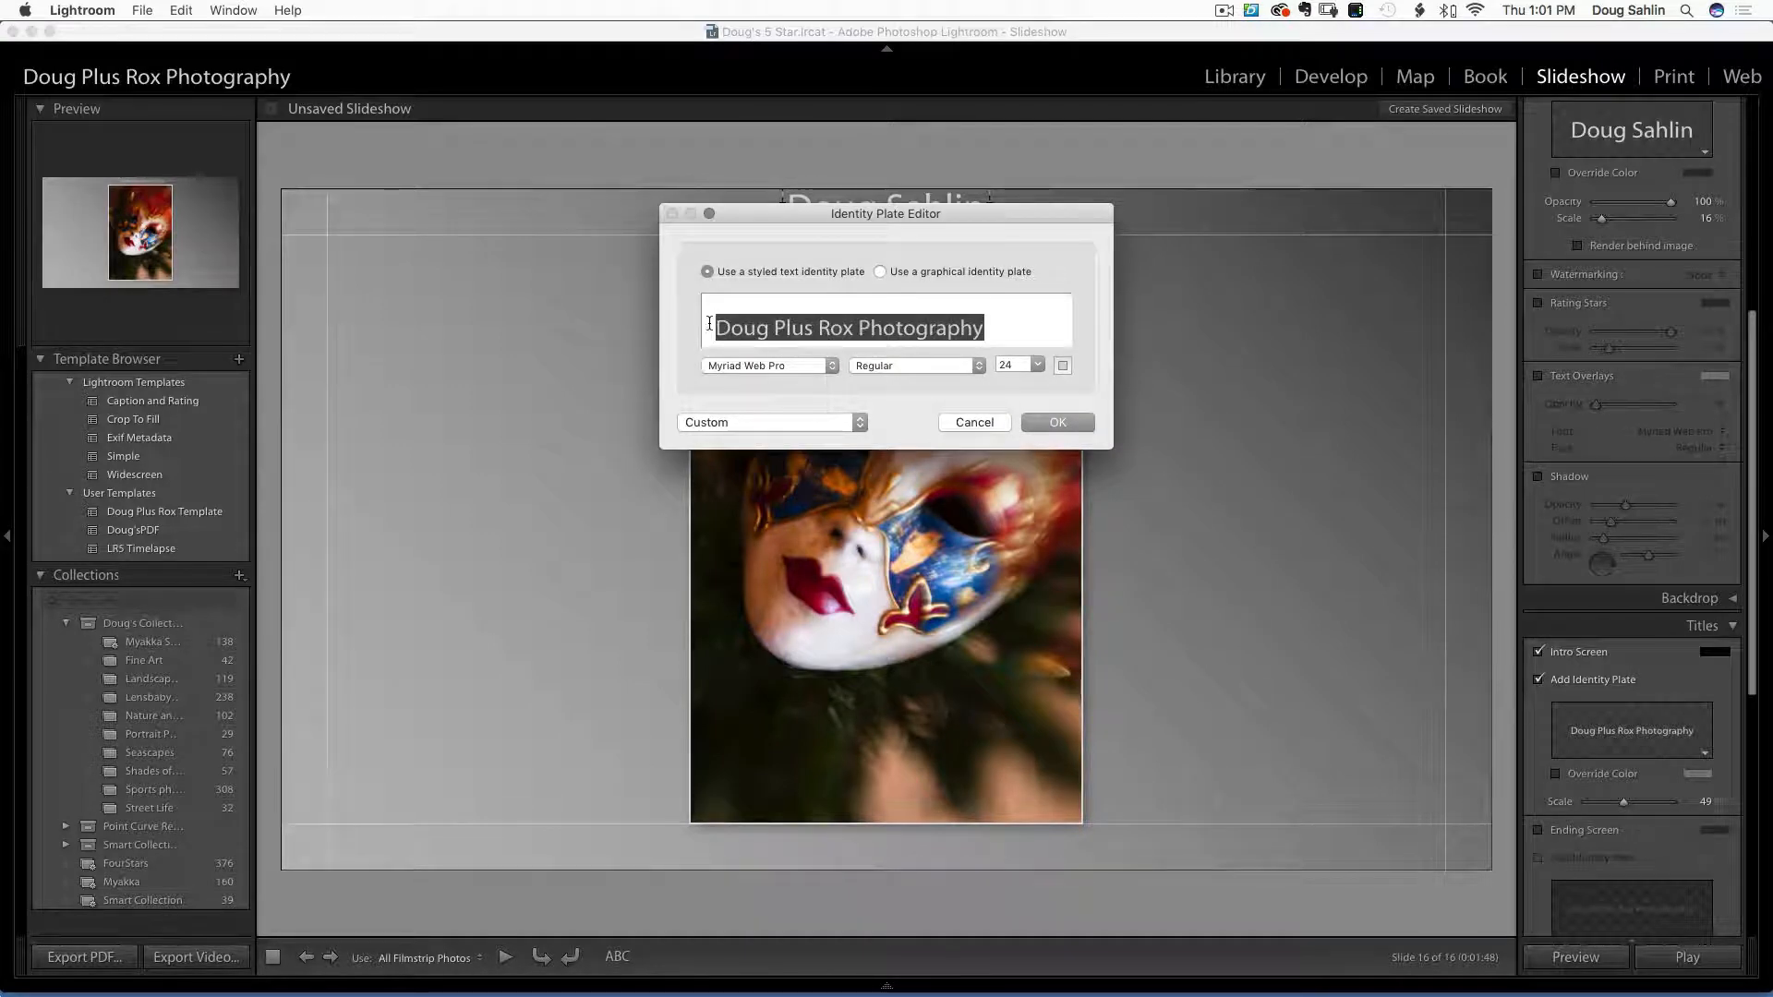
pyautogui.press('BackSpace')
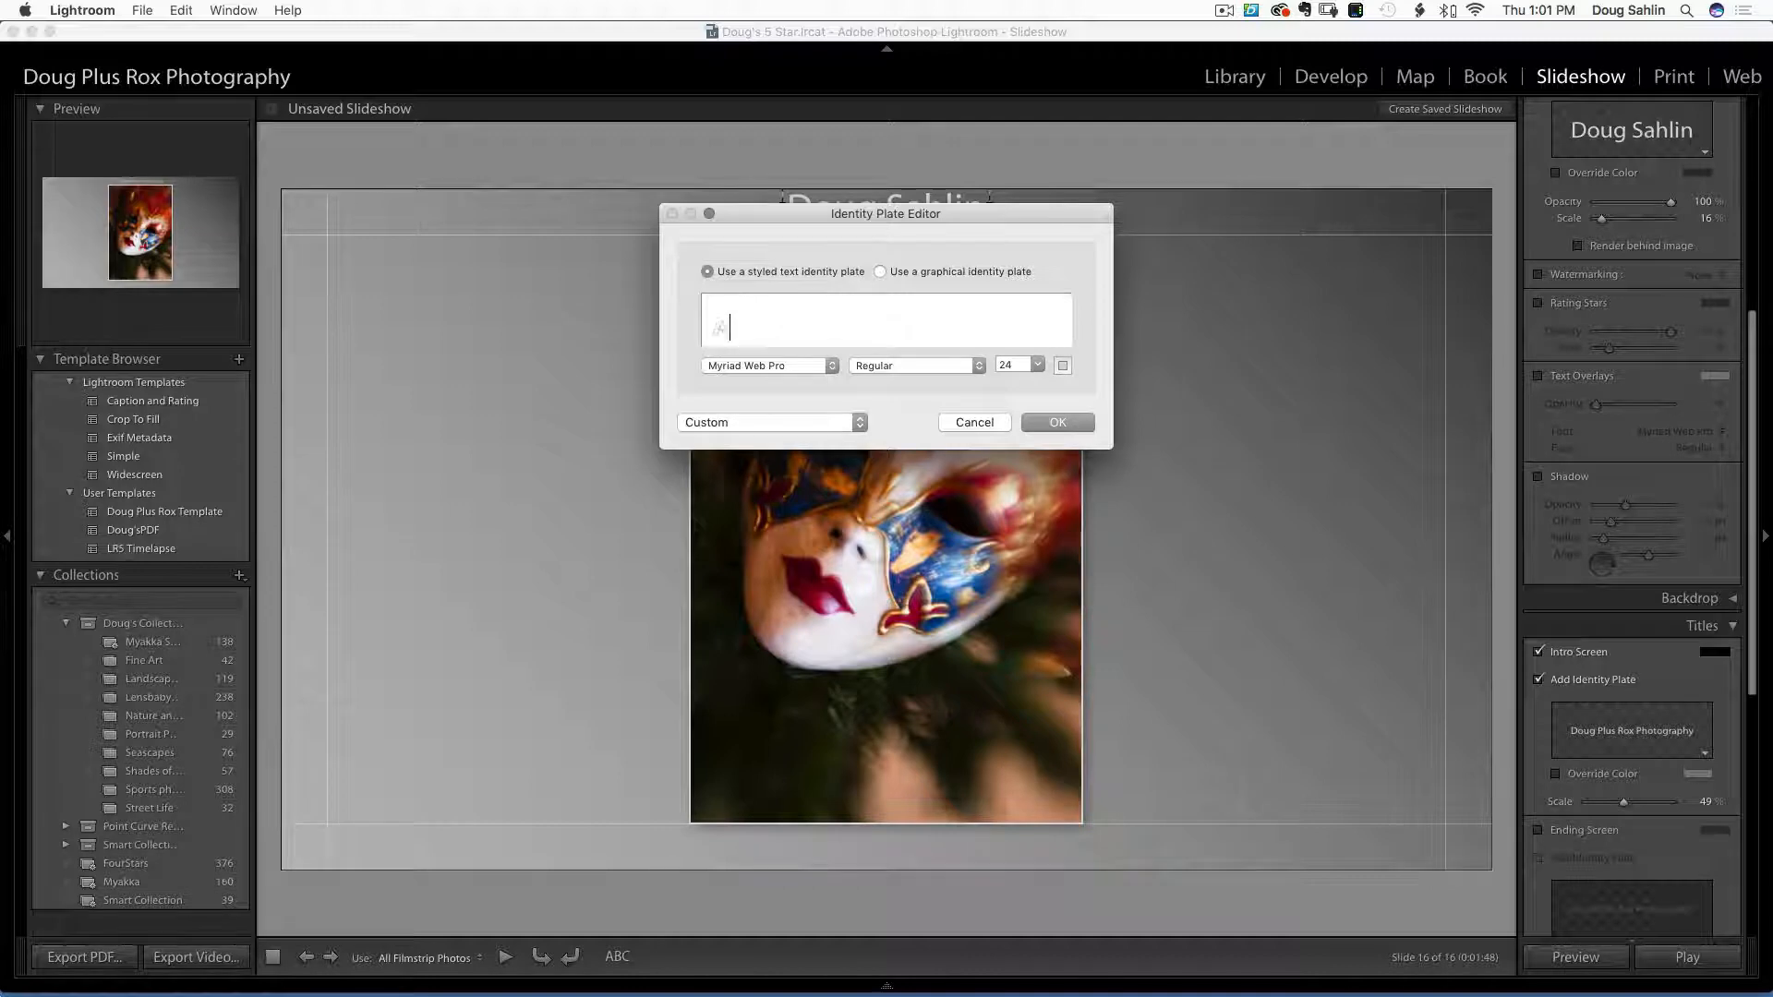
pyautogui.write('A Day i')
pyautogui.write('t Ringling')
pyautogui.click(1049, 423)
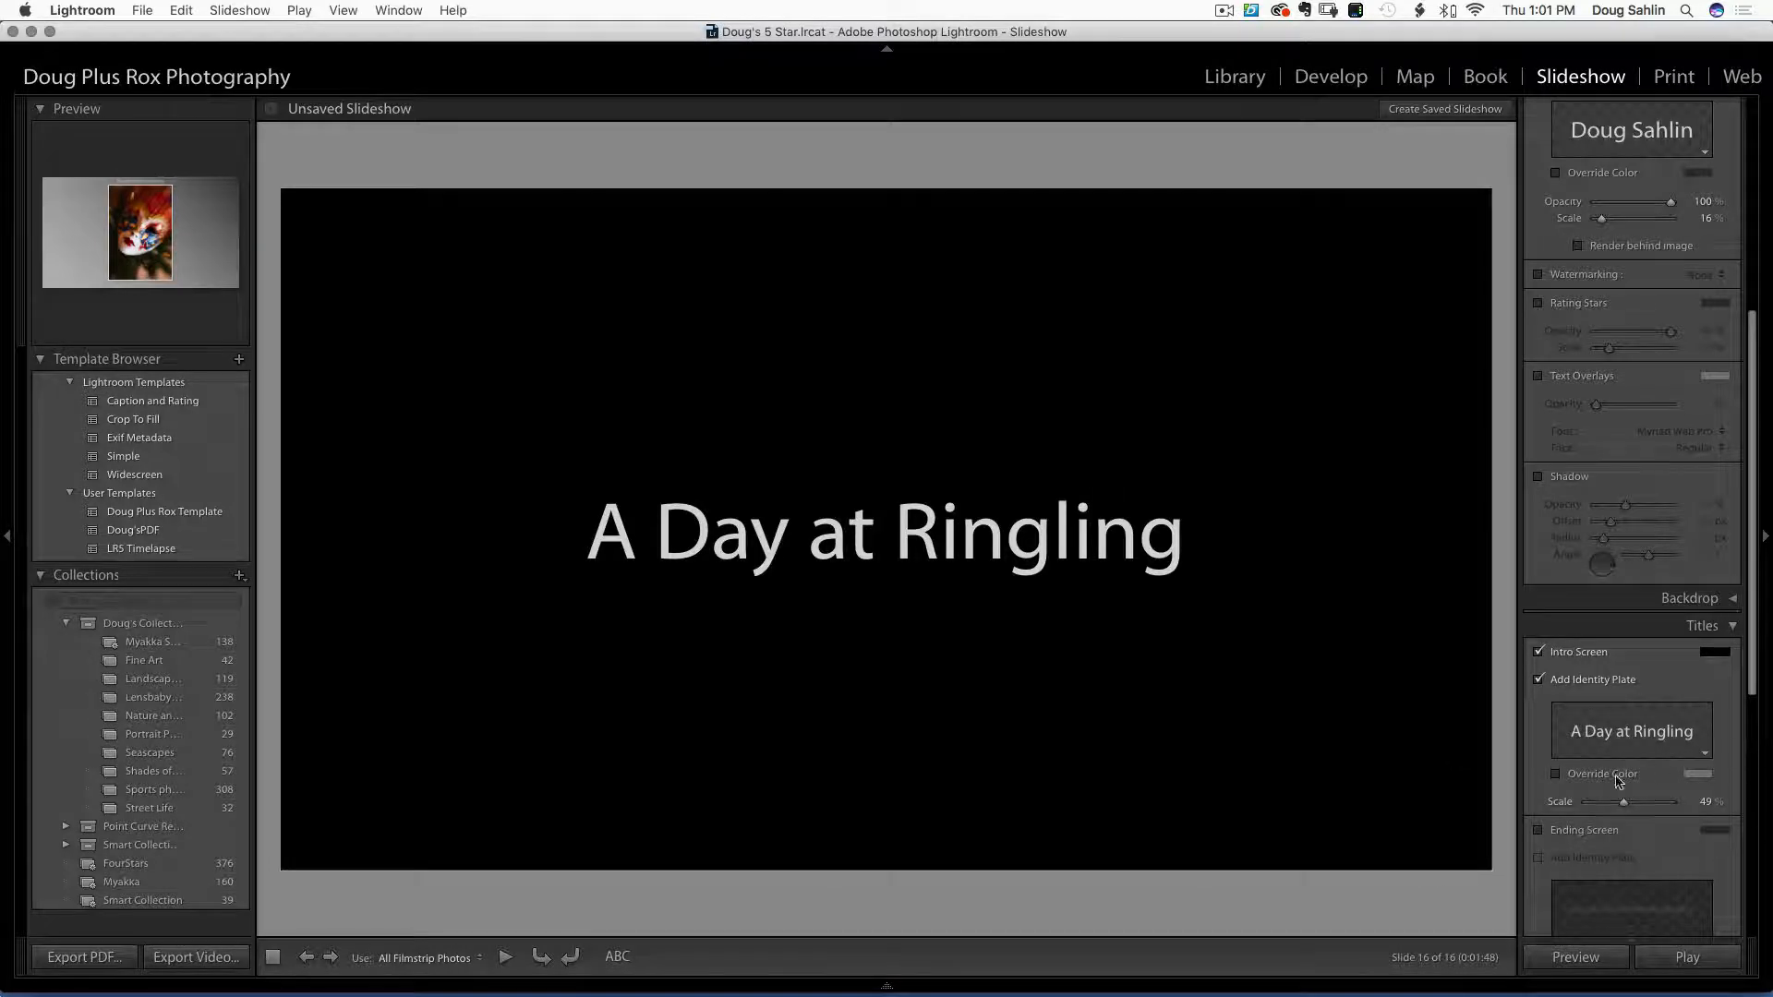
pyautogui.moveTo(1623, 802); pyautogui.dragTo(1653, 809)
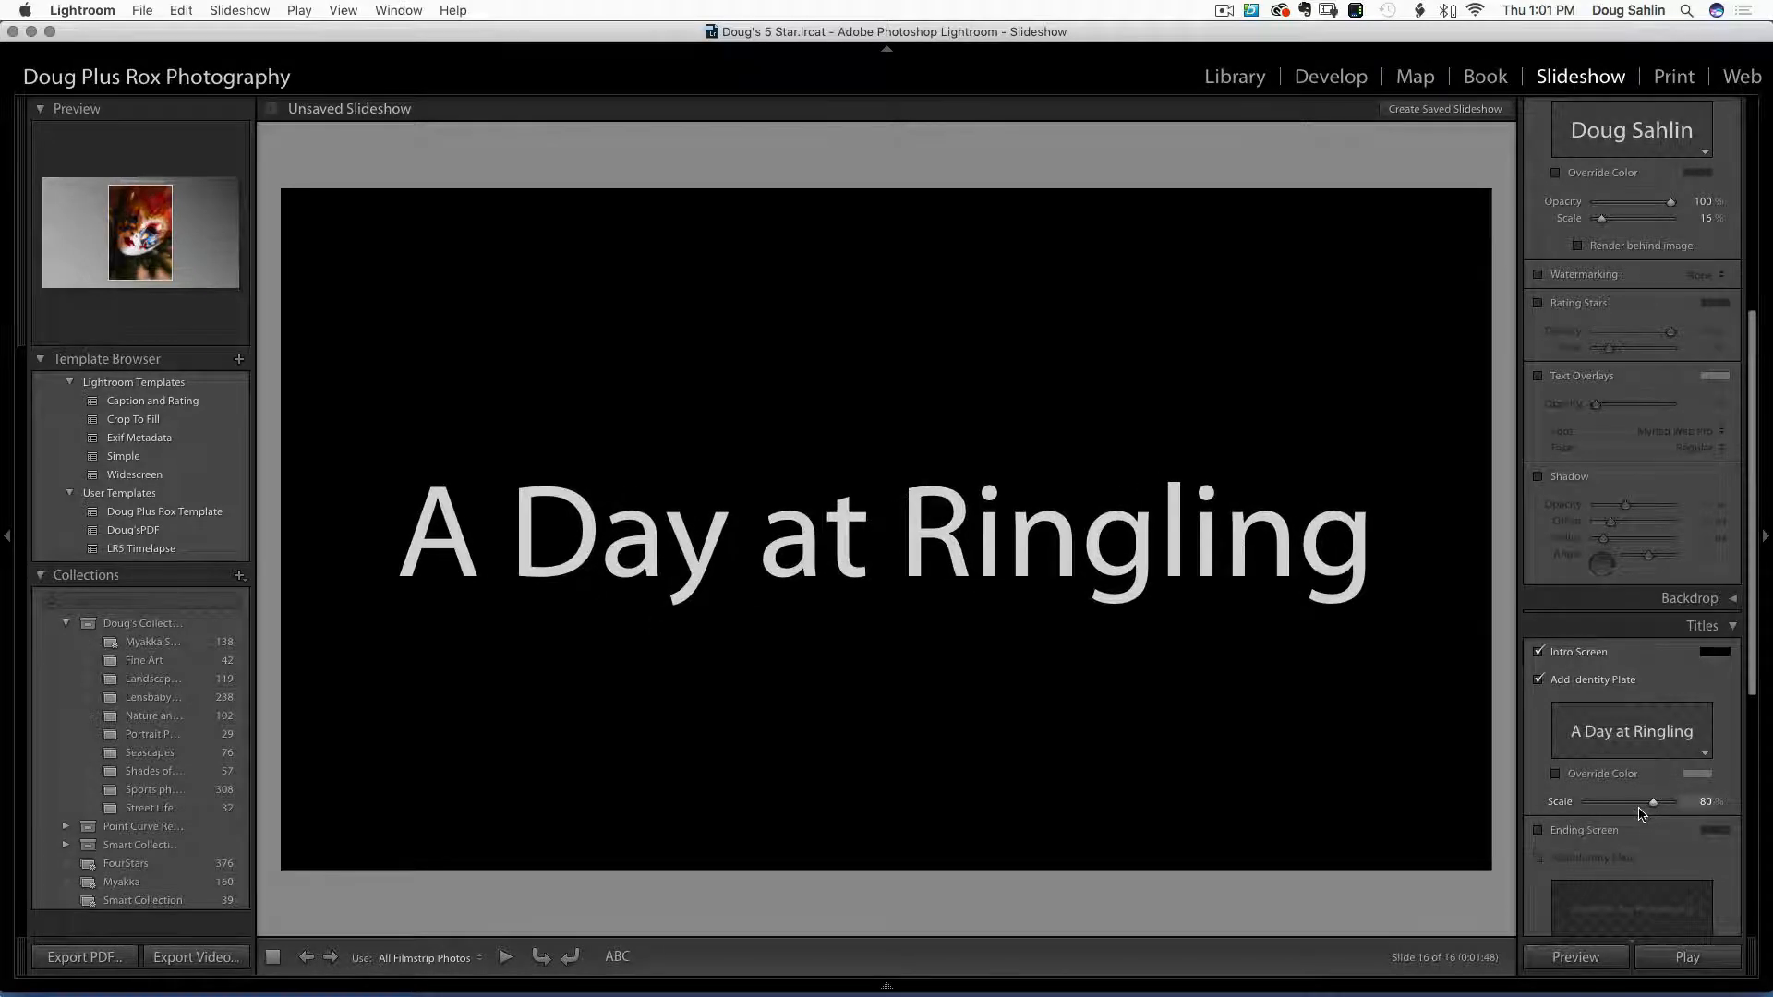
pyautogui.moveTo(1754, 676); pyautogui.dragTo(1755, 824)
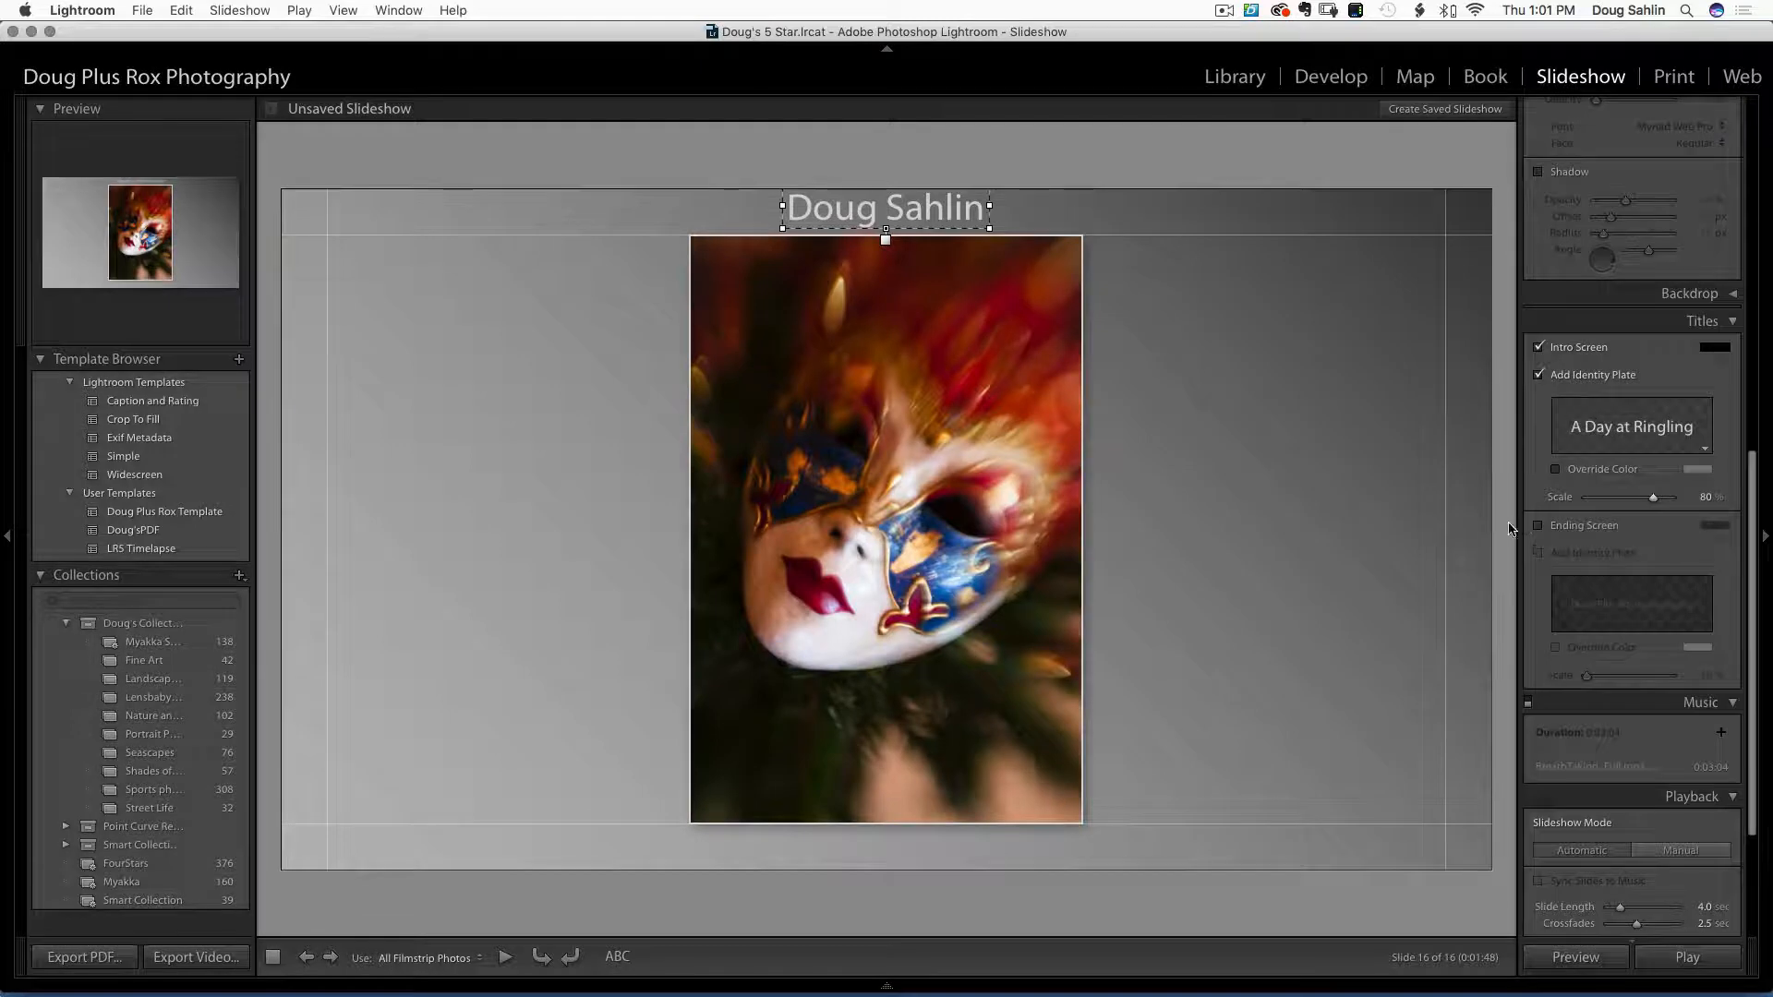
# Enable an ending screen showing the studio-name identity plate at scale 74
pyautogui.click(1537, 525)
pyautogui.click(1538, 554)
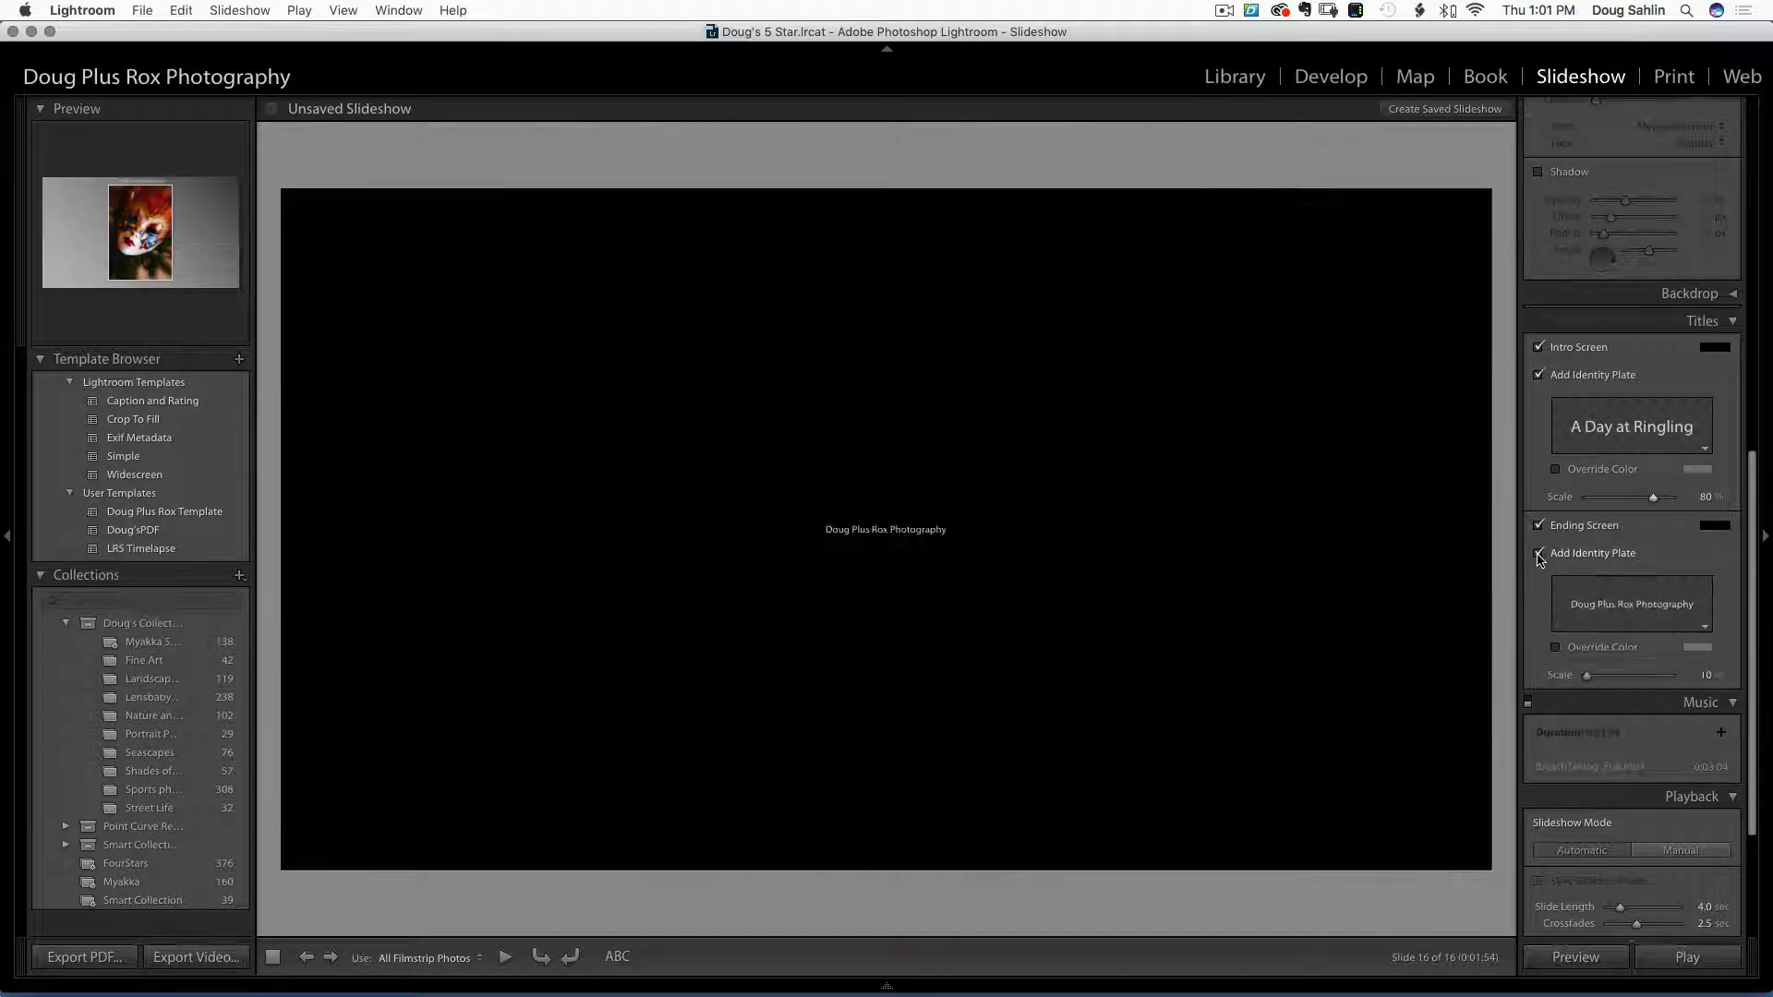
pyautogui.moveTo(1586, 675); pyautogui.dragTo(1648, 689)
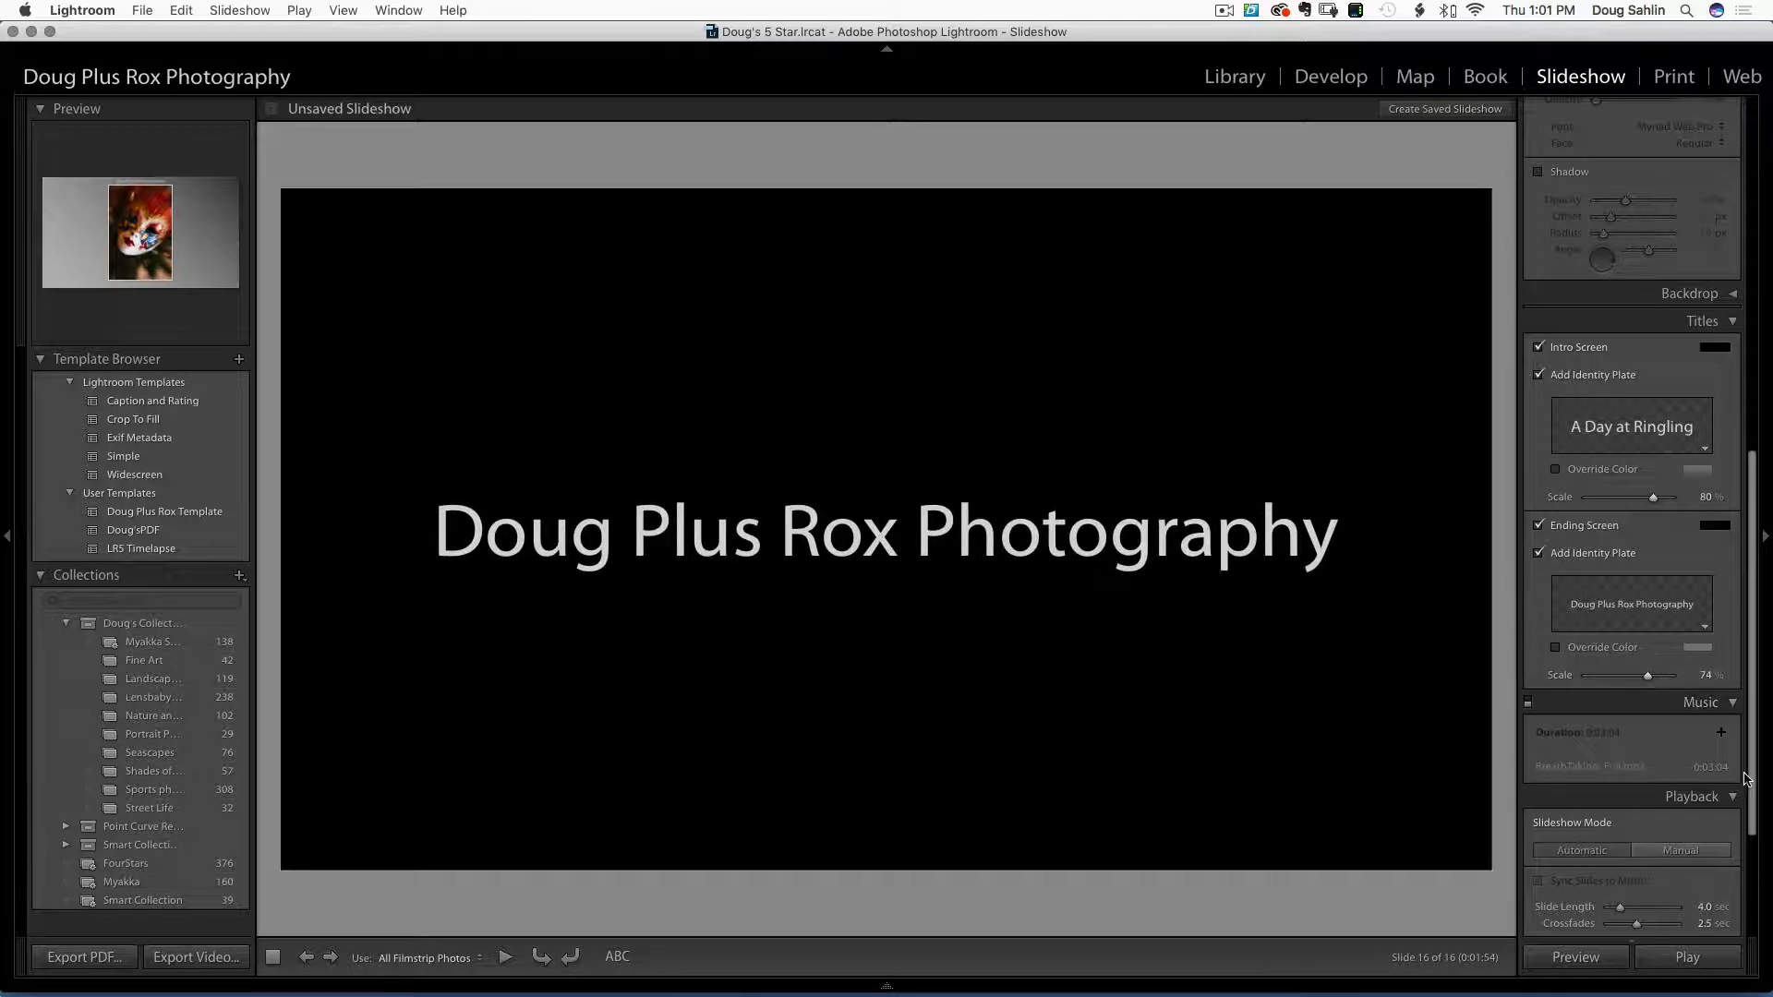
pyautogui.scroll(-5, 1699, 766)
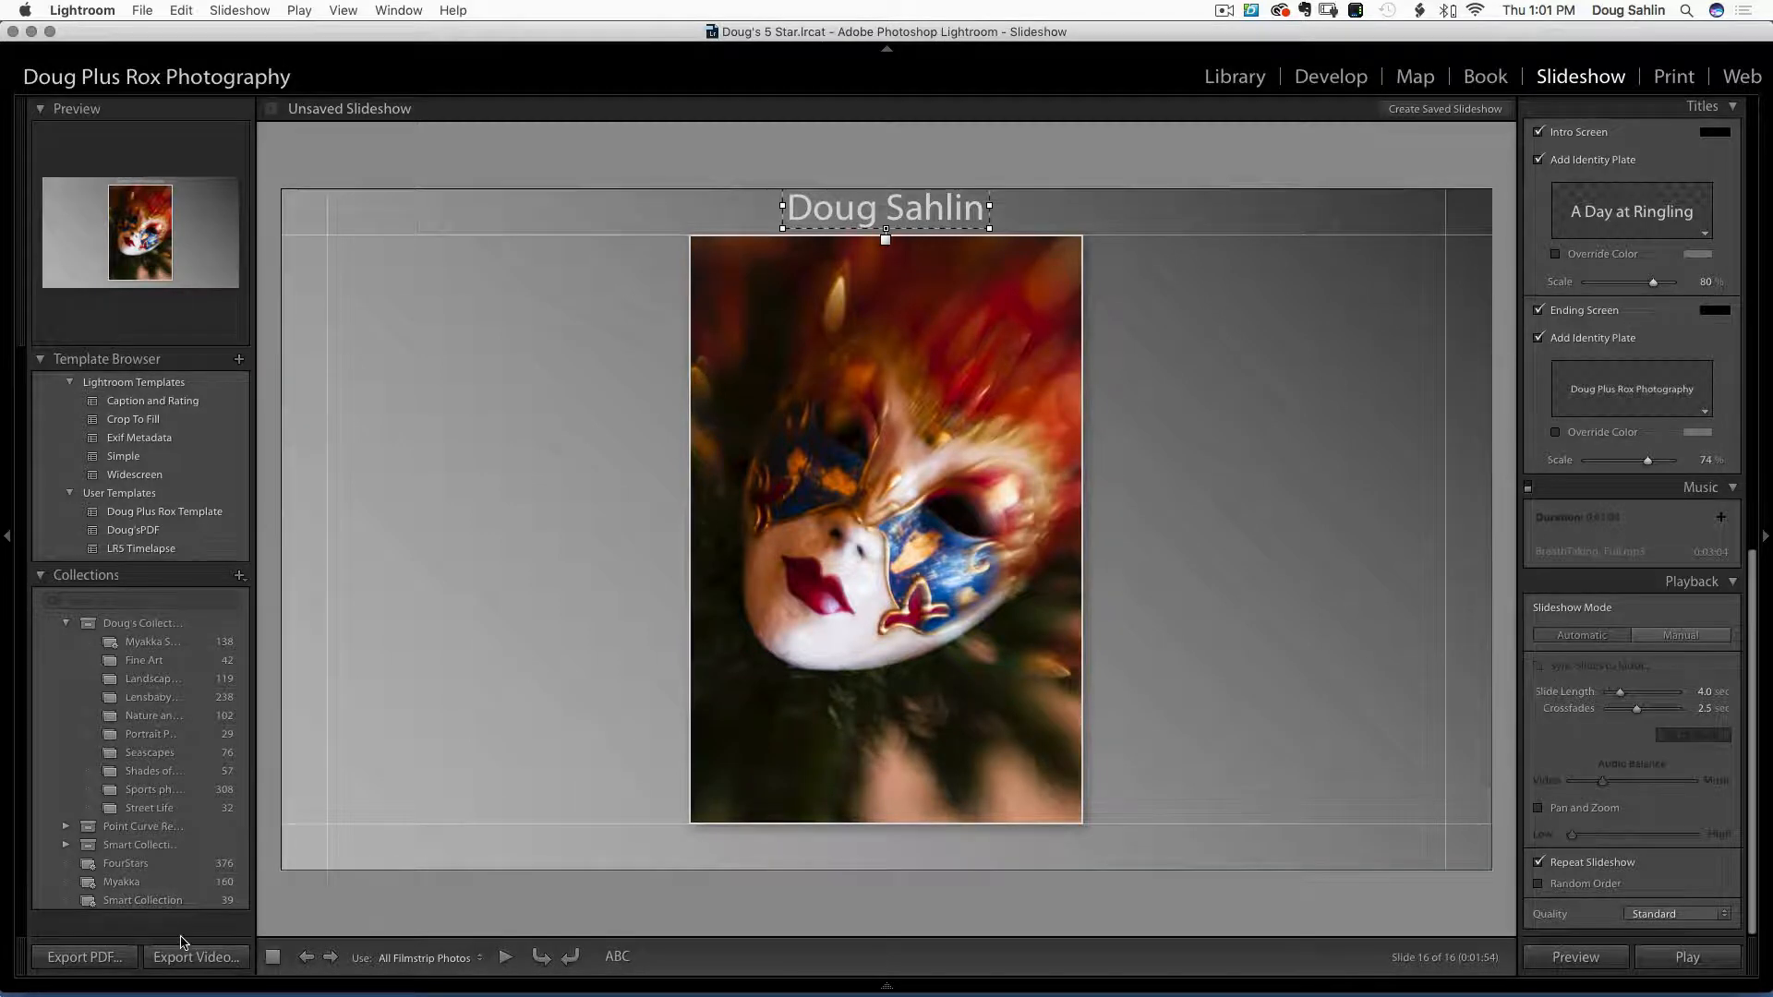
# Export the slideshow to the Desktop as Ringling.pdf at 1920 × 1080 pixels
pyautogui.click(90, 964)
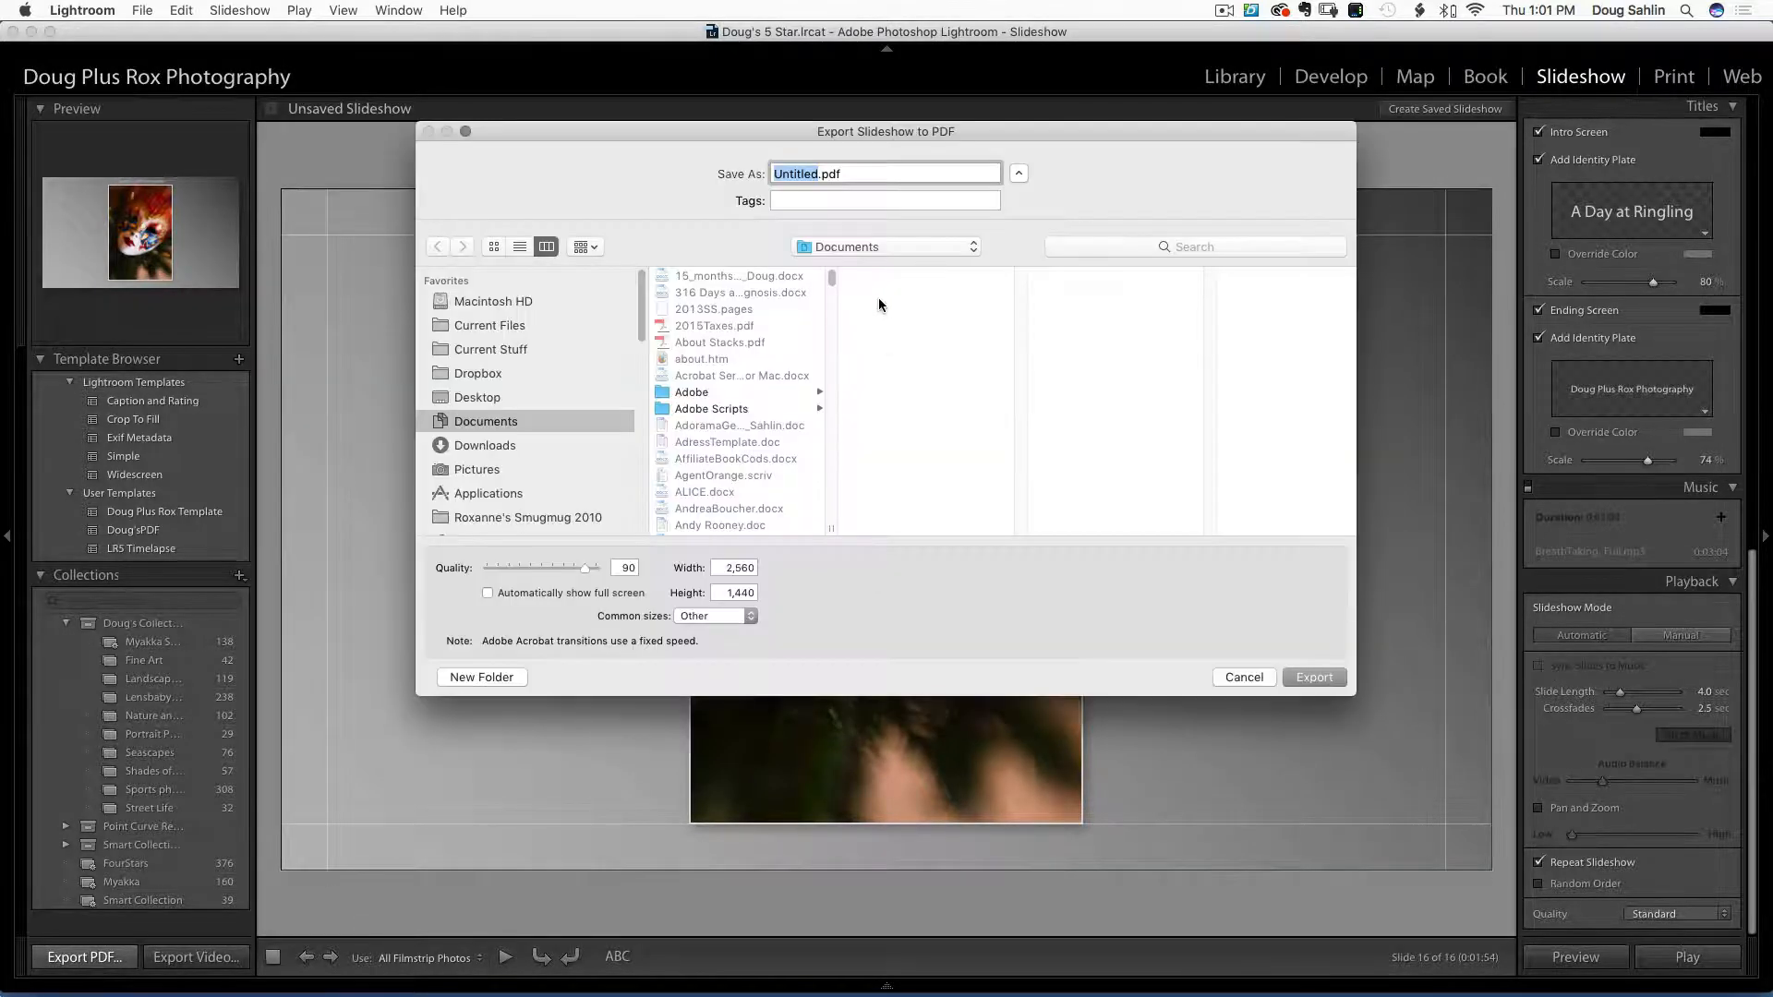
pyautogui.write('Ringling')
pyautogui.click(466, 396)
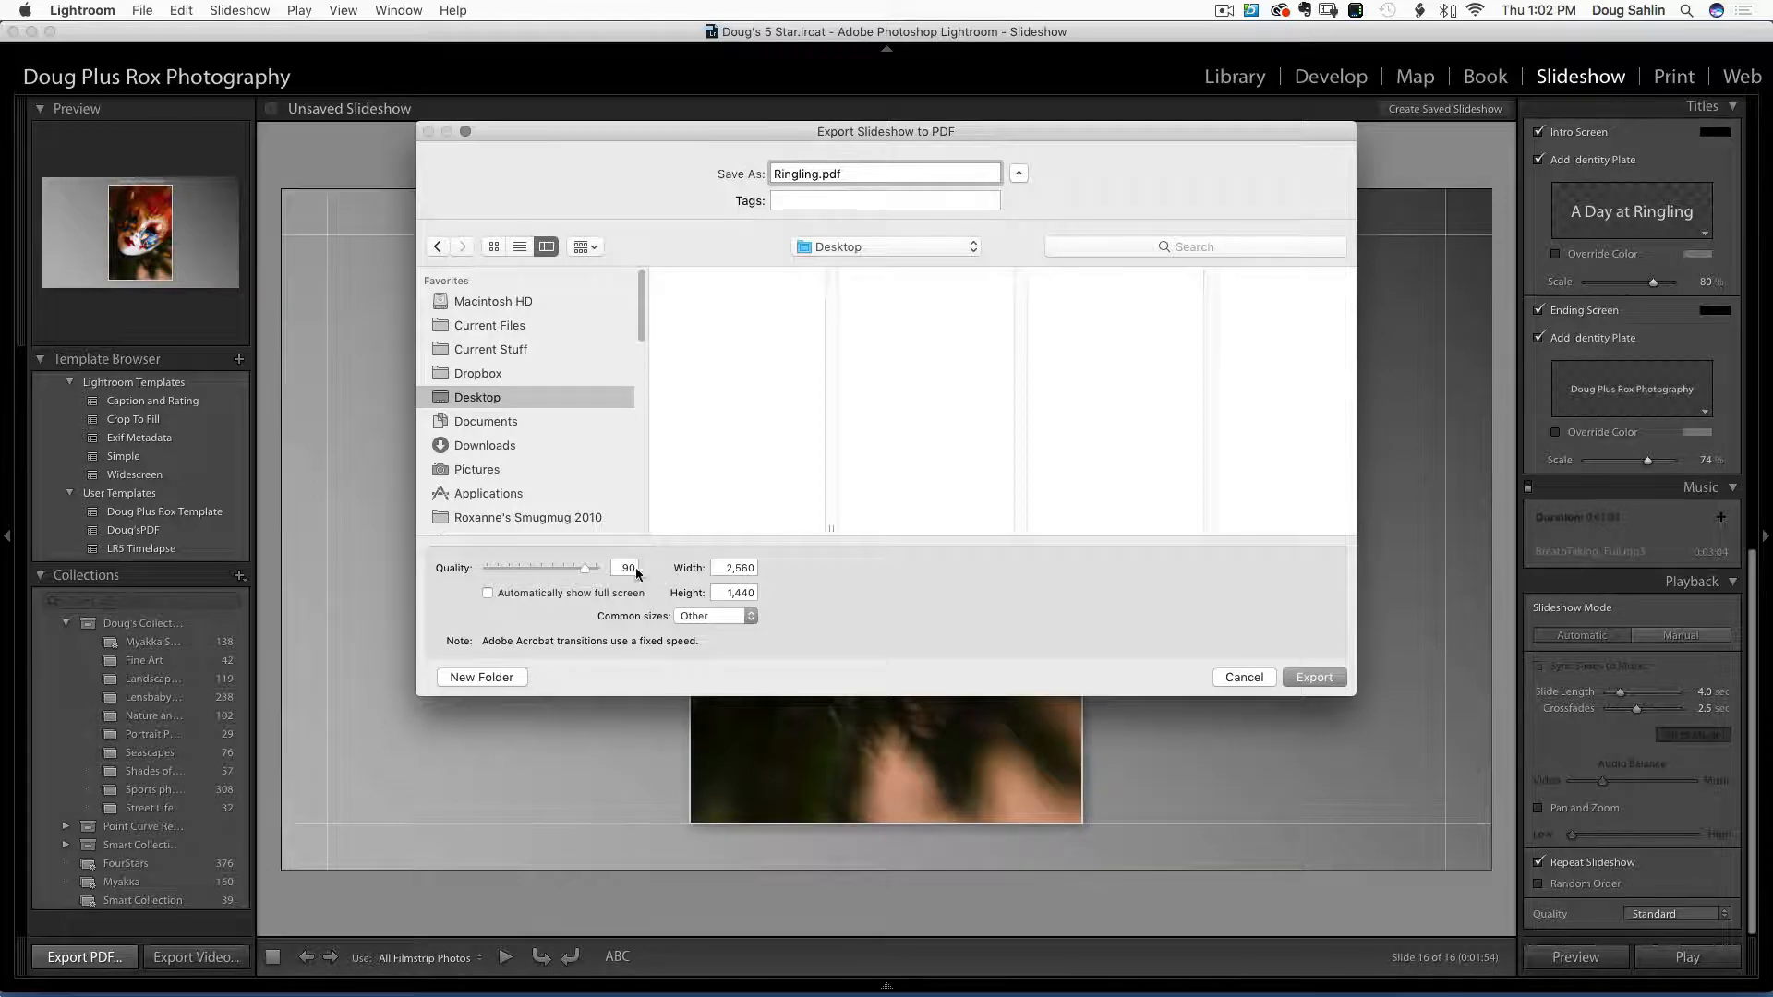
pyautogui.click(722, 567)
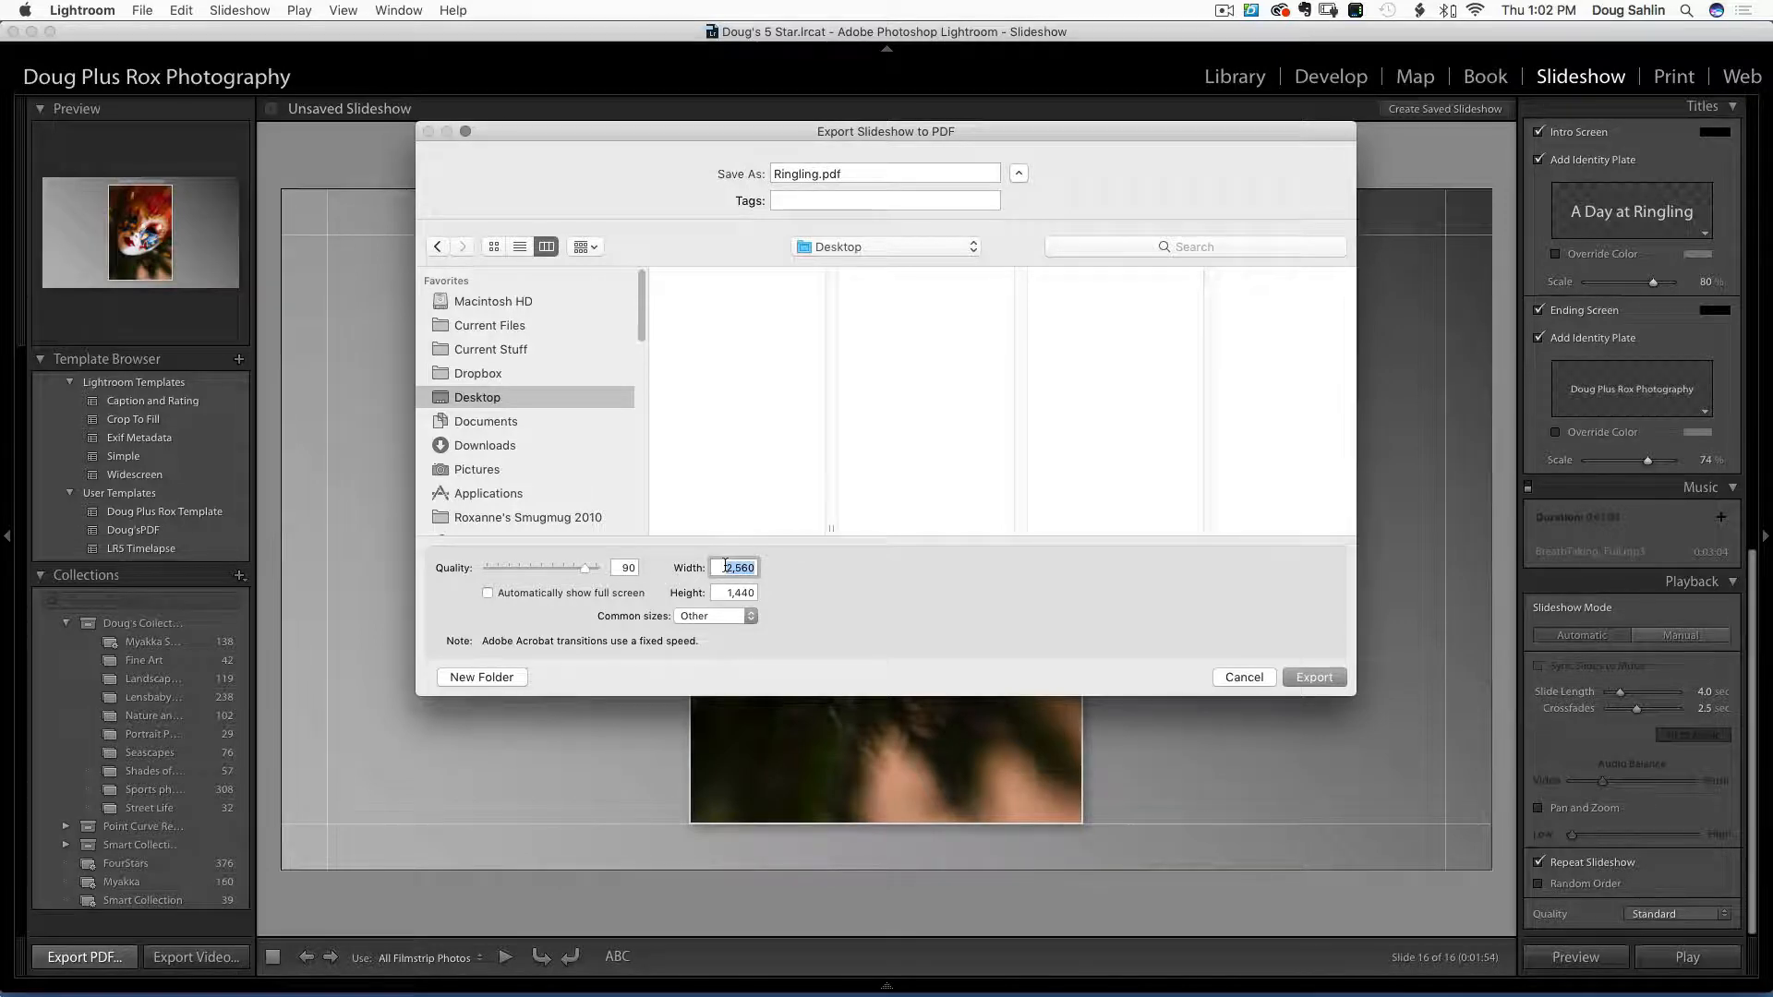
pyautogui.write('1920')
pyautogui.press('Tab')
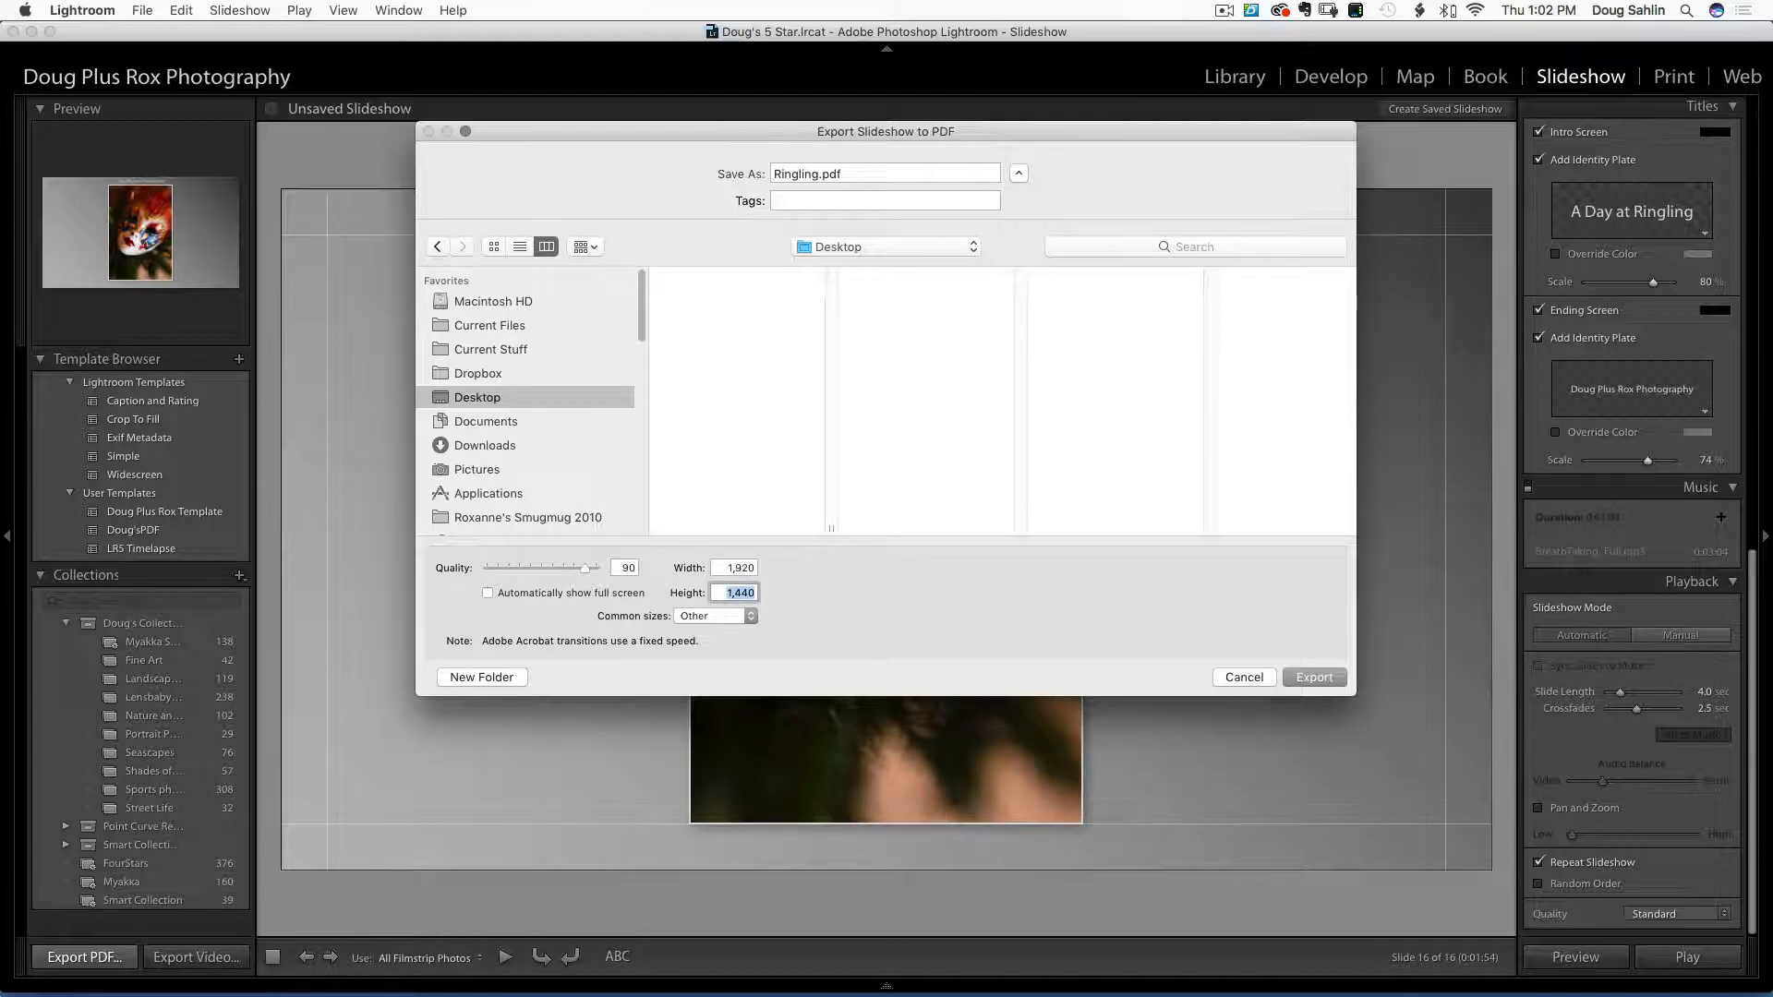
pyautogui.write('1080')
pyautogui.click(750, 621)
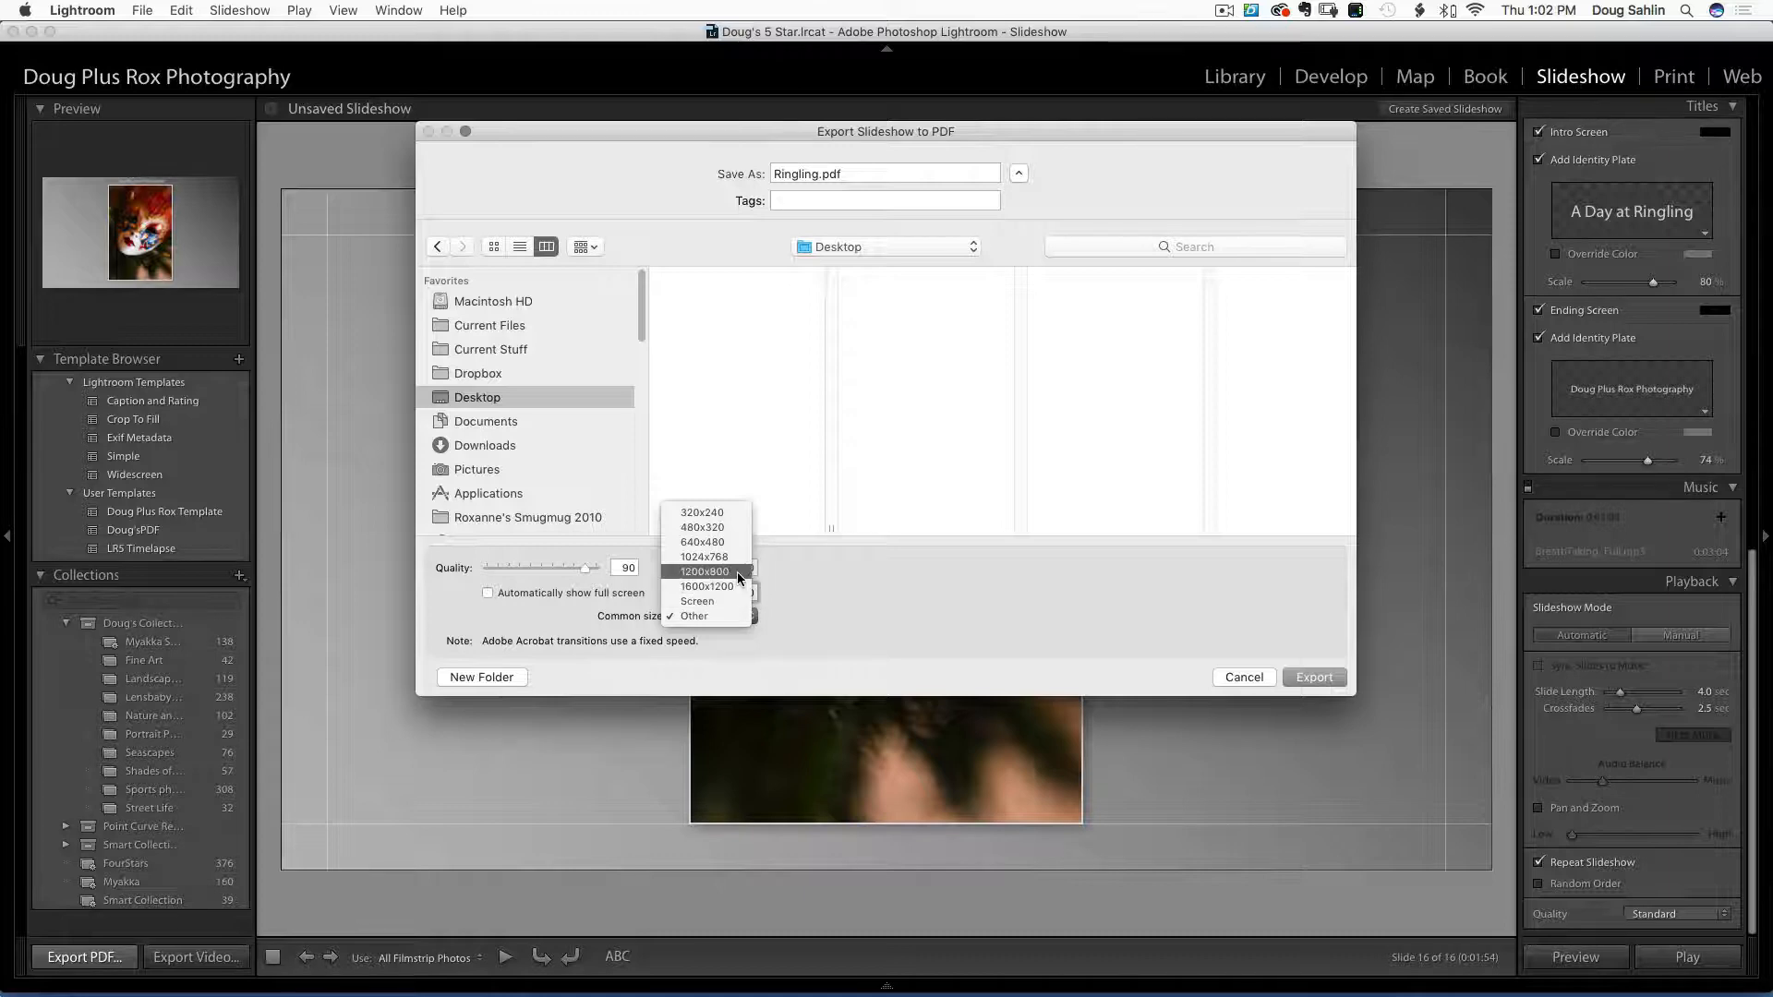
pyautogui.click(723, 618)
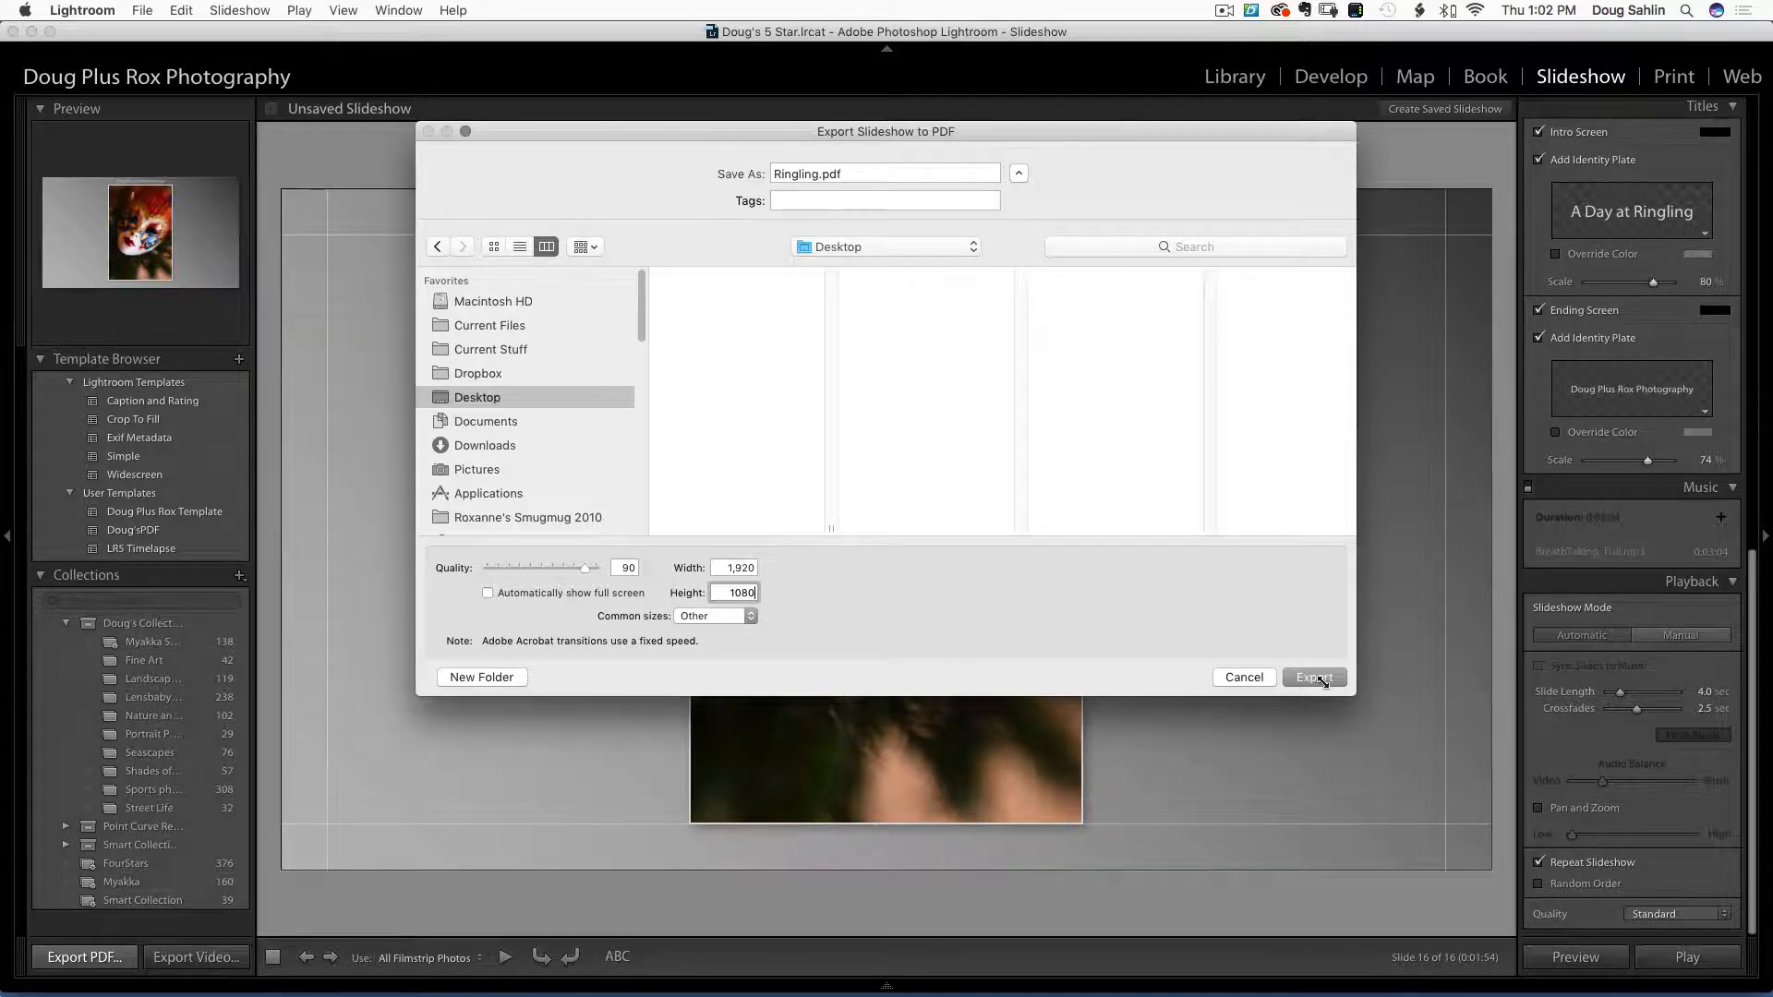
pyautogui.click(1320, 679)
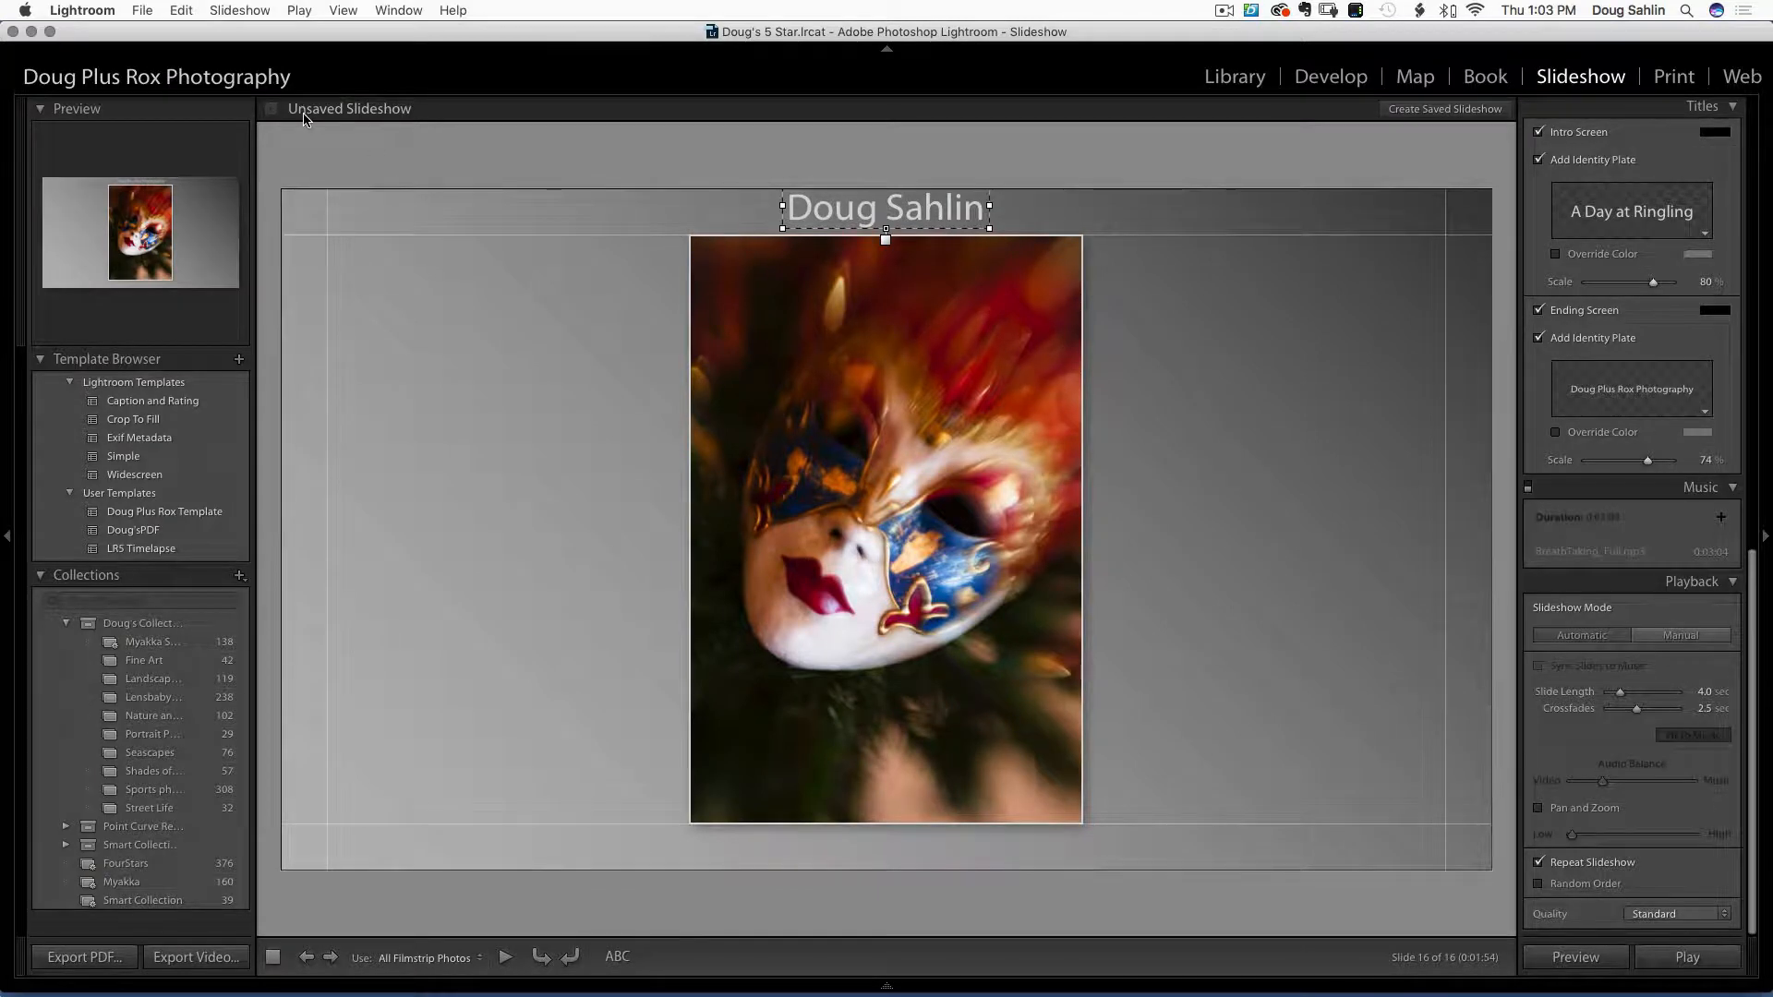
# Create a saved slideshow collection named Ringling from the current slideshow
pyautogui.click(1445, 111)
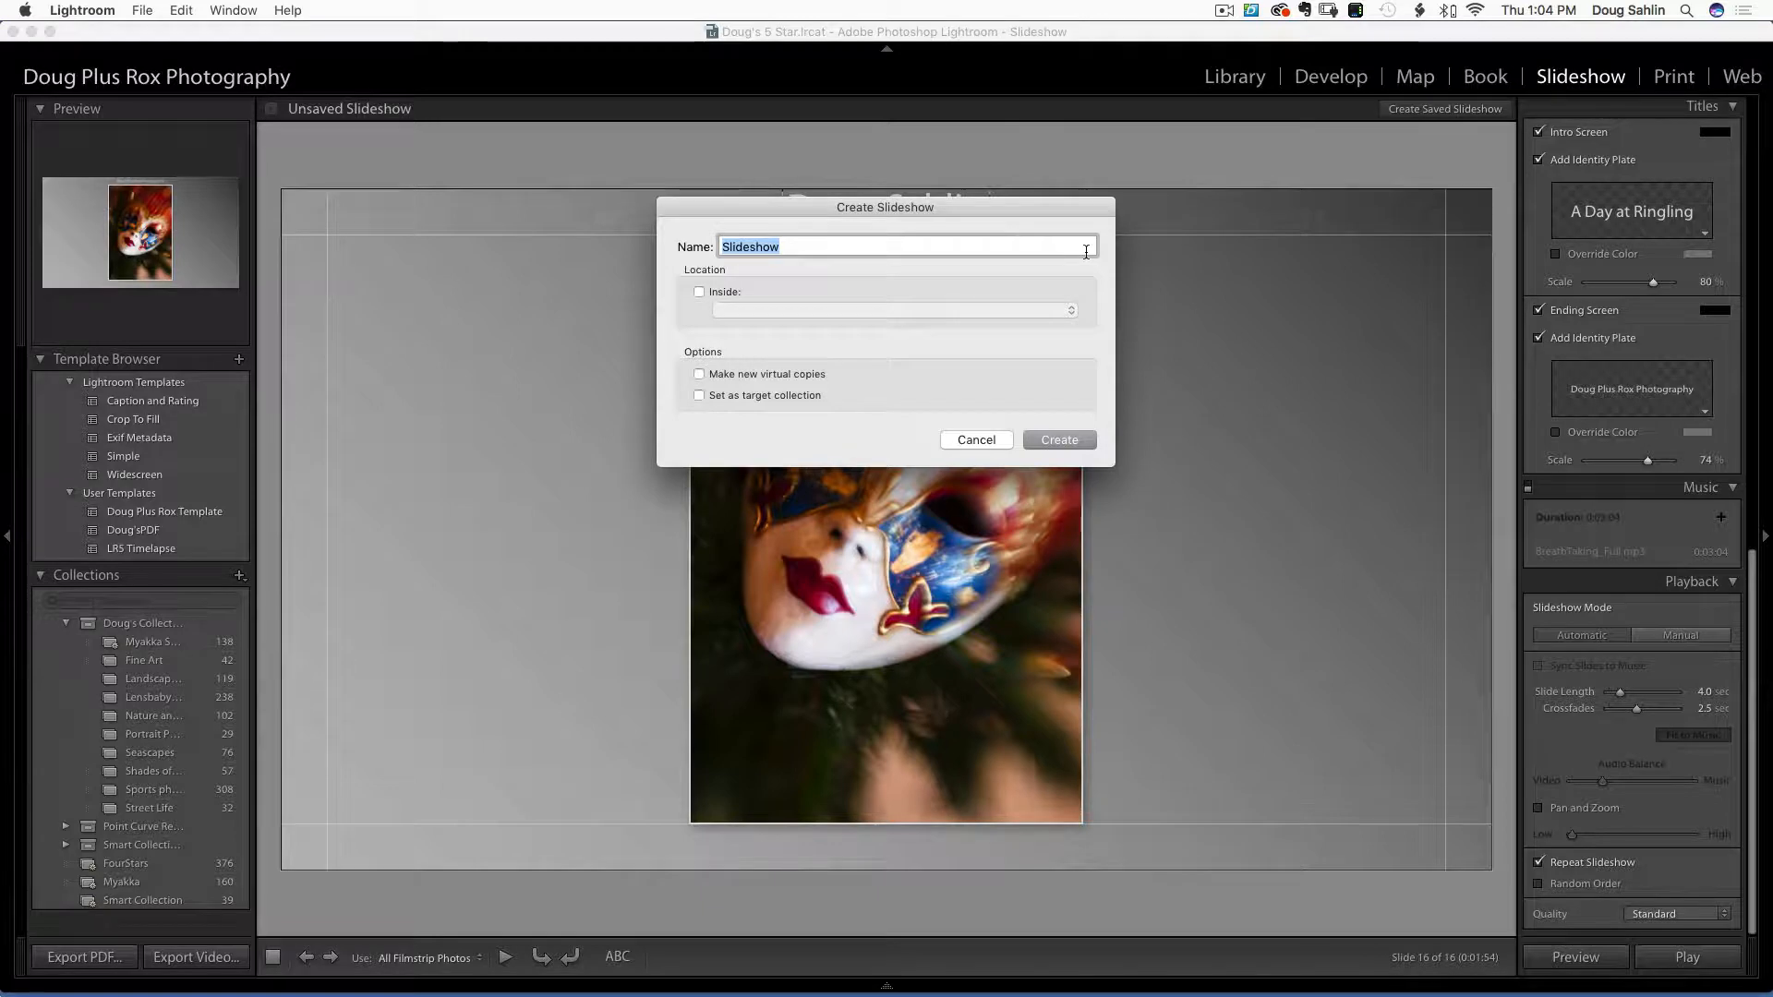
pyautogui.write('Ringling')
pyautogui.press('Return')
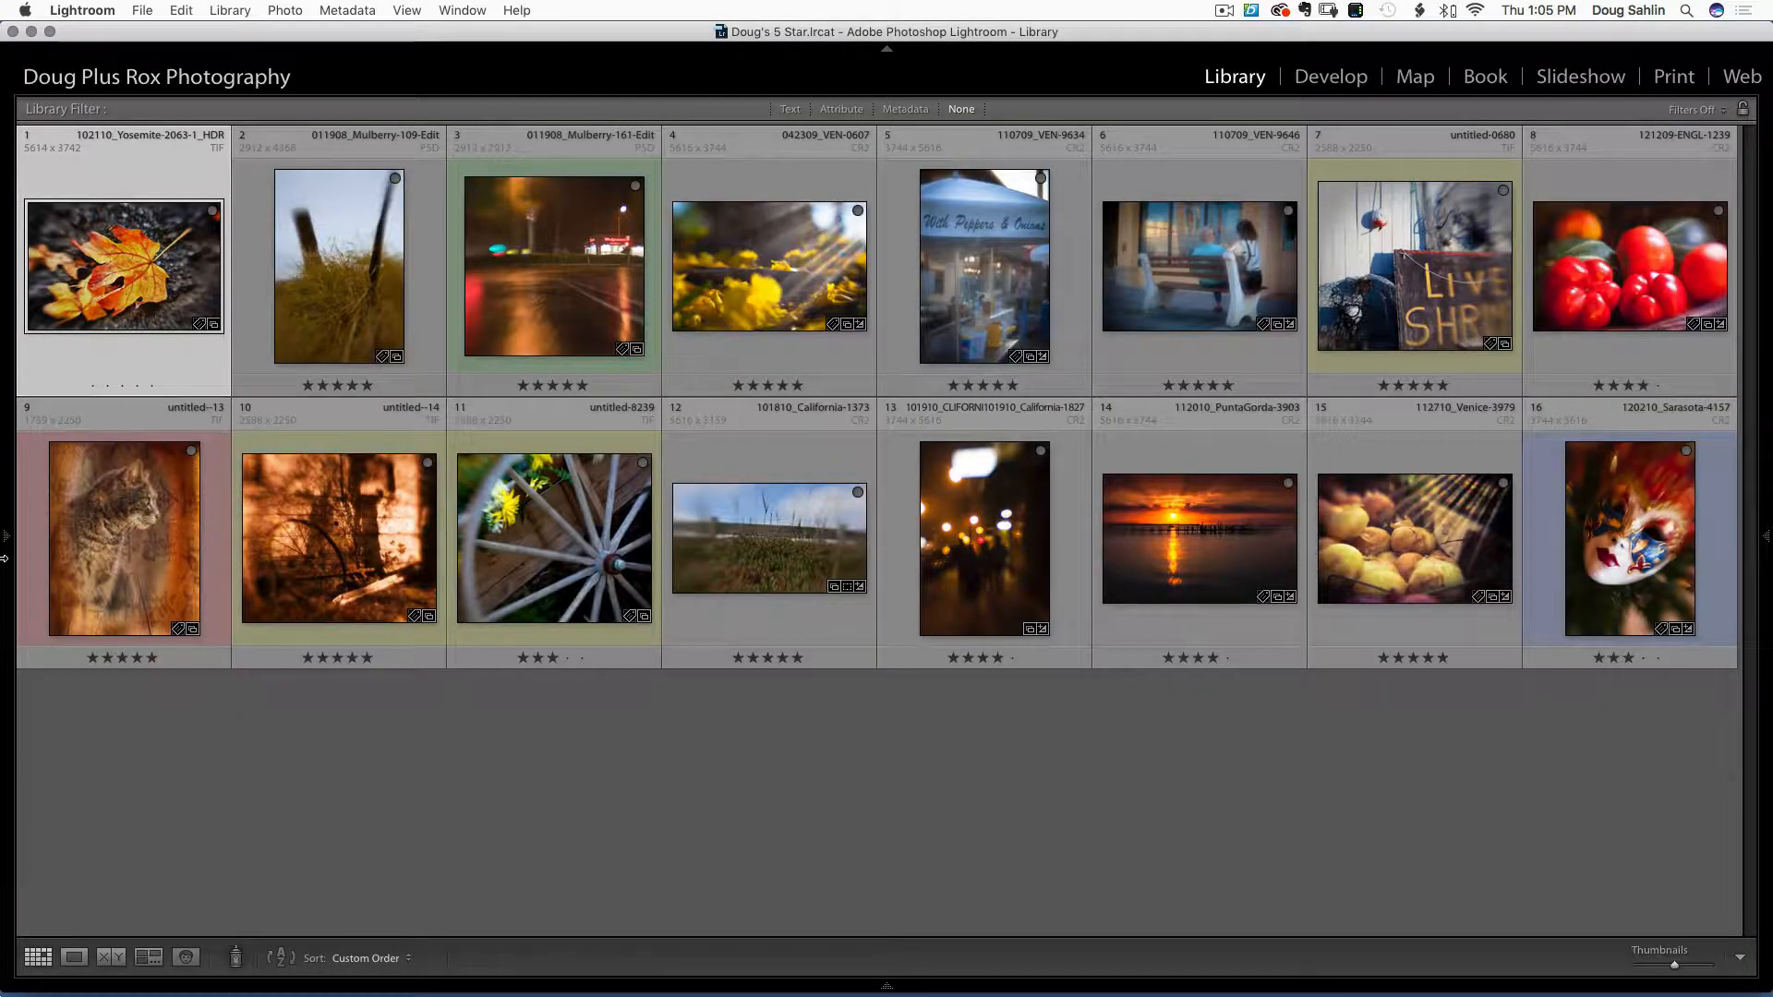
# Show the top-level images folder, then open the Ringling collection to check its contents
pyautogui.moveTo(5, 558)
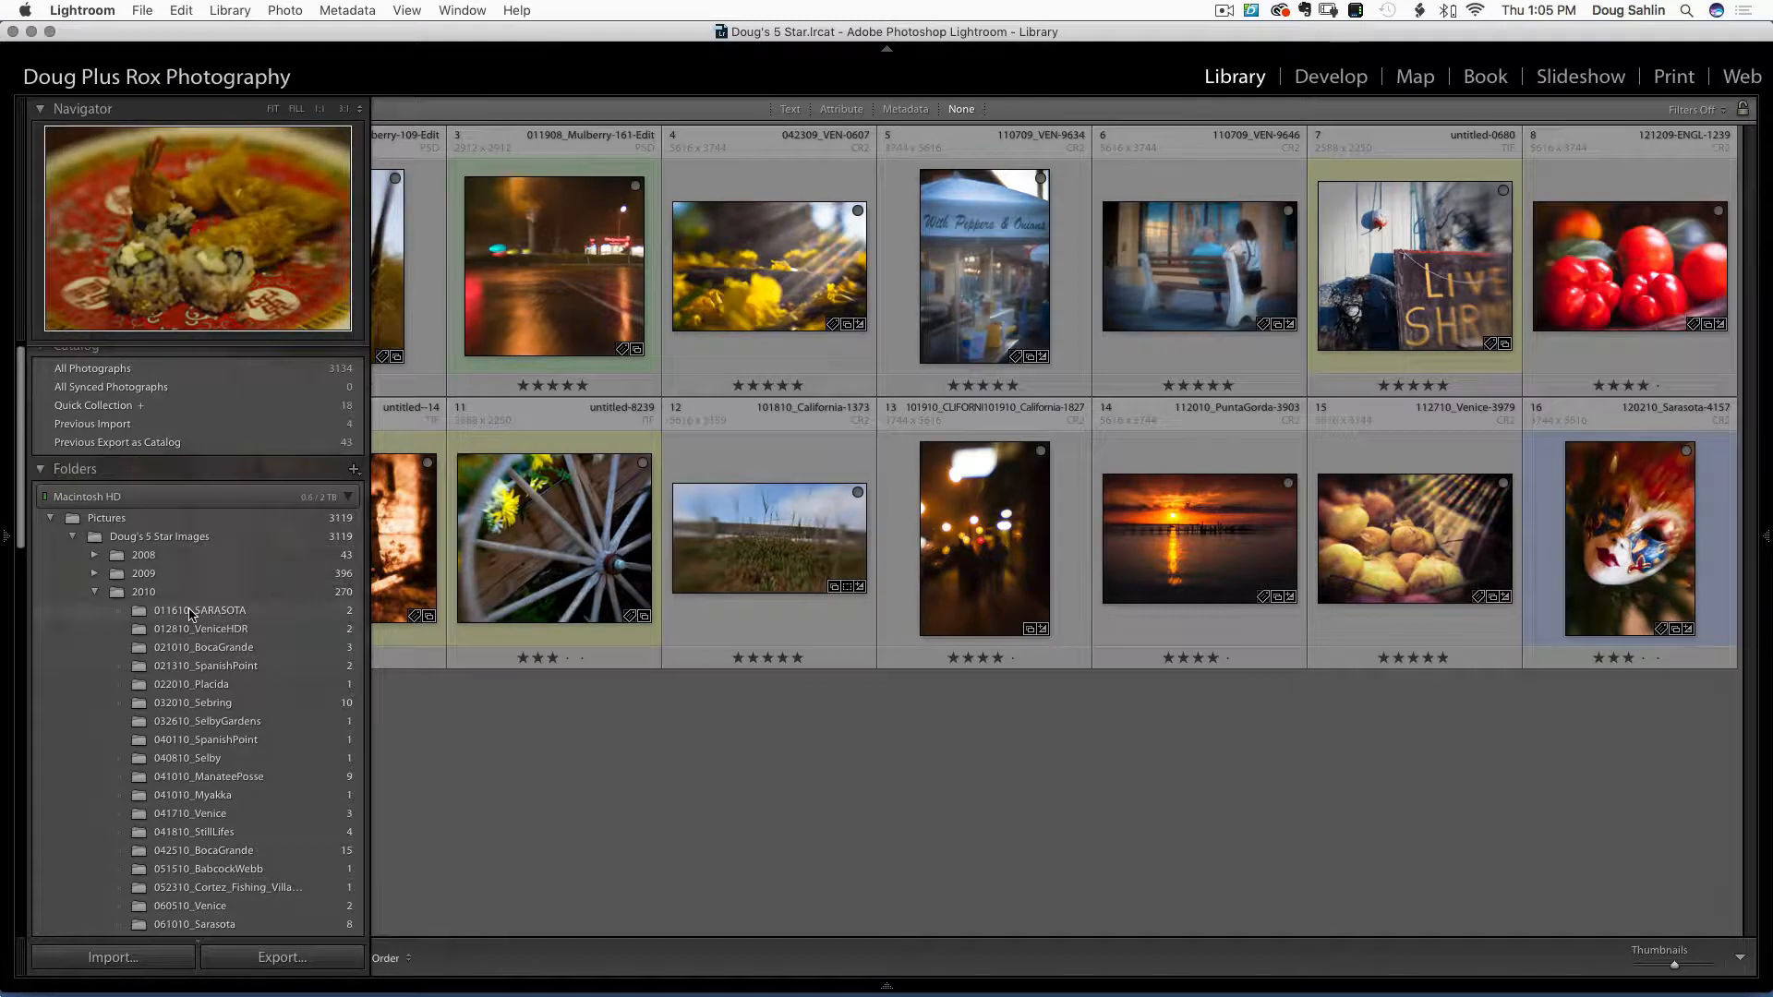
pyautogui.click(189, 614)
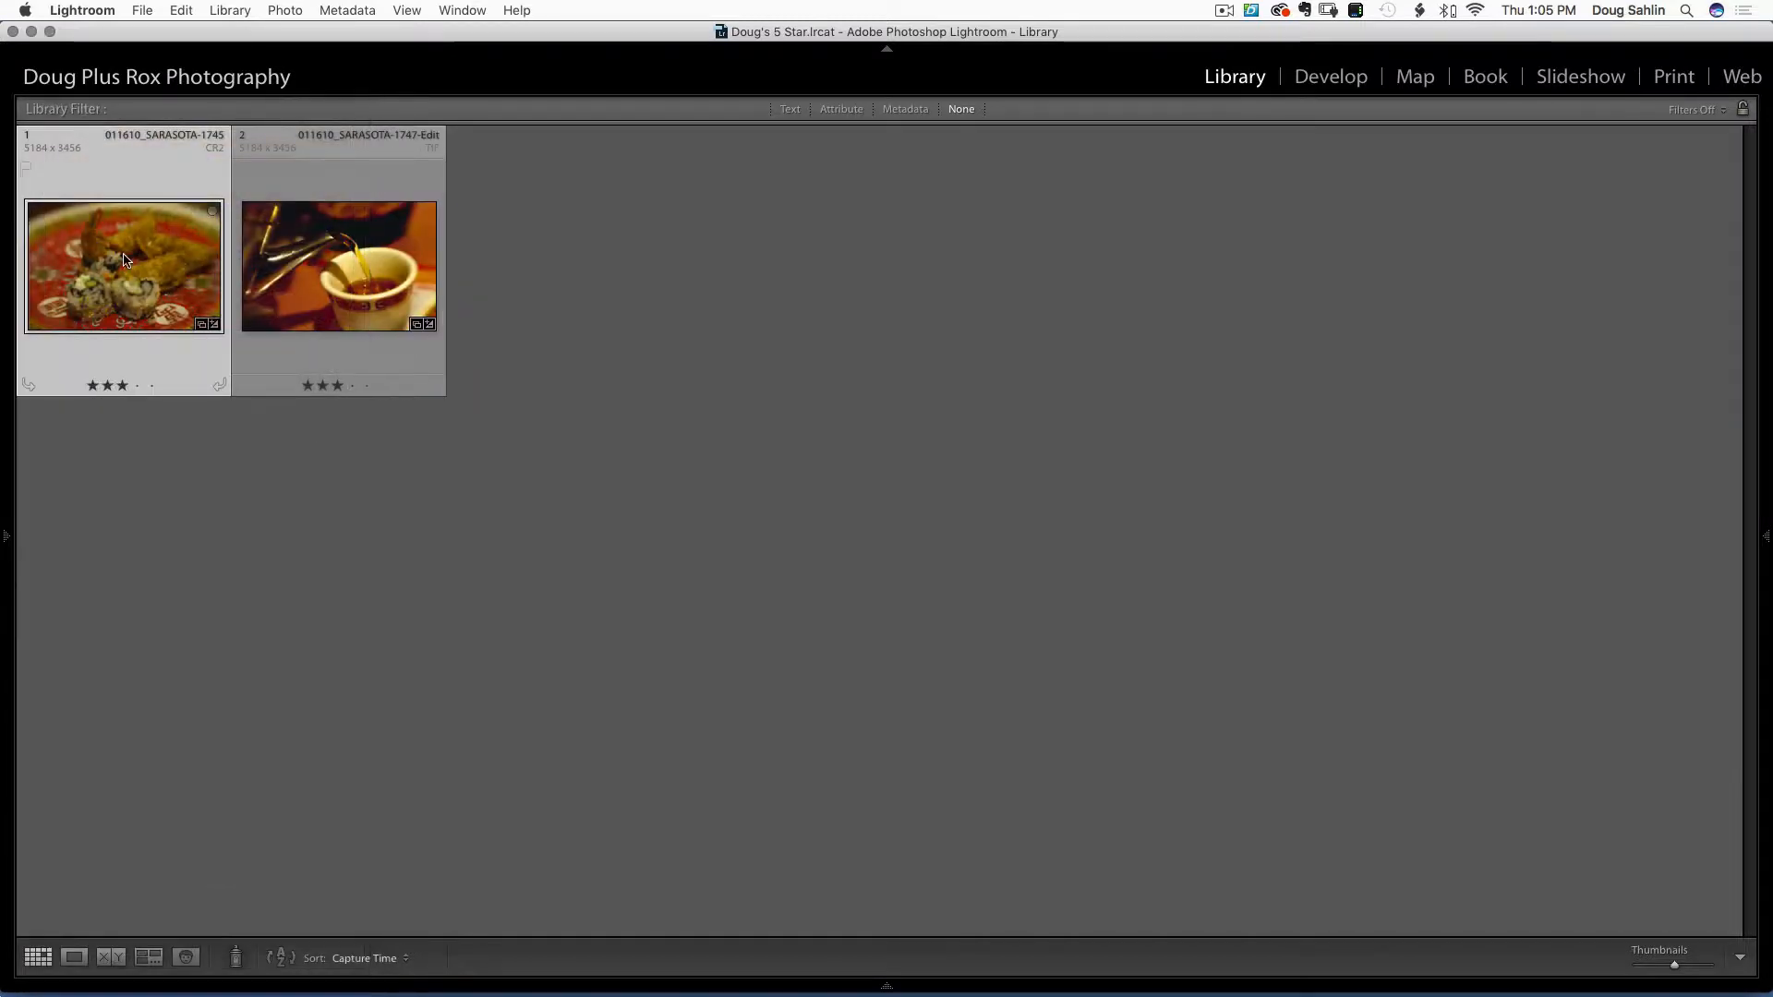
pyautogui.moveTo(9, 546)
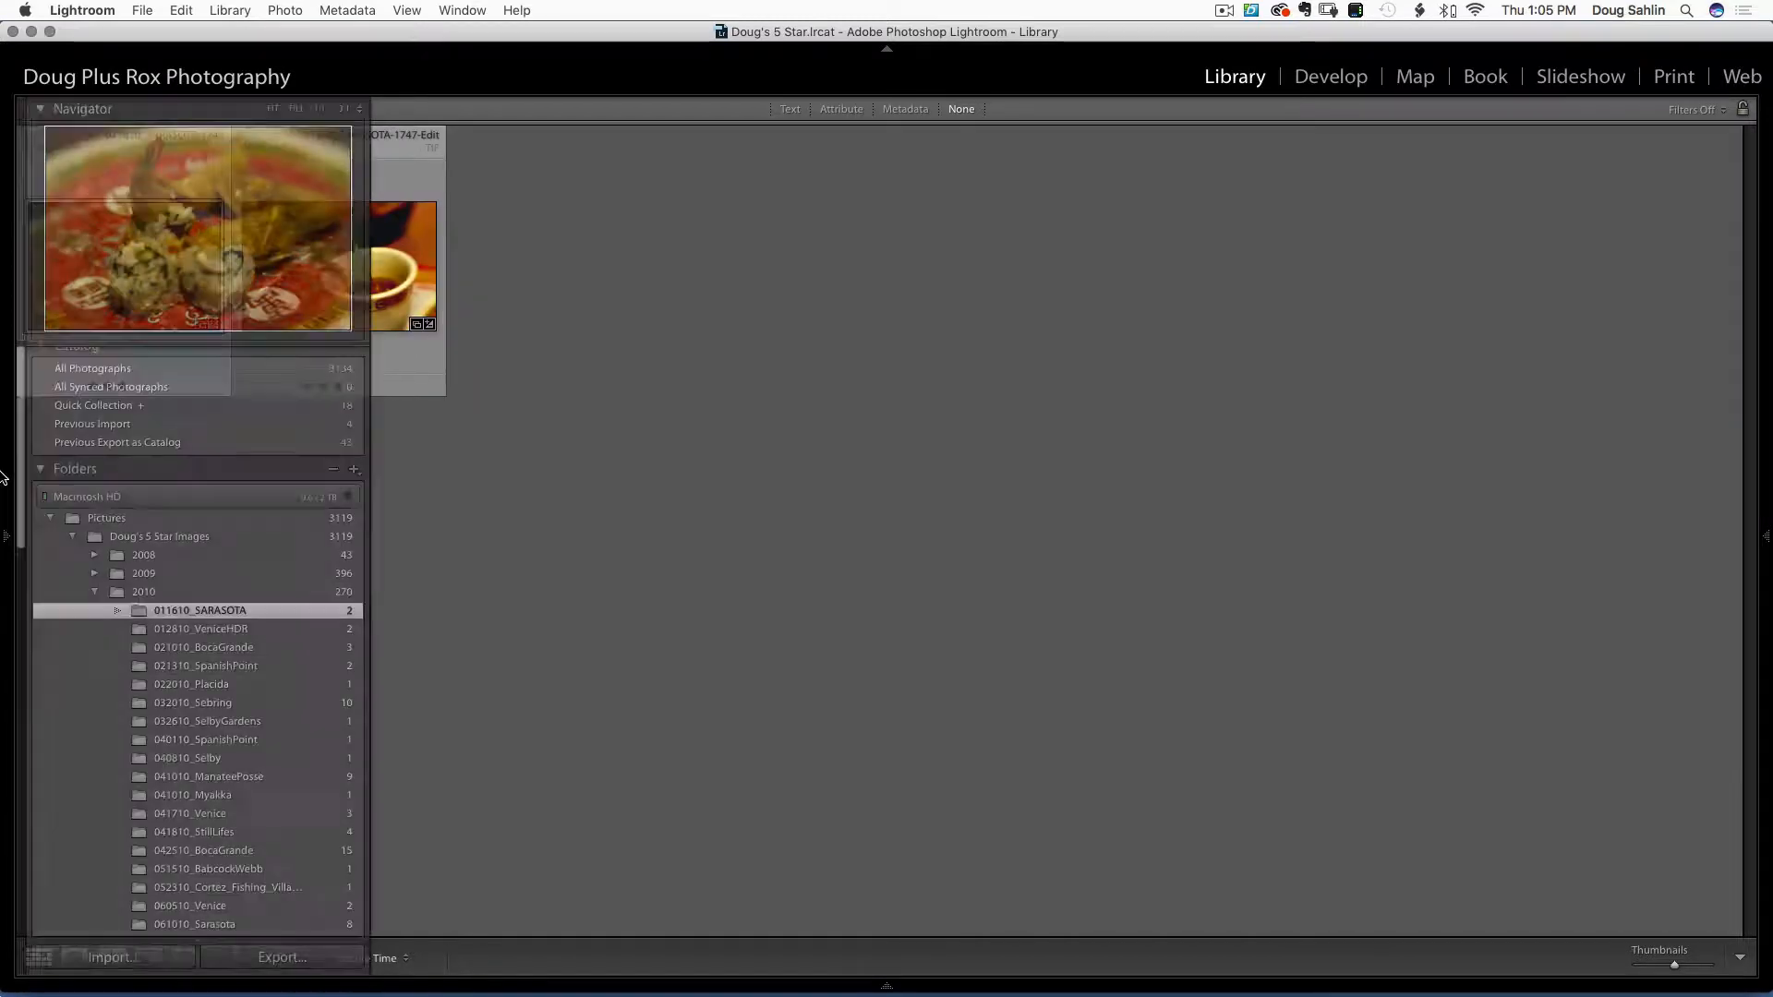
pyautogui.click(6, 543)
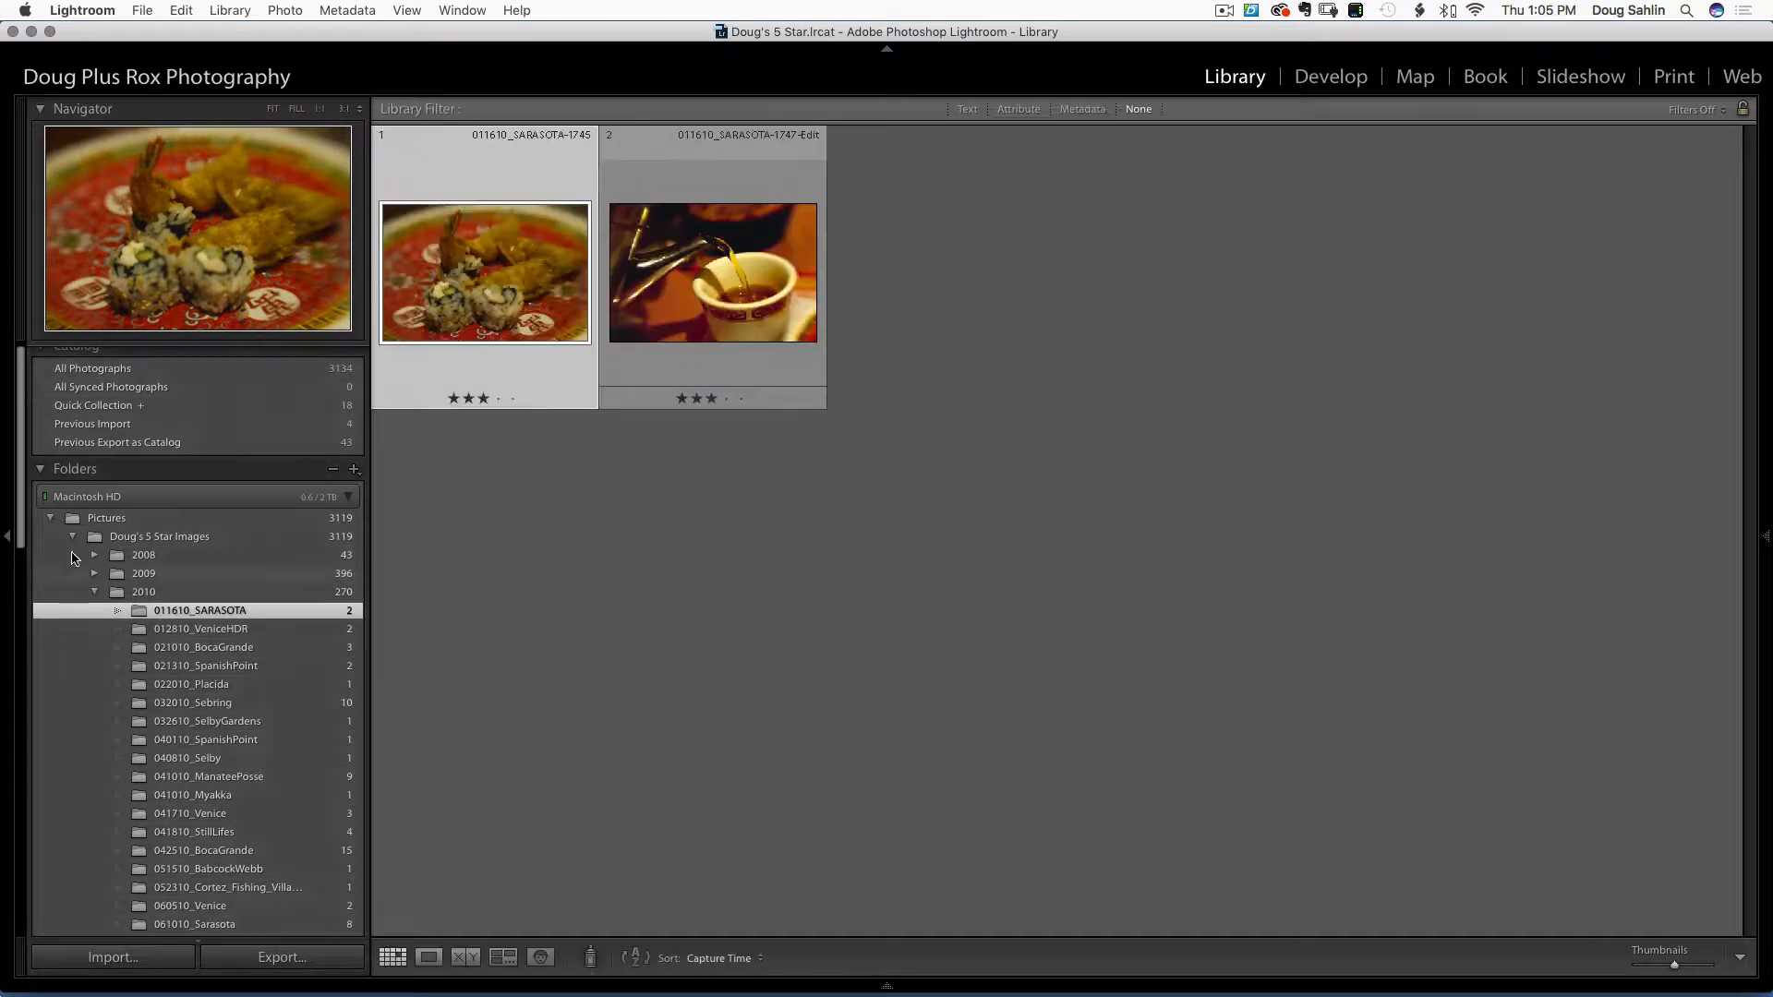
pyautogui.click(74, 541)
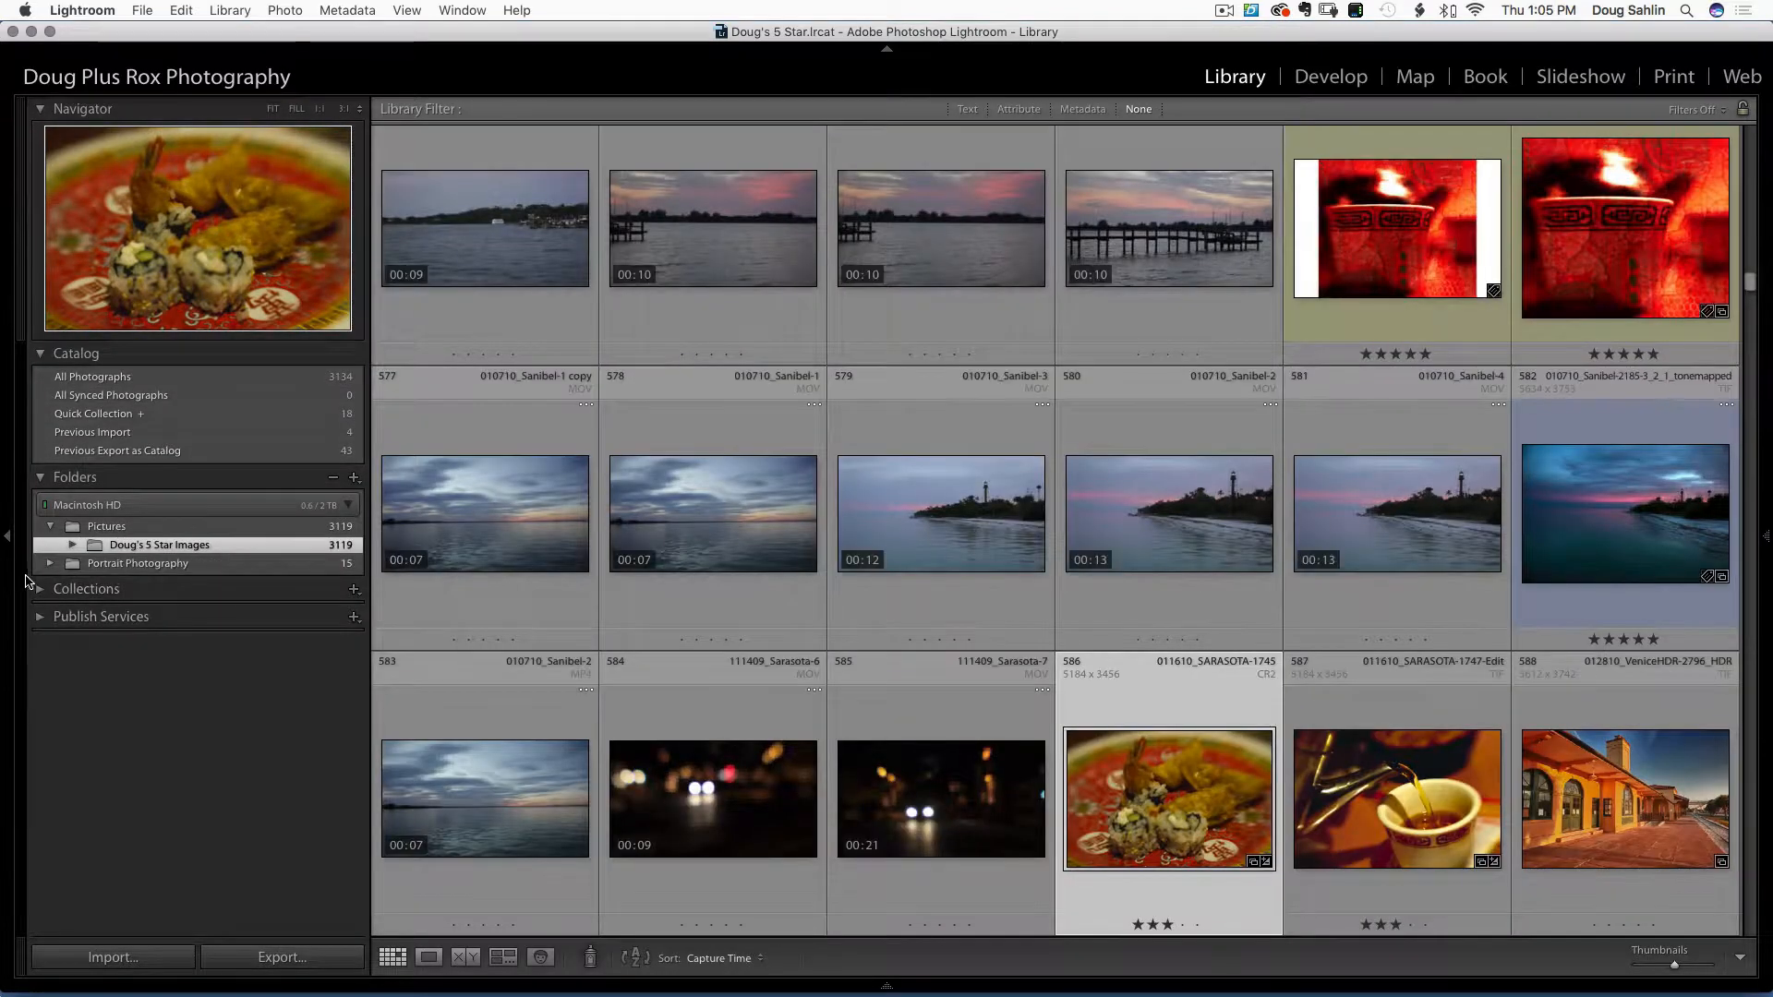
pyautogui.click(55, 591)
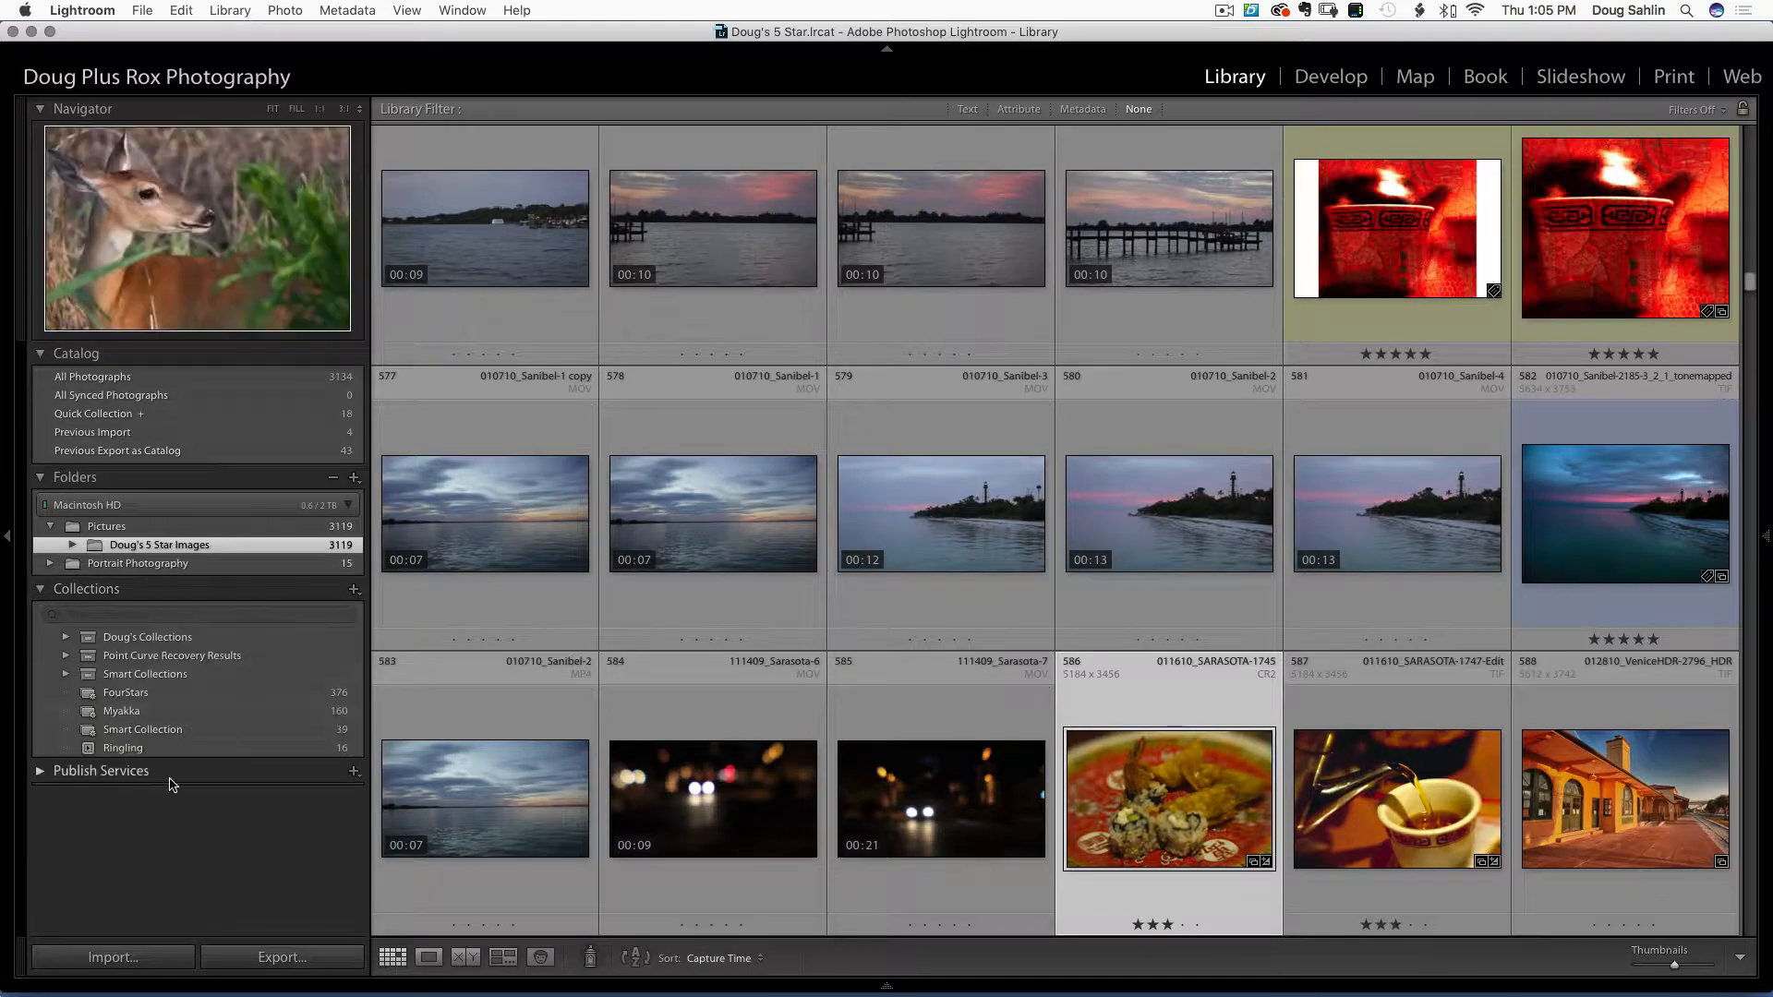
pyautogui.click(123, 748)
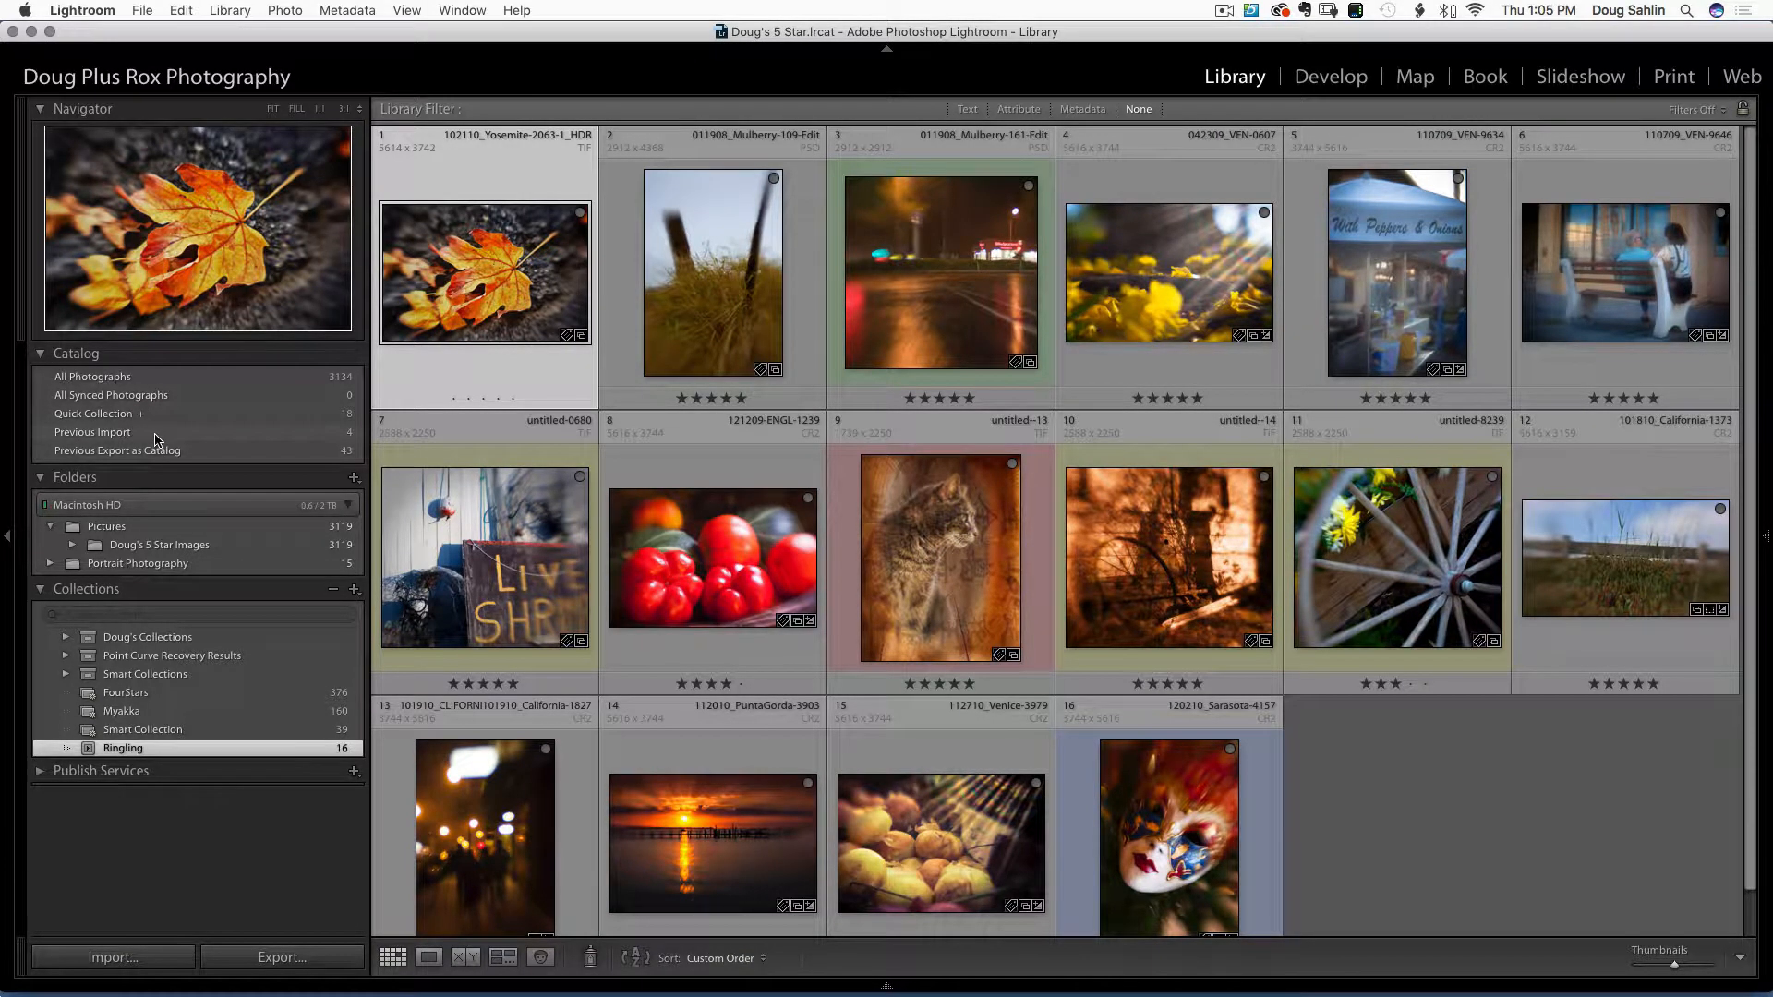
# Drag red teacup photos 575–576 into the Ringling collection, then load Ringling in the Slideshow module
pyautogui.click(155, 434)
pyautogui.click(161, 544)
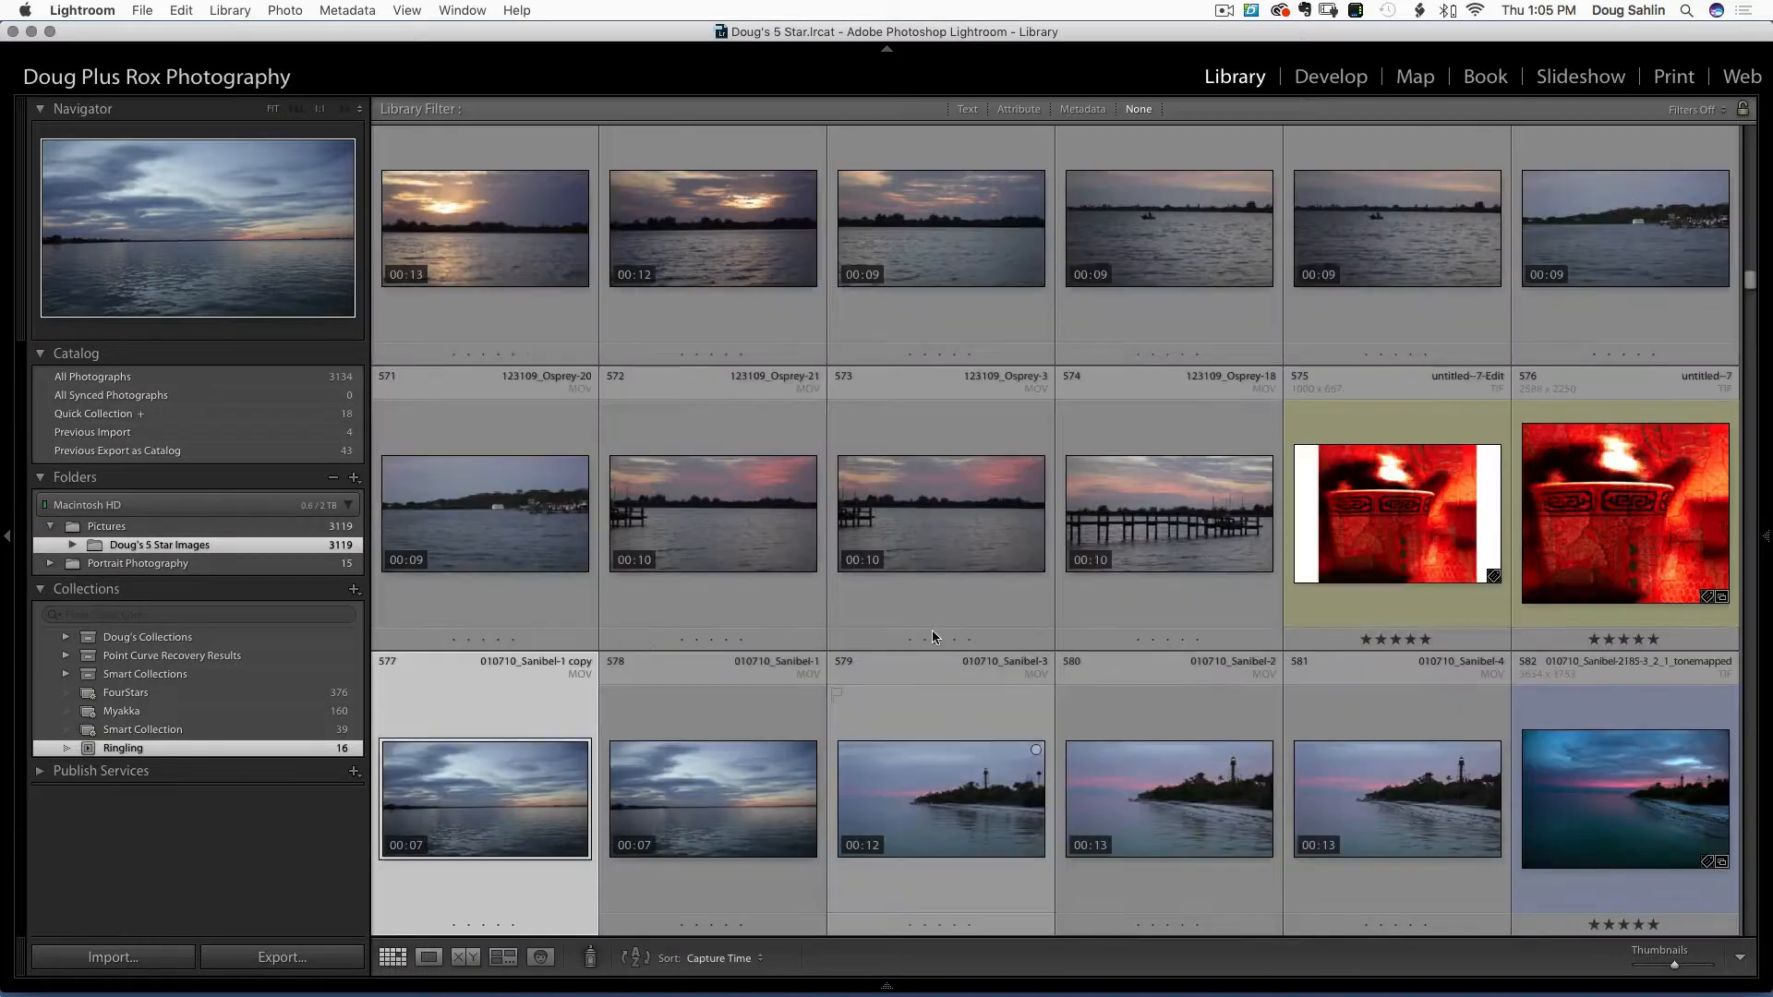
pyautogui.click(1374, 544)
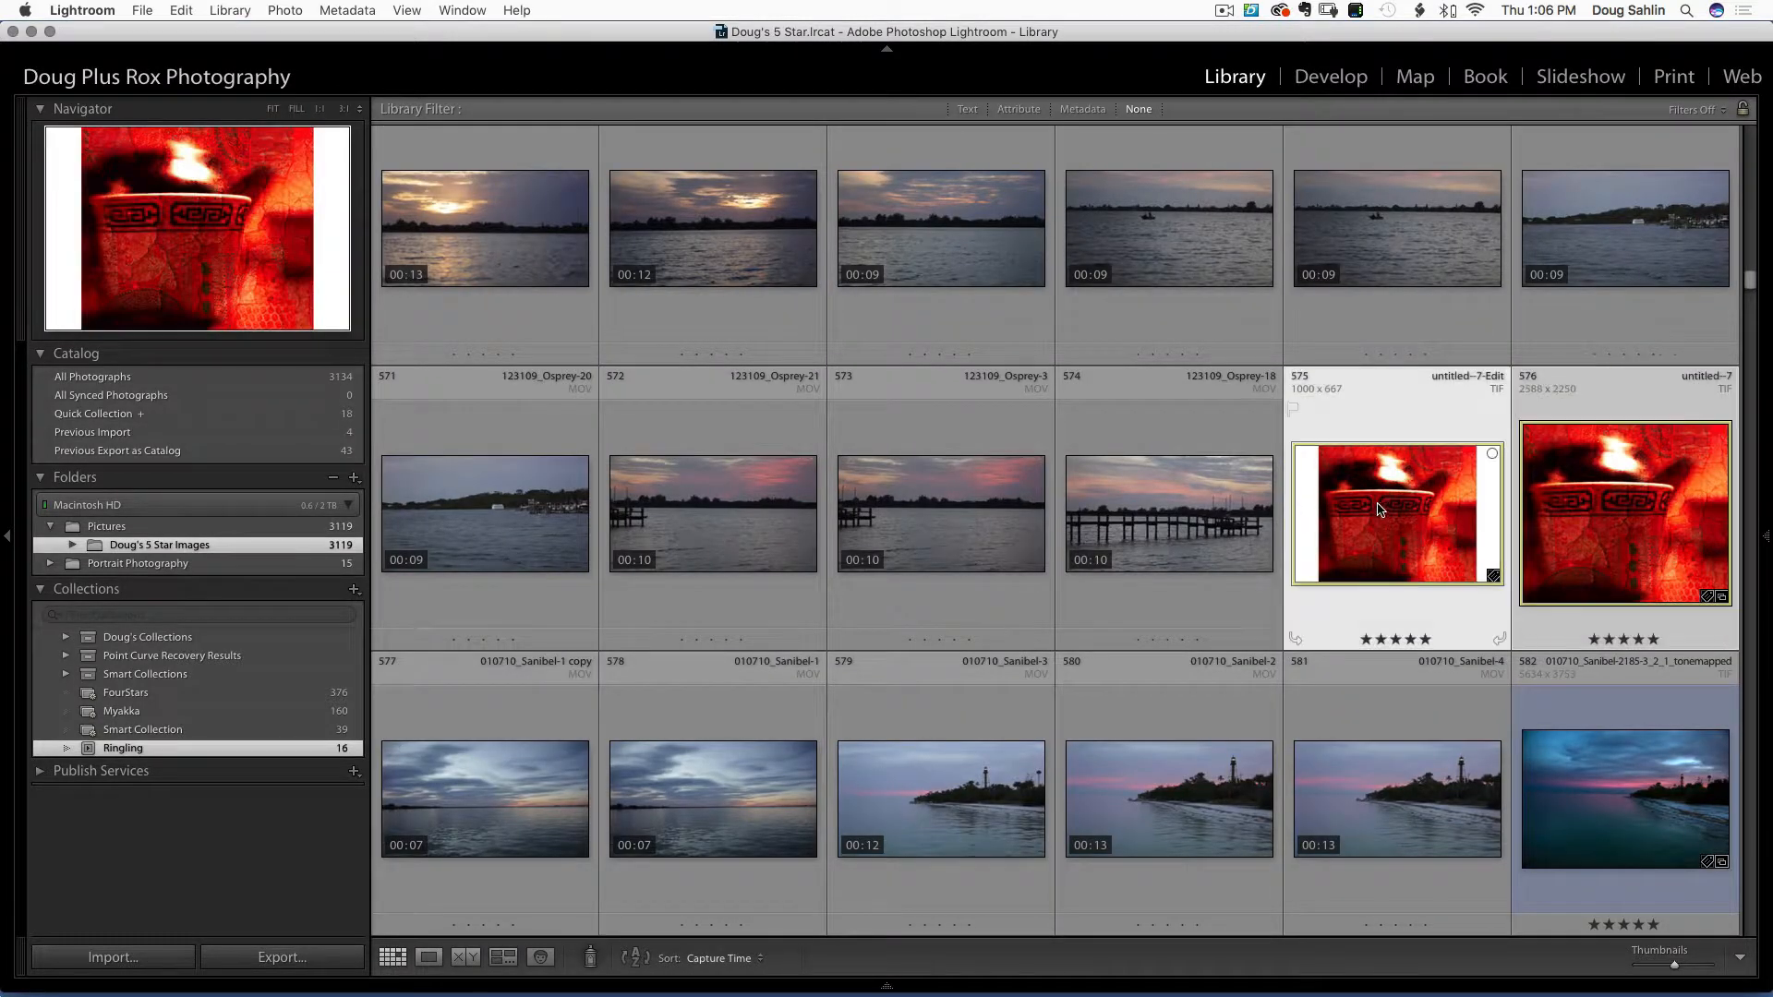
pyautogui.moveTo(1359, 507); pyautogui.dragTo(238, 748)
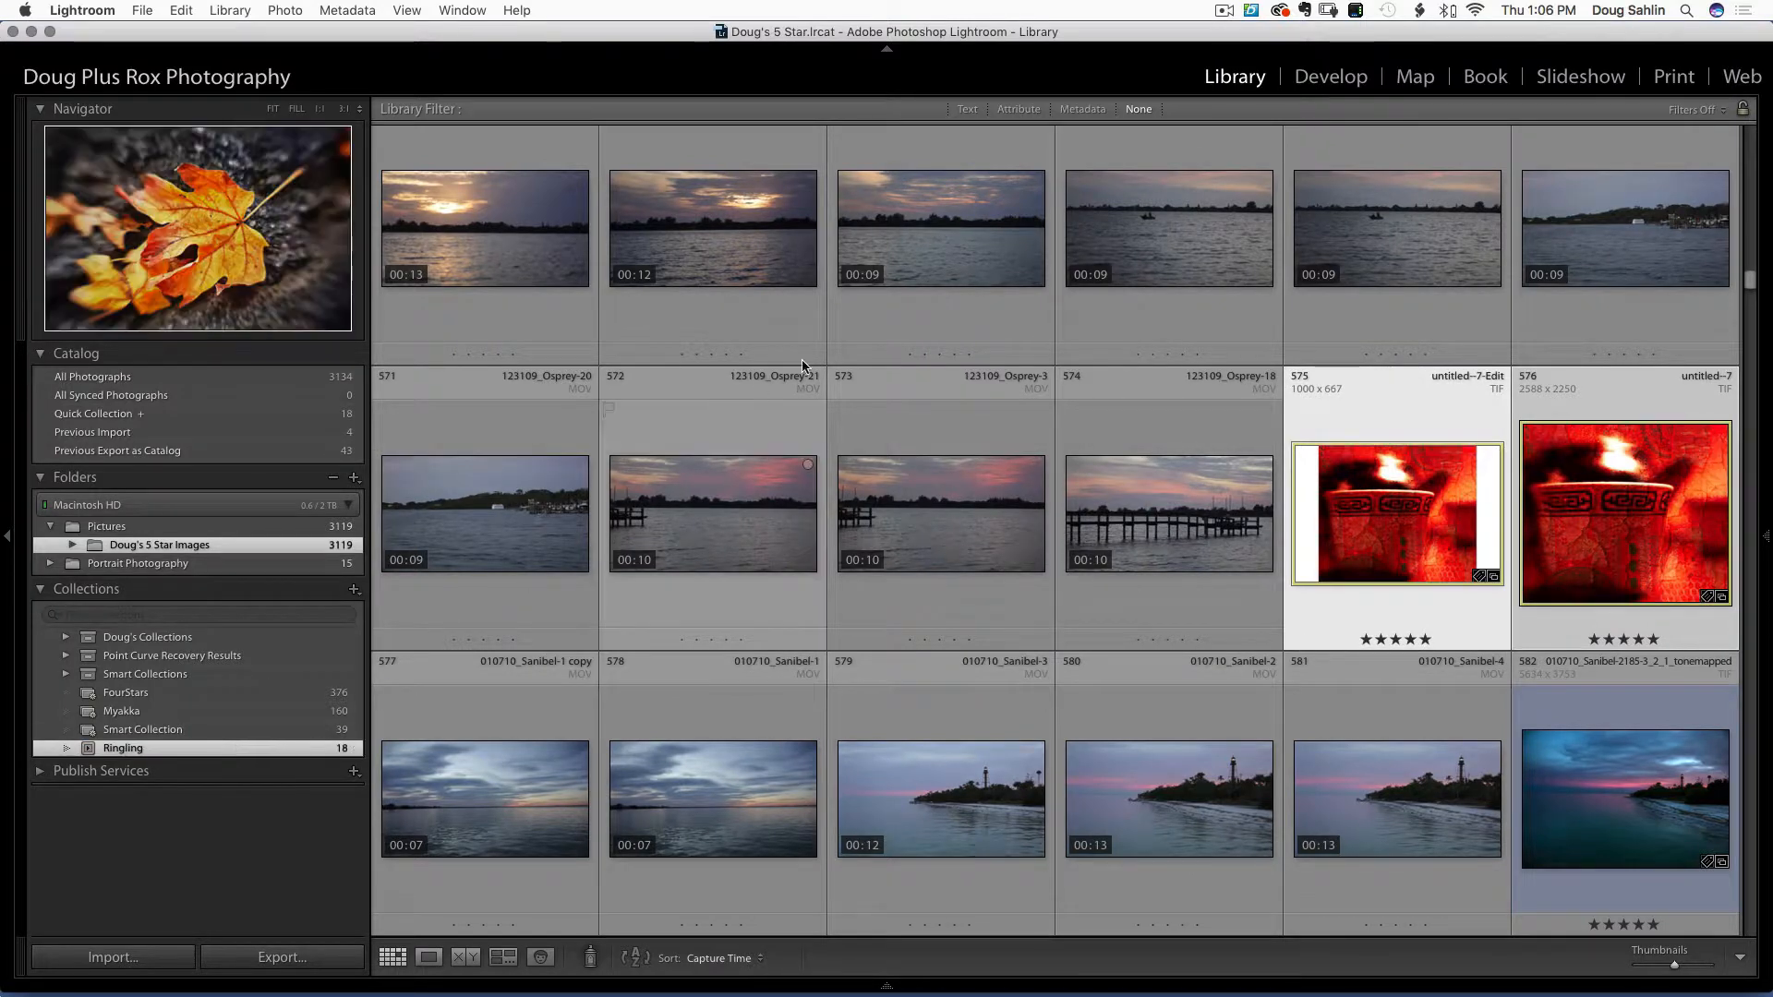
pyautogui.click(1573, 81)
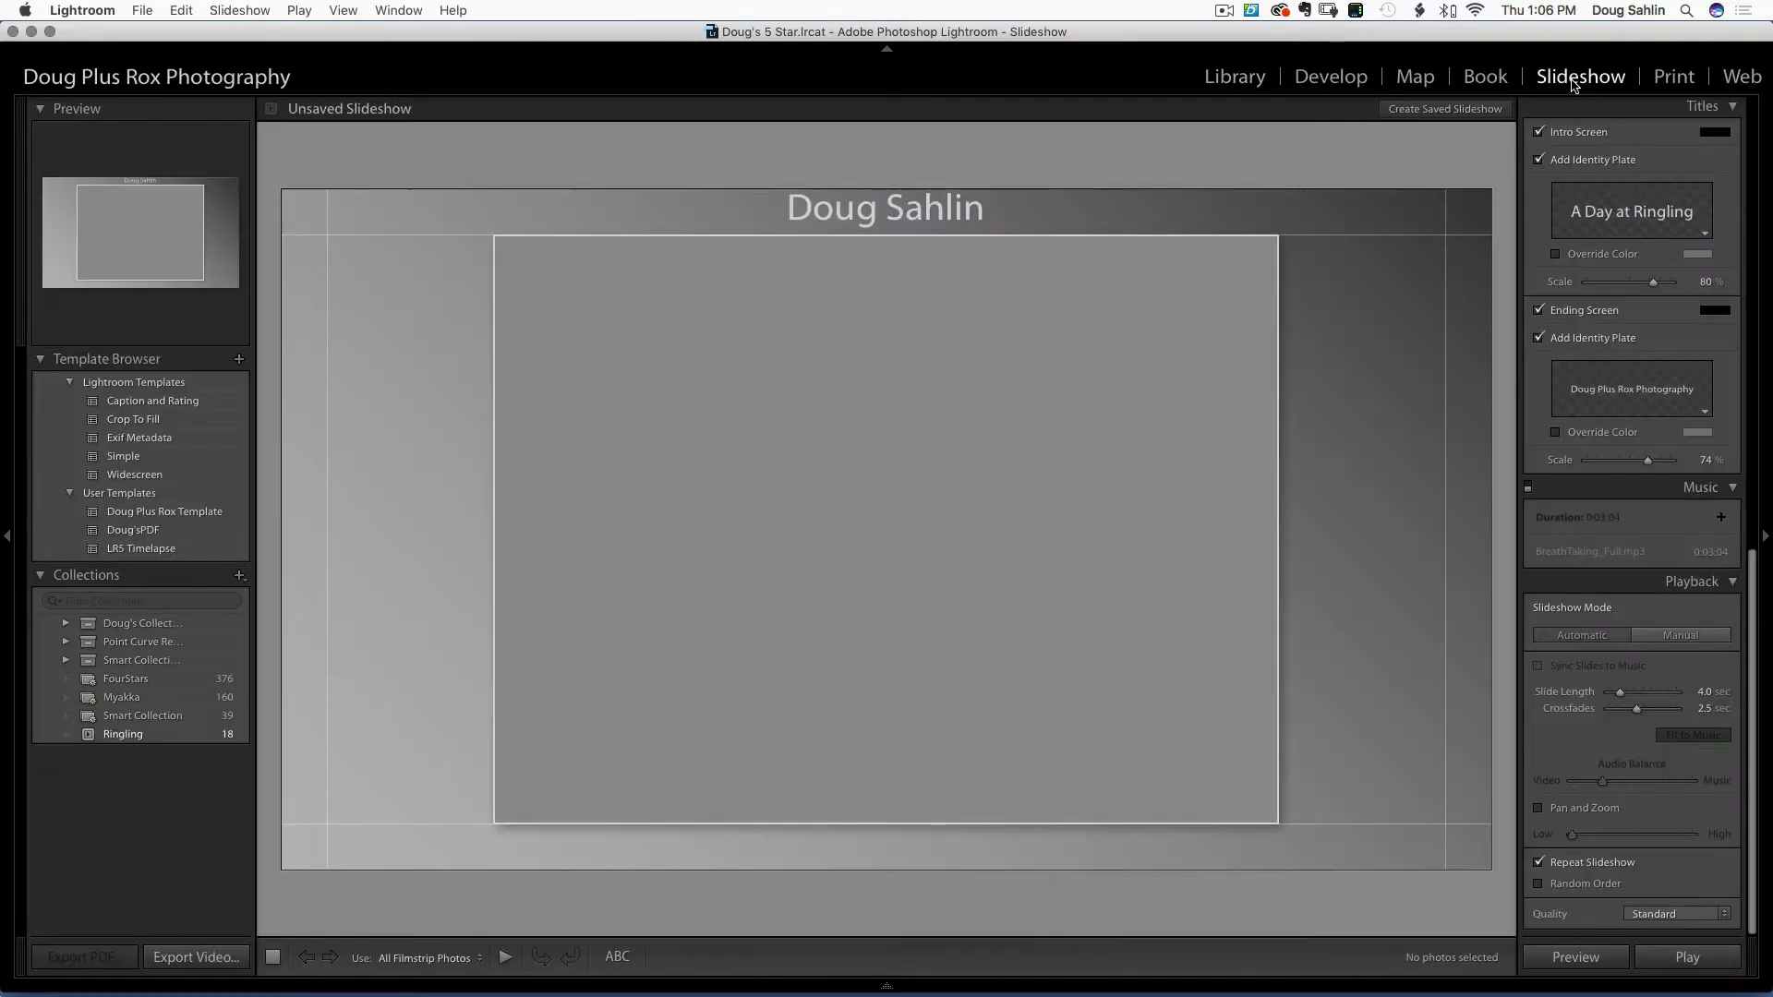
pyautogui.click(126, 739)
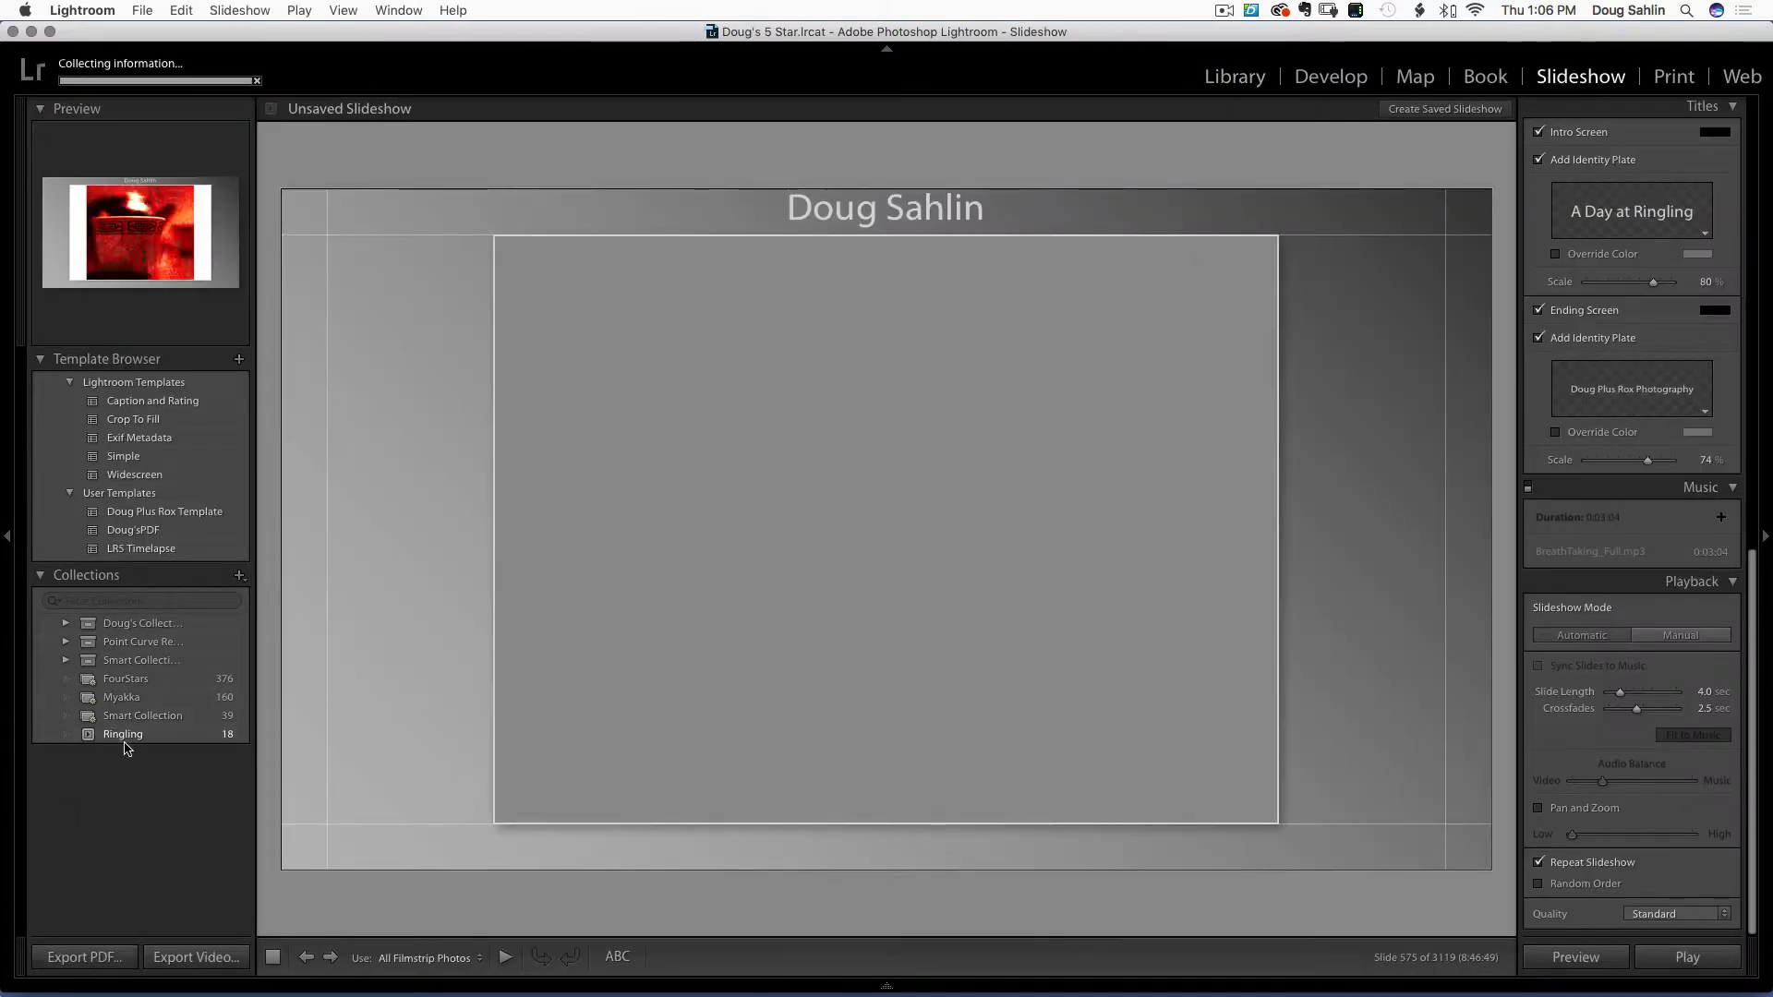